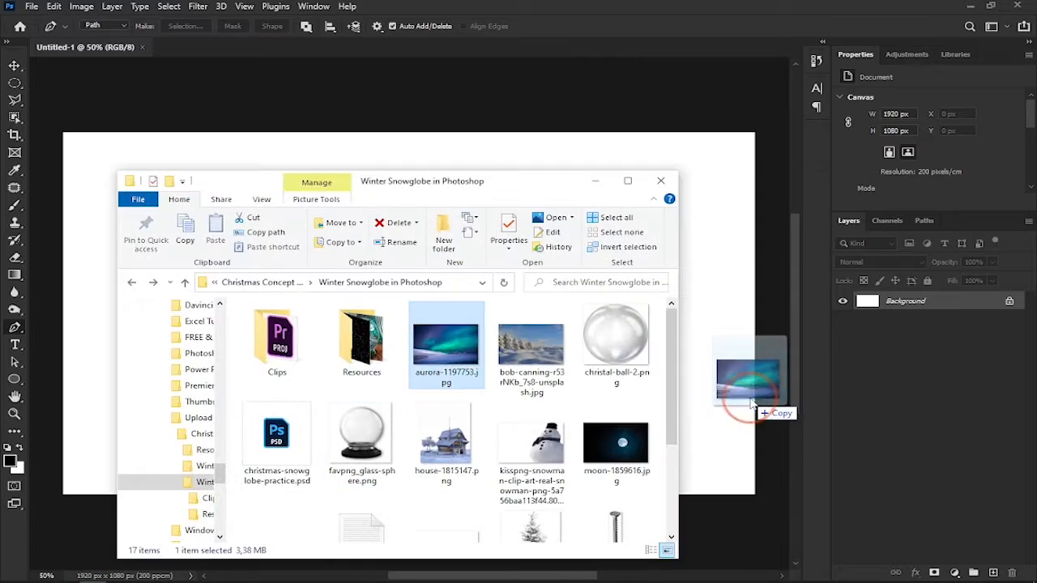
# - Place aurora-1197753.jpg scaled to about 1930 px wide to fill the canvas, and unlock and delete the white background layer
pyautogui.moveTo(697, 132); pyautogui.dragTo(764, 111)
pyautogui.click(717, 25)
pyautogui.click(1009, 320)
pyautogui.rightClick(985, 323)
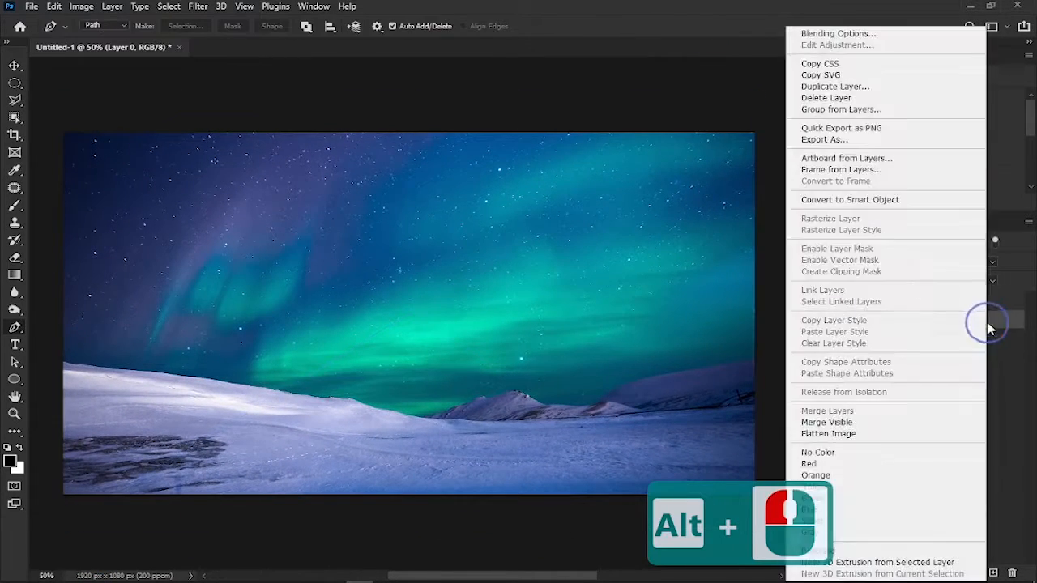
pyautogui.click(826, 98)
pyautogui.click(473, 221)
# - Add a Levels adjustment layer above the aurora image and lower the white output level to 185
pyautogui.click(955, 572)
pyautogui.click(966, 400)
pyautogui.moveTo(1008, 209); pyautogui.dragTo(954, 273)
pyautogui.moveTo(1016, 235); pyautogui.dragTo(975, 236)
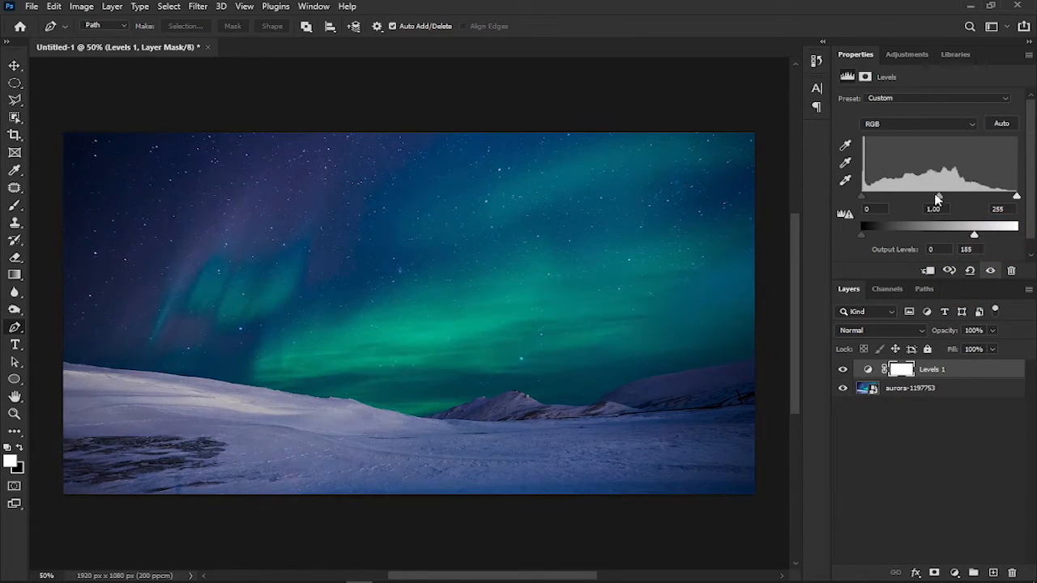
# - Add an Exposure adjustment layer and lower the exposure to darken the night scene strongly
pyautogui.click(954, 573)
pyautogui.click(964, 432)
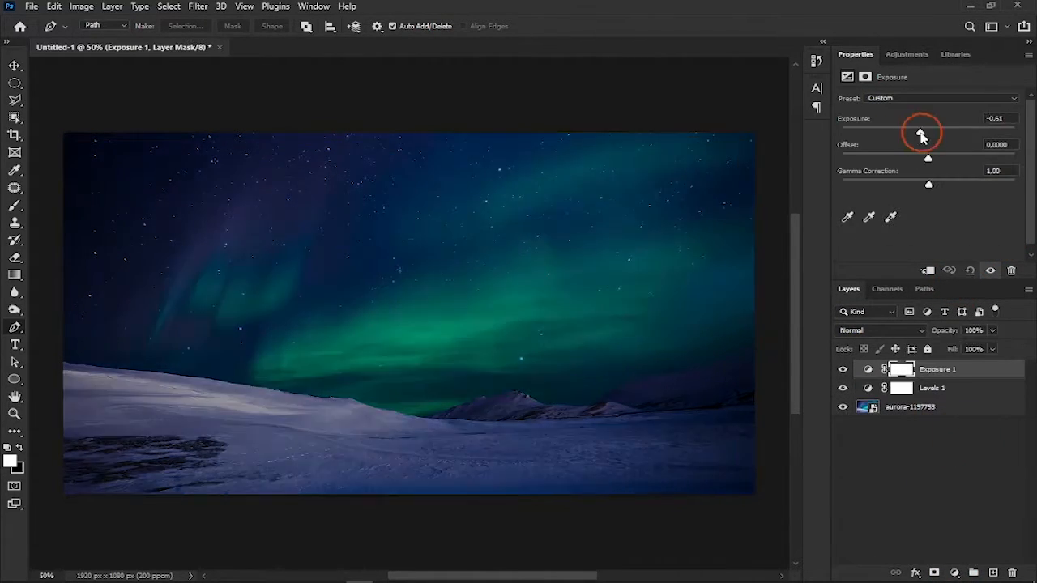
pyautogui.moveTo(925, 136); pyautogui.dragTo(883, 136)
# - Place moon-1859616.jpg, scale it down to about 1146 px wide, and position the moon in the upper sky
pyautogui.click(119, 575)
pyautogui.moveTo(616, 443); pyautogui.dragTo(718, 429)
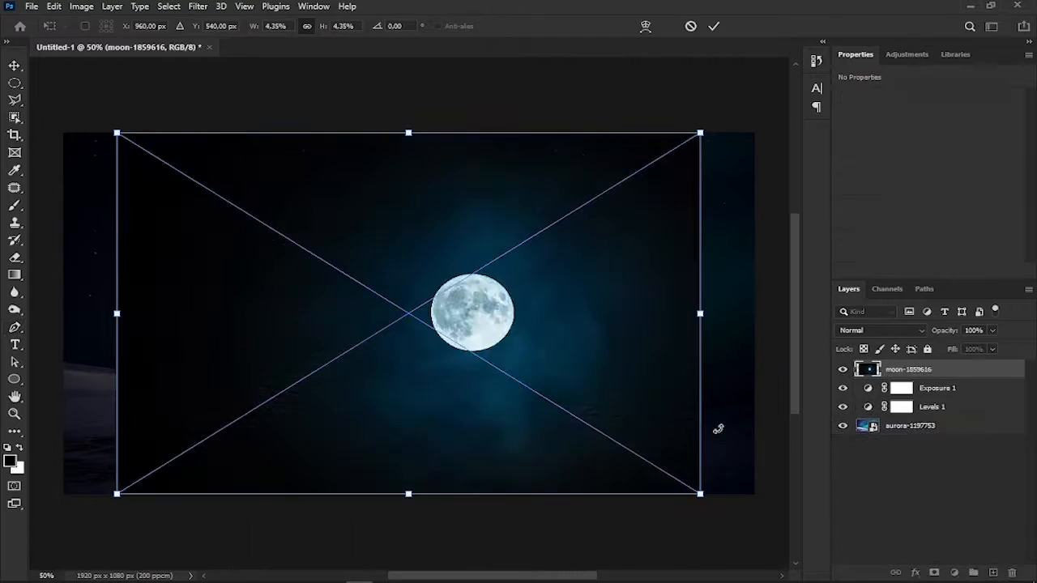
pyautogui.moveTo(703, 129); pyautogui.dragTo(620, 181)
pyautogui.moveTo(540, 354); pyautogui.dragTo(578, 281)
pyautogui.press('Return')
# - Set the moon layer's blend mode to Screen and rename the two image layers Moon and Aurora
pyautogui.click(881, 331)
pyautogui.click(923, 364)
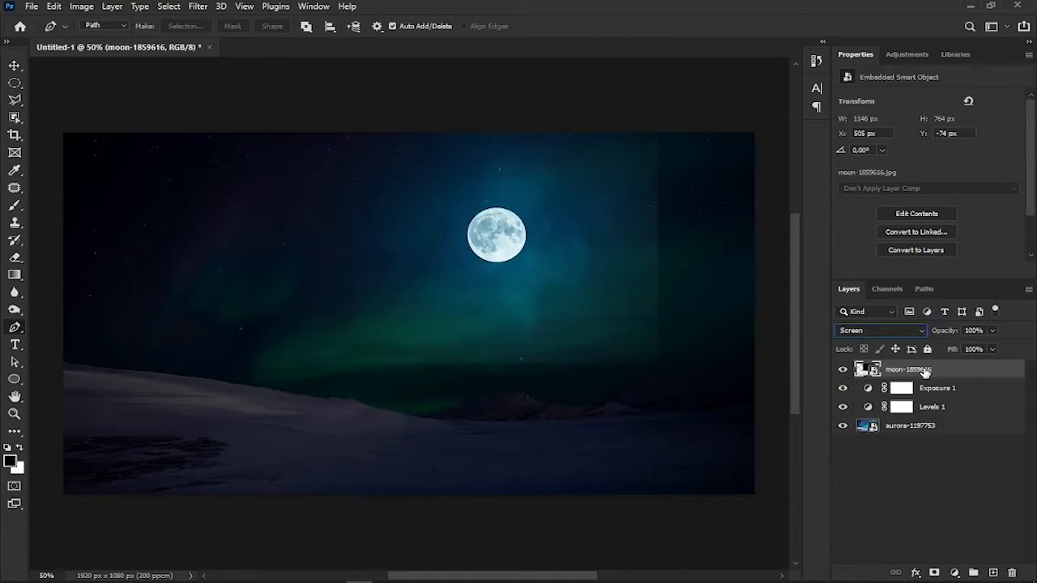
pyautogui.doubleClick(923, 432)
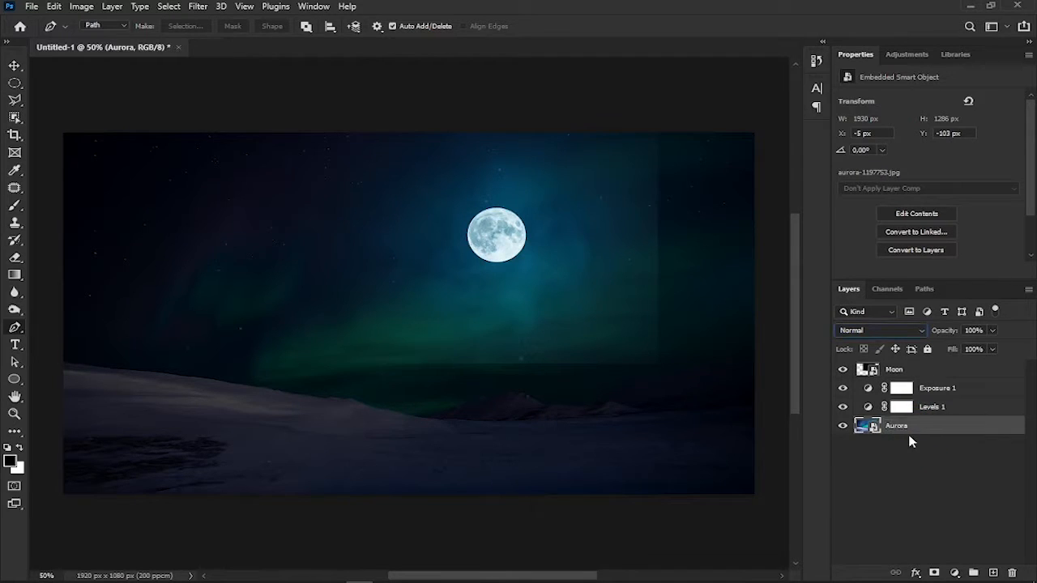
# - Apply a slight Gaussian Blur to the Moon layer
pyautogui.click(894, 368)
pyautogui.click(198, 5)
pyautogui.click(412, 229)
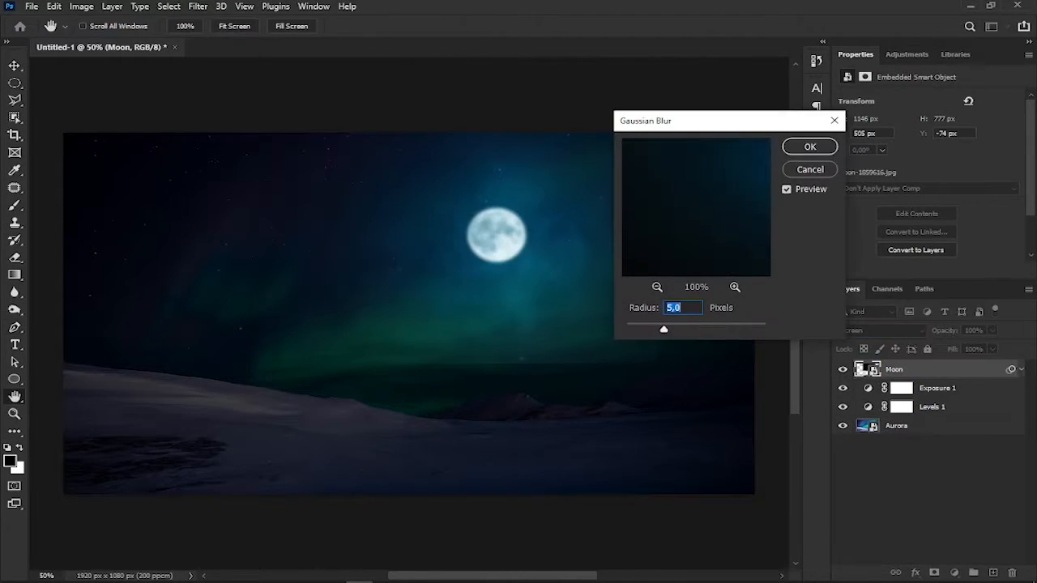
pyautogui.click(801, 150)
# - Add a mask to the Moon layer and hide its hard image edges with a soft 400 px black brush
pyautogui.click(934, 573)
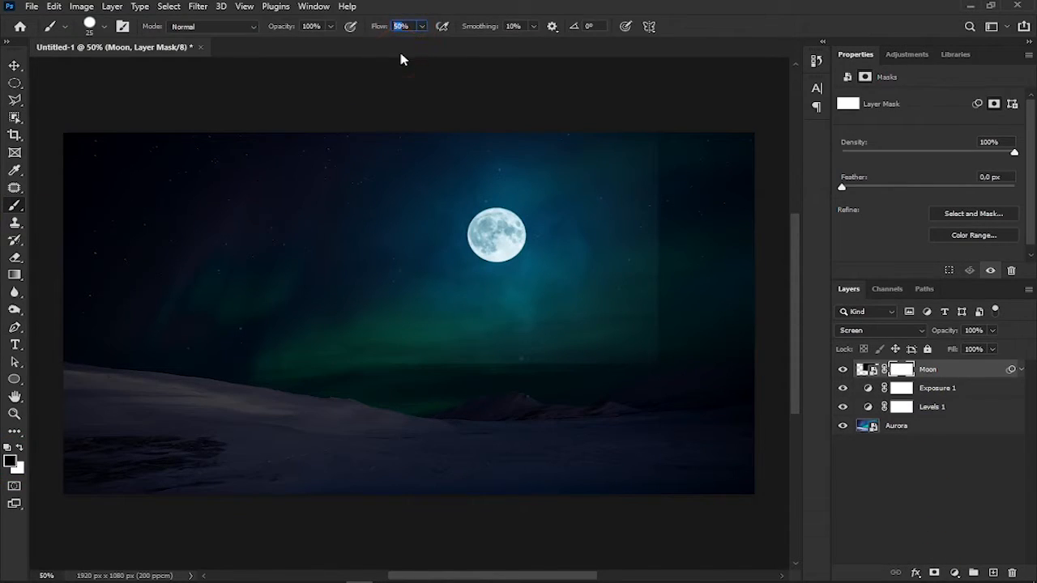
pyautogui.press(']')
pyautogui.click(662, 215)
pyautogui.hotkey('ctrl', 'z')
pyautogui.click(104, 26)
pyautogui.click(85, 200)
pyautogui.click(655, 142)
pyautogui.hotkey('ctrl', 'z')
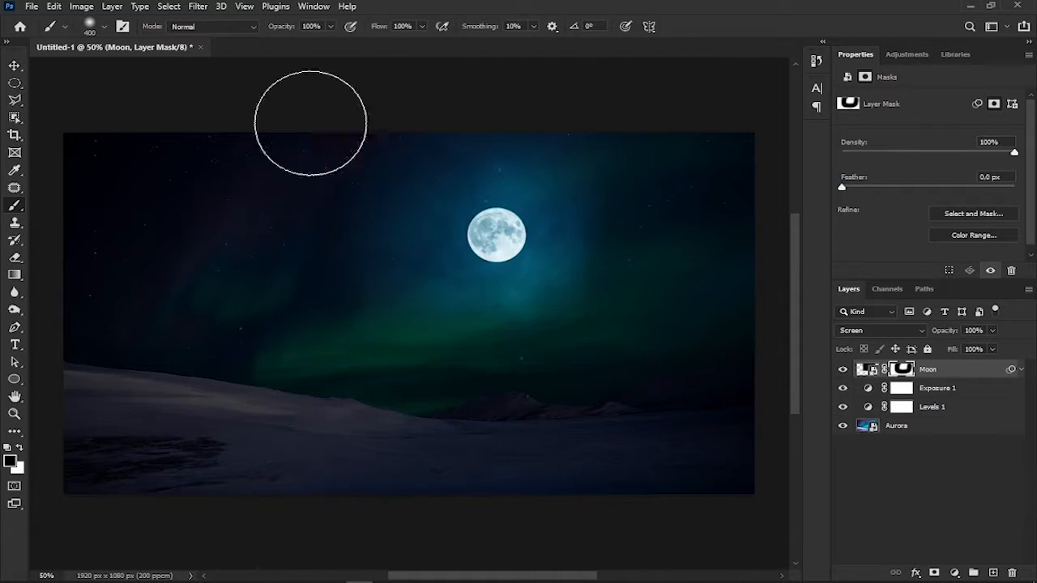
# - Place the Santa sleigh PNG across the scene at about 1918 px wide and name its layer Santa Sleigh
pyautogui.hotkey('ctrl', '0')
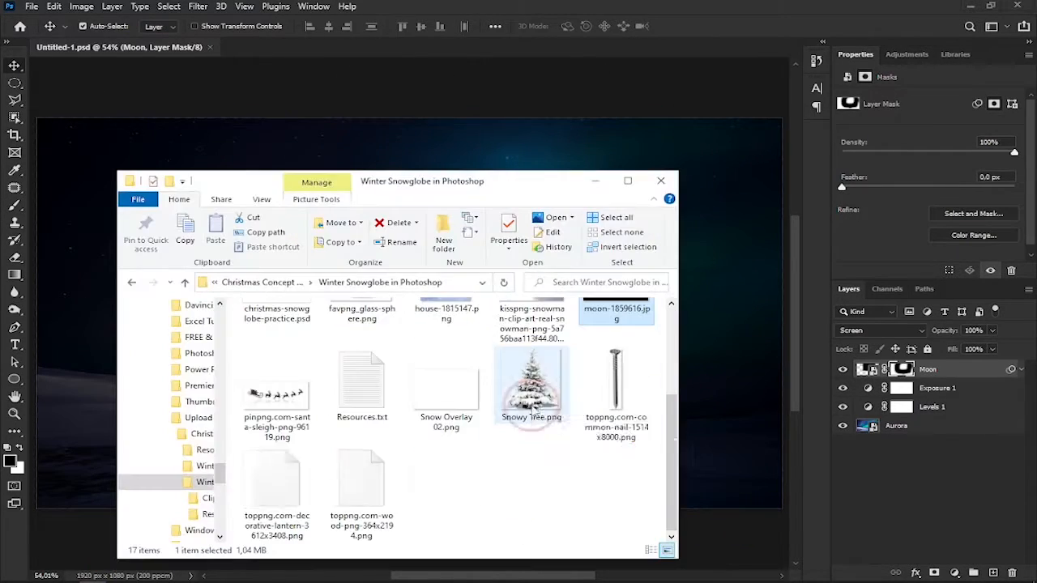
pyautogui.moveTo(648, 243); pyautogui.dragTo(102, 398)
pyautogui.press('Return')
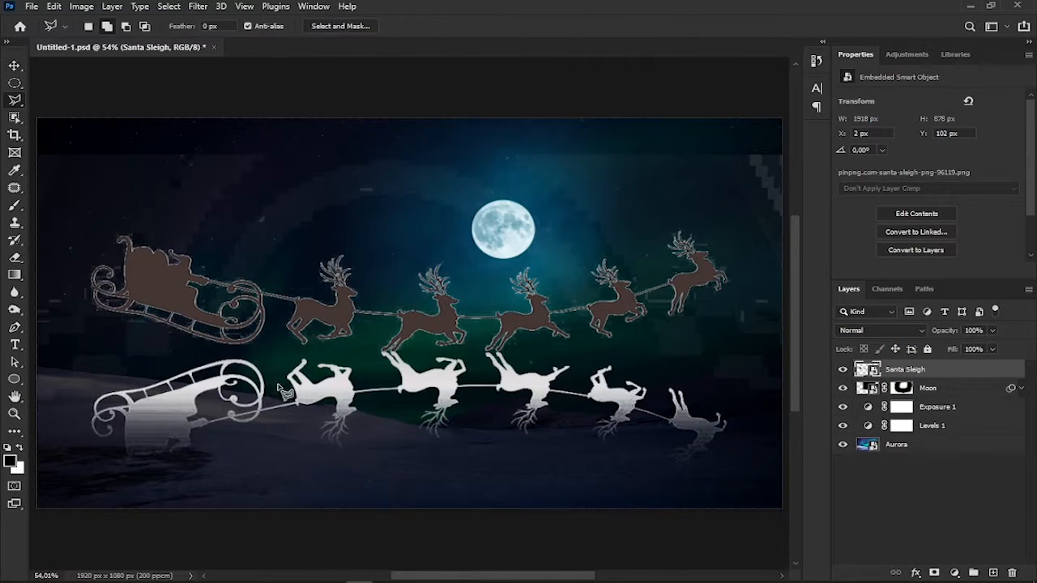
# - Add a mask to the Santa Sleigh layer, outline the mirrored reflection with the Polygonal Lasso, fill it black, and deselect
pyautogui.scroll(1, 284, 392)
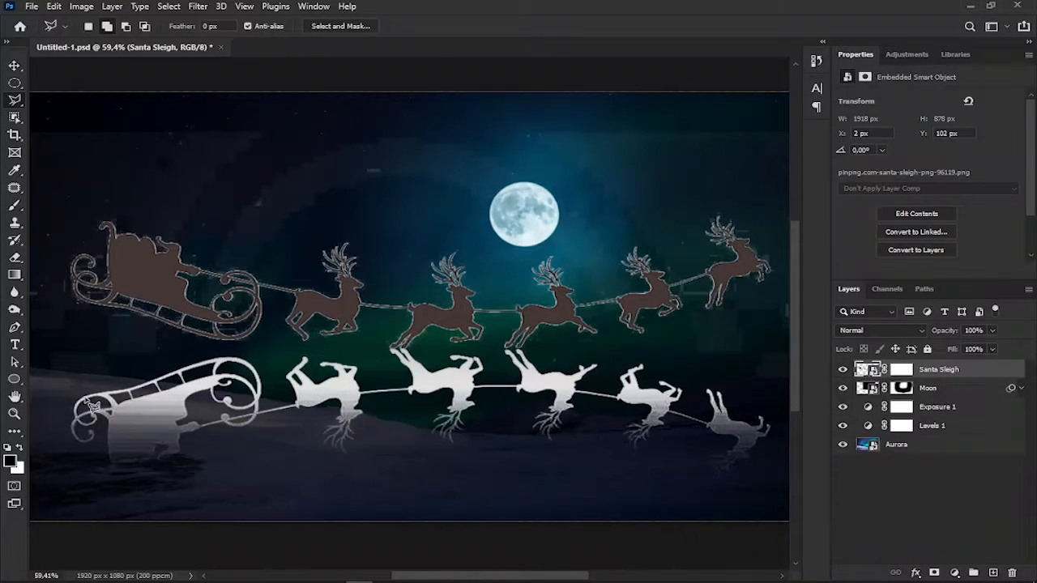
pyautogui.scroll(10, 368, 350)
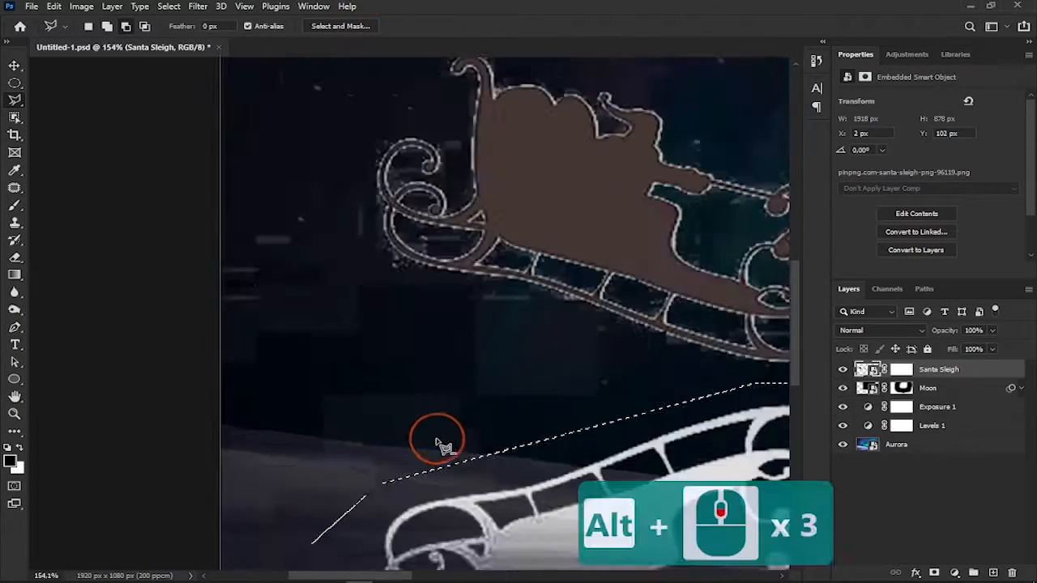
pyautogui.scroll(-11, 438, 442)
pyautogui.click(902, 369)
pyautogui.hotkey('alt', 'BackSpace')
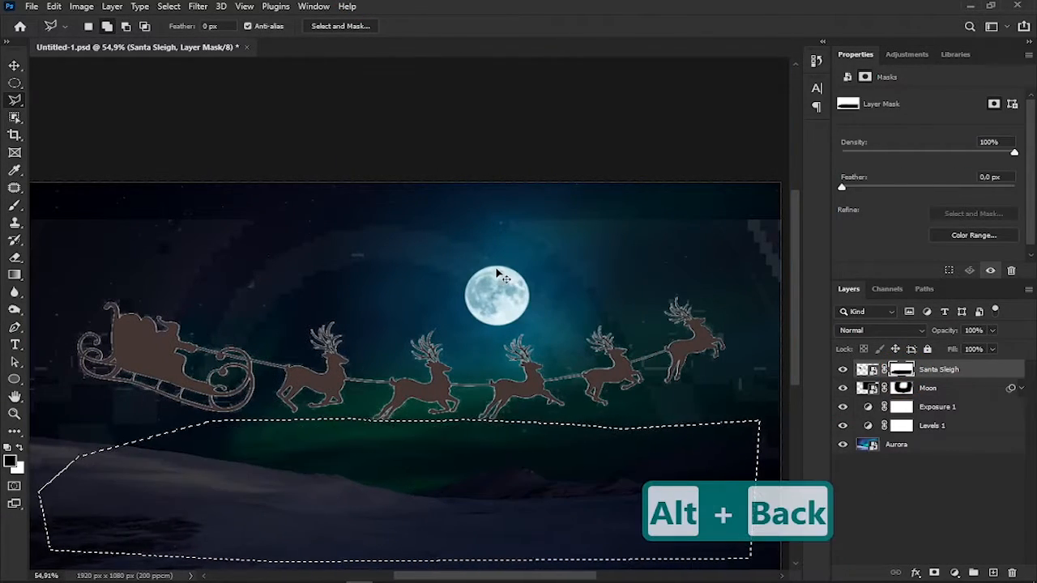
pyautogui.hotkey('ctrl', 'd')
# - Mask out the noisy background around the sleigh artwork with a hard 400 px black brush
pyautogui.scroll(3, 516, 532)
pyautogui.scroll(-3, 523, 538)
pyautogui.press('b')
pyautogui.click(902, 369)
pyautogui.click(101, 32)
pyautogui.doubleClick(89, 243)
pyautogui.scroll(-3, 213, 278)
pyautogui.moveTo(405, 405); pyautogui.dragTo(150, 397)
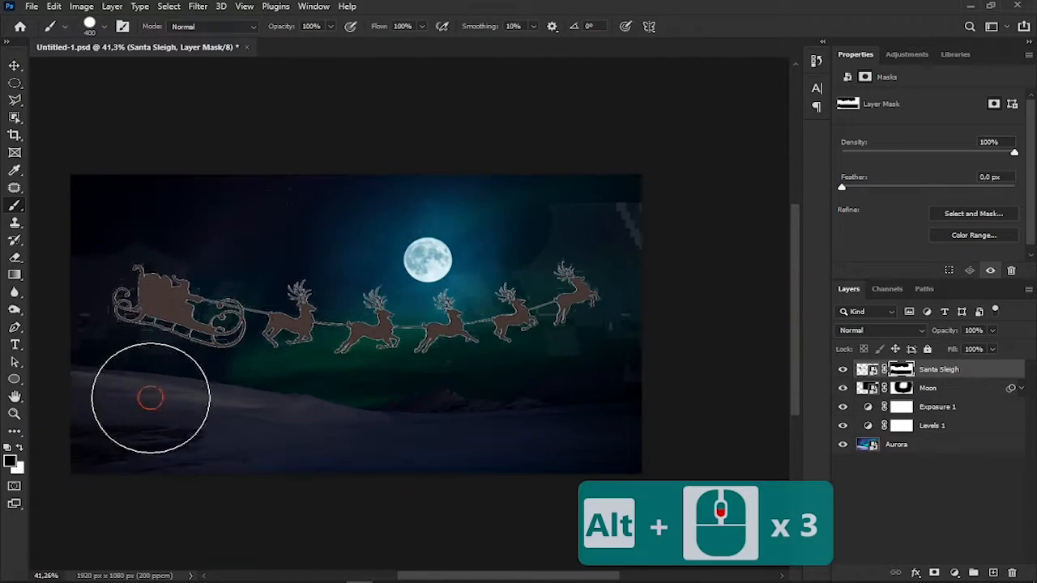
# - Reduce the brush to 150 px and mask out the leftover haze close to the front reindeer
pyautogui.scroll(10, 81, 312)
pyautogui.scroll(-5, 145, 206)
pyautogui.press('[')
pyautogui.press('[')
pyautogui.press('[')
pyautogui.press('[')
pyautogui.press('[')
pyautogui.hscroll(8, 559, 267)
pyautogui.click(581, 269)
pyautogui.moveTo(581, 269)
pyautogui.mouseDown()
pyautogui.moveTo(536, 268)
pyautogui.moveTo(489, 134)
pyautogui.mouseUp()
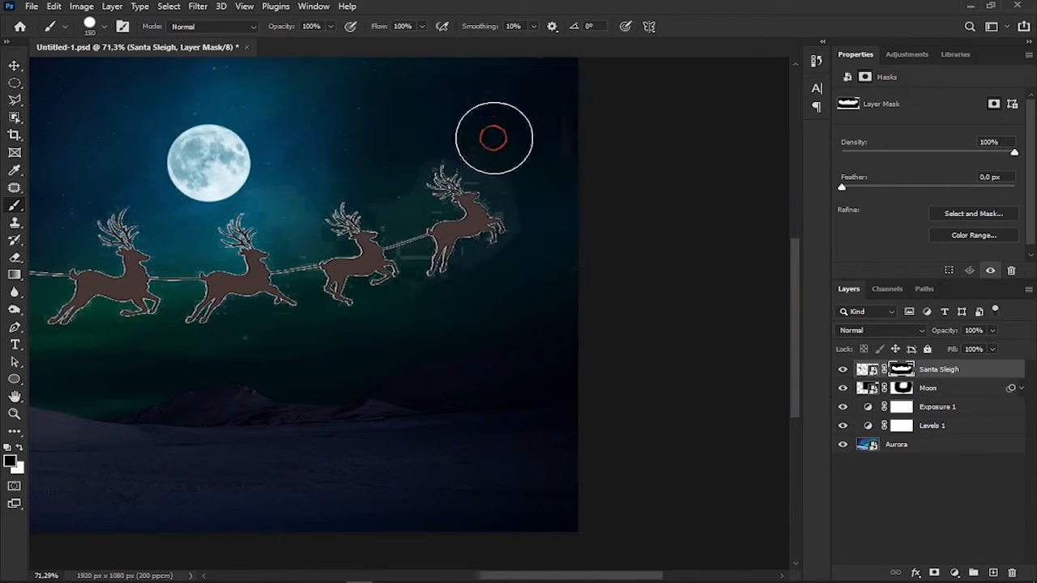
# - Load the sleigh artwork's outline as a selection, invert it, paint away the remaining haze on the mask, and deselect
pyautogui.keyDown('ctrl'); pyautogui.click(862, 370); pyautogui.keyUp('ctrl')
pyautogui.hscroll(-8, 405, 292)
pyautogui.click(168, 6)
pyautogui.click(180, 59)
pyautogui.scroll(-1, 588, 241)
pyautogui.moveTo(613, 248); pyautogui.dragTo(626, 362)
pyautogui.scroll(-1, 624, 365)
pyautogui.hscroll(2, 559, 478)
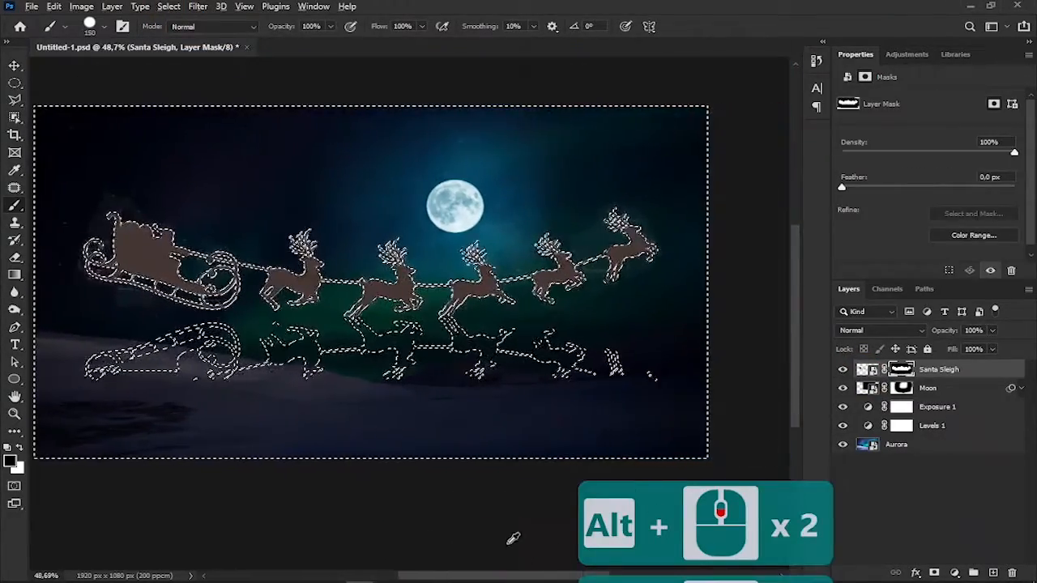
pyautogui.scroll(1, 478, 478)
pyautogui.hotkey('ctrl', 'd')
# - Convert the masked Santa Sleigh layer to a smart object
pyautogui.scroll(-1, 472, 468)
pyautogui.moveTo(525, 576); pyautogui.dragTo(509, 576)
pyautogui.rightClick(925, 374)
pyautogui.click(819, 128)
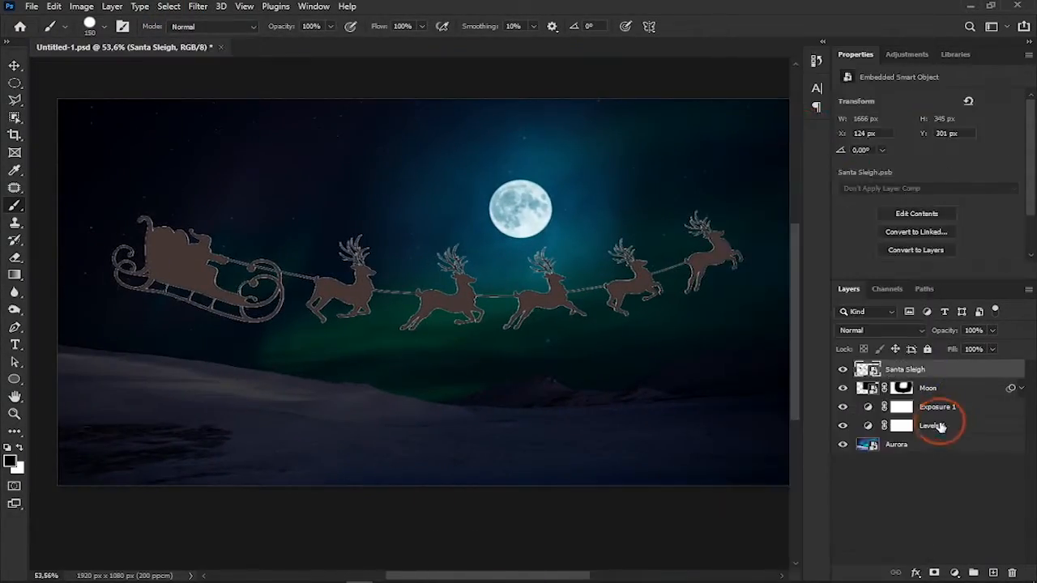
# - Add a black Solid Color fill layer and clip it to the Santa Sleigh layer
pyautogui.click(953, 573)
pyautogui.click(948, 341)
pyautogui.click(882, 167)
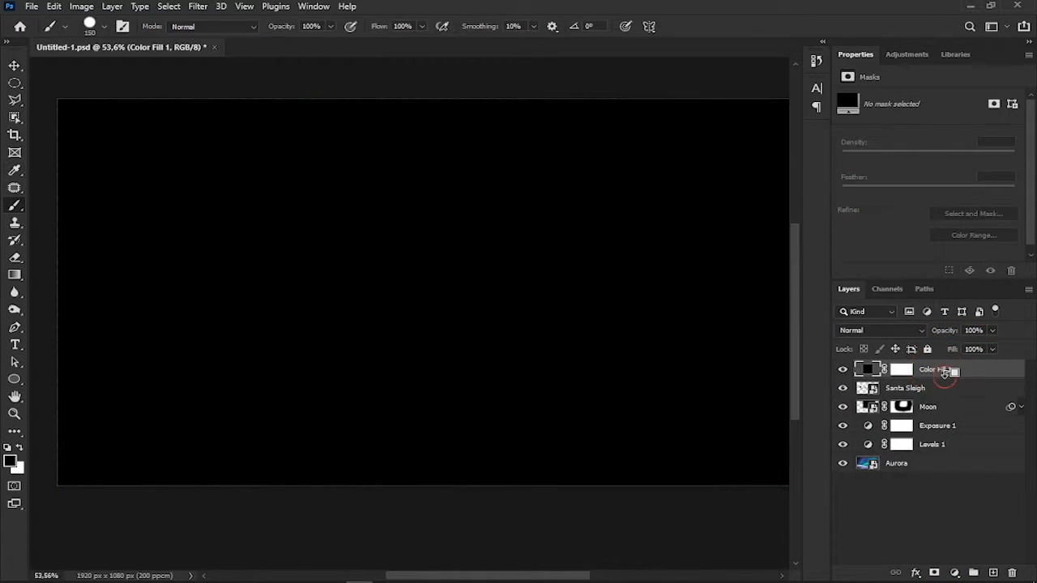
pyautogui.keyDown('alt'); pyautogui.click(940, 379); pyautogui.keyUp('alt')
# - Scale down the Santa Sleigh layer and position it so the reindeer fly across the moon
pyautogui.click(940, 393)
pyautogui.hotkey('ctrl', 't')
pyautogui.moveTo(754, 331); pyautogui.dragTo(607, 300)
pyautogui.scroll(4, 601, 267)
pyautogui.moveTo(625, 382); pyautogui.dragTo(412, 335)
pyautogui.moveTo(340, 316); pyautogui.dragTo(437, 328)
pyautogui.moveTo(517, 359); pyautogui.dragTo(503, 327)
pyautogui.click(717, 26)
# - Add a new layer clipped above the black fill and set a white brush to 75% opacity and 30% flow
pyautogui.click(946, 372)
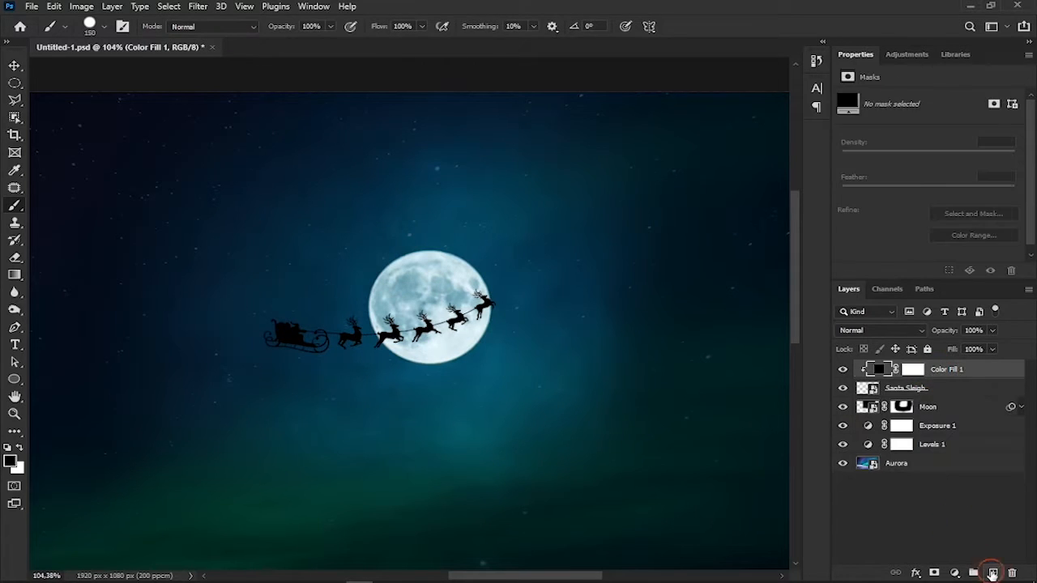
pyautogui.click(993, 573)
pyautogui.keyDown('alt'); pyautogui.click(949, 377); pyautogui.keyUp('alt')
pyautogui.scroll(4, 581, 401)
pyautogui.hotkey('shift', '3')
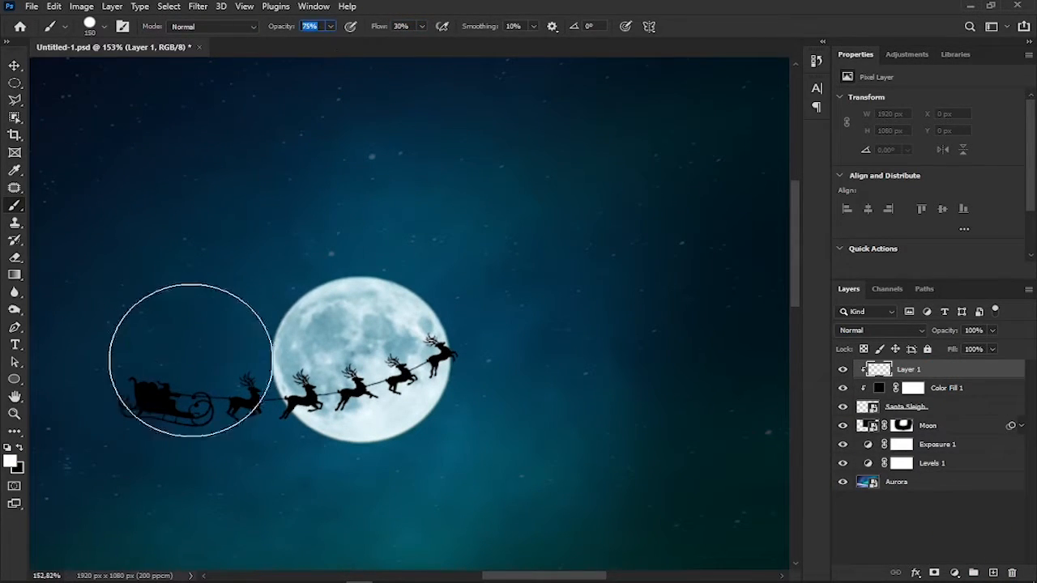
pyautogui.scroll(2, 386, 294)
pyautogui.click(451, 322)
pyautogui.hotkey('ctrl', 'z')
# - Shrink the brush to 3 px and paint white highlights on the two front reindeer's edges
pyautogui.press('[')
pyautogui.press('[')
pyautogui.press('[')
pyautogui.scroll(10, 449, 317)
pyautogui.scroll(4, 458, 325)
pyautogui.press('[')
pyautogui.press('[')
pyautogui.press('[')
pyautogui.press('[')
pyautogui.press('[')
pyautogui.press('[')
pyautogui.press('[')
pyautogui.moveTo(441, 340); pyautogui.dragTo(489, 368)
pyautogui.moveTo(478, 397); pyautogui.dragTo(505, 428)
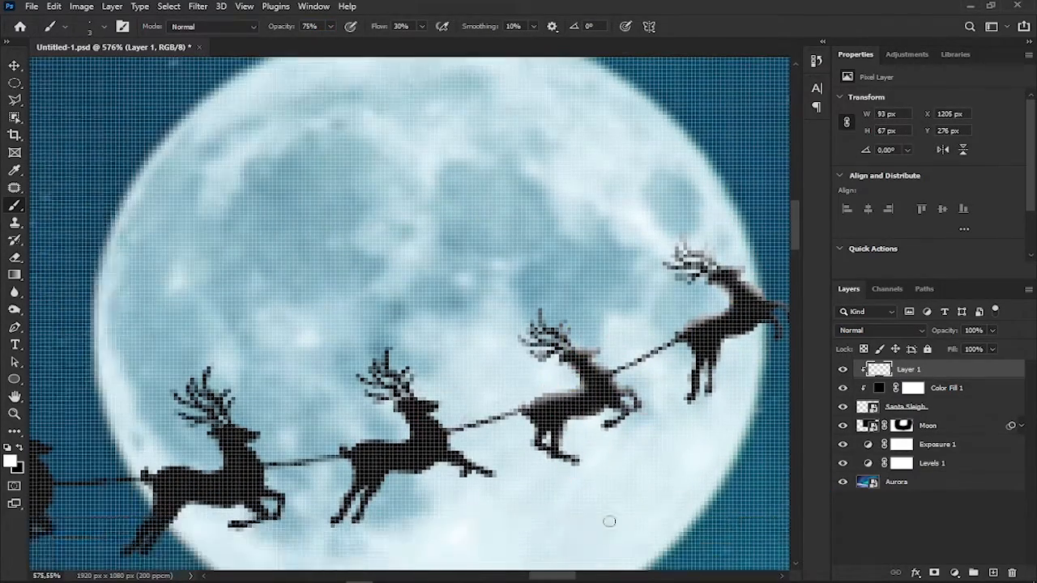
# - Paint white rim highlights on the remaining reindeer and the sleigh
pyautogui.moveTo(415, 432); pyautogui.dragTo(435, 477)
pyautogui.click(764, 278)
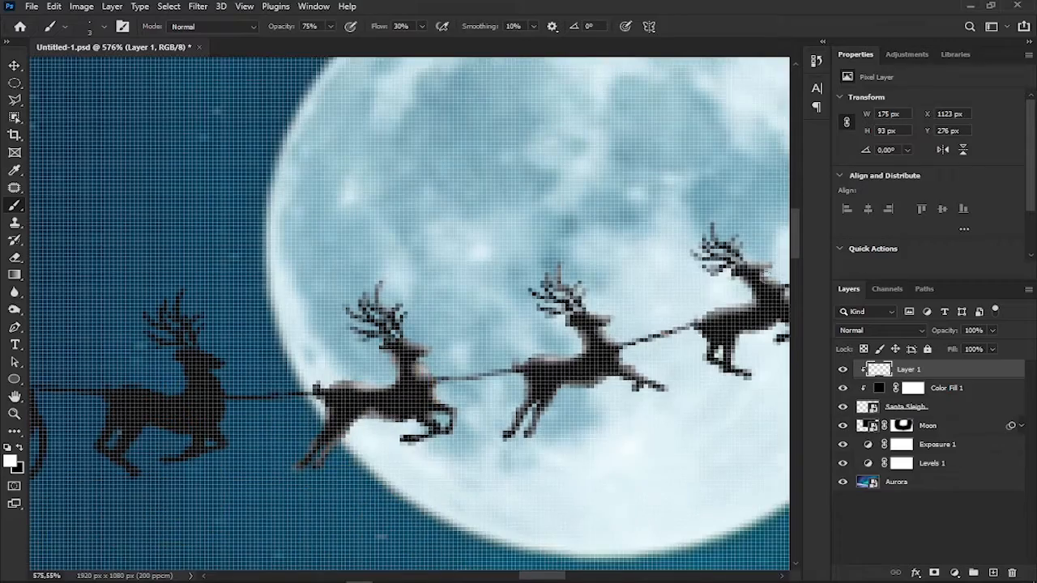
pyautogui.click(593, 461)
pyautogui.moveTo(486, 386); pyautogui.dragTo(409, 397)
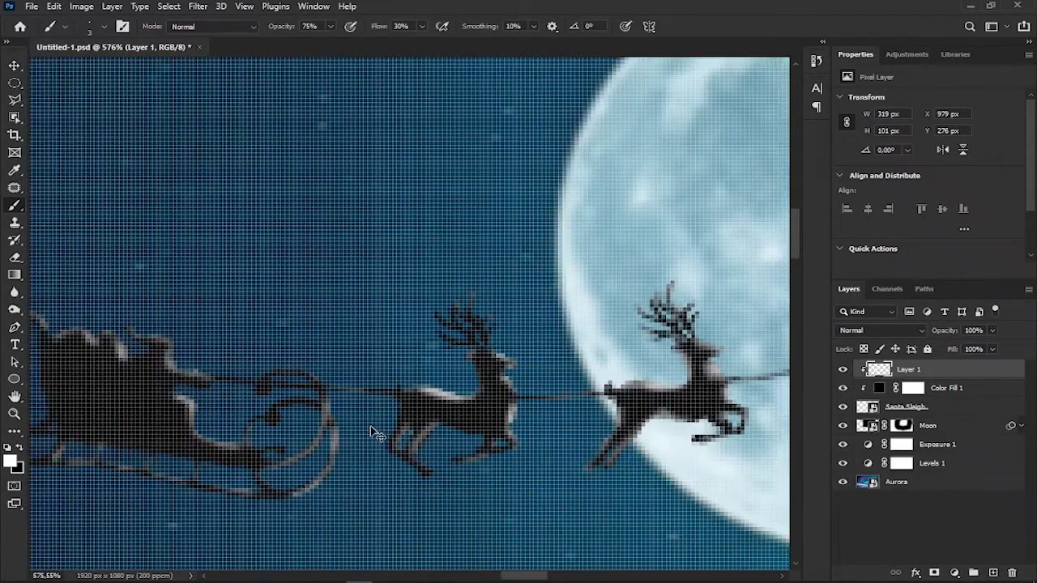
pyautogui.scroll(-5, 307, 400)
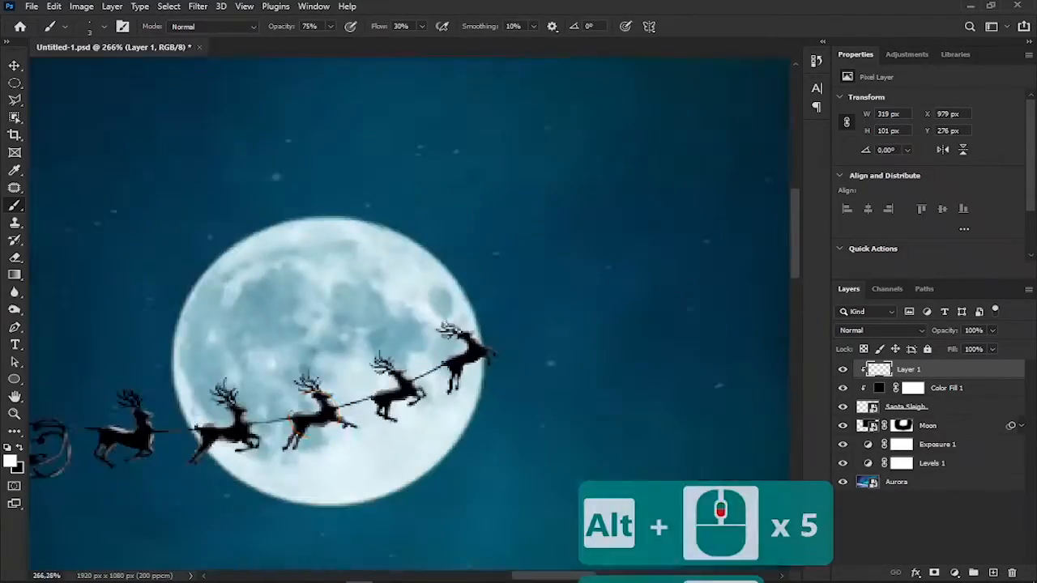
pyautogui.scroll(-5, 307, 400)
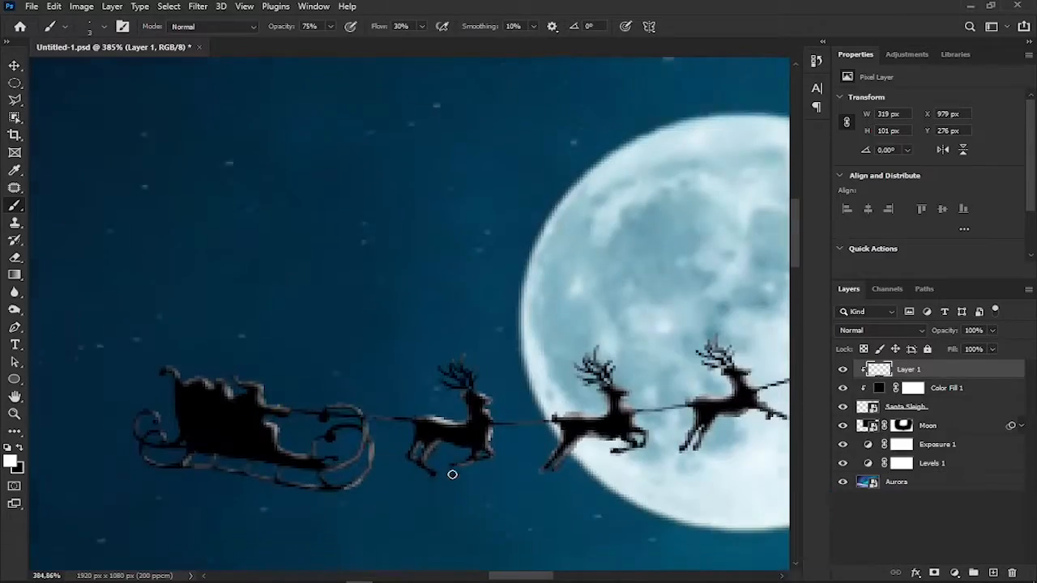
# - Place Snow Overlay 02.png over the scene, scale it to 124.41%, and name the layer Snow - Outside
pyautogui.hotkey('ctrl', '0')
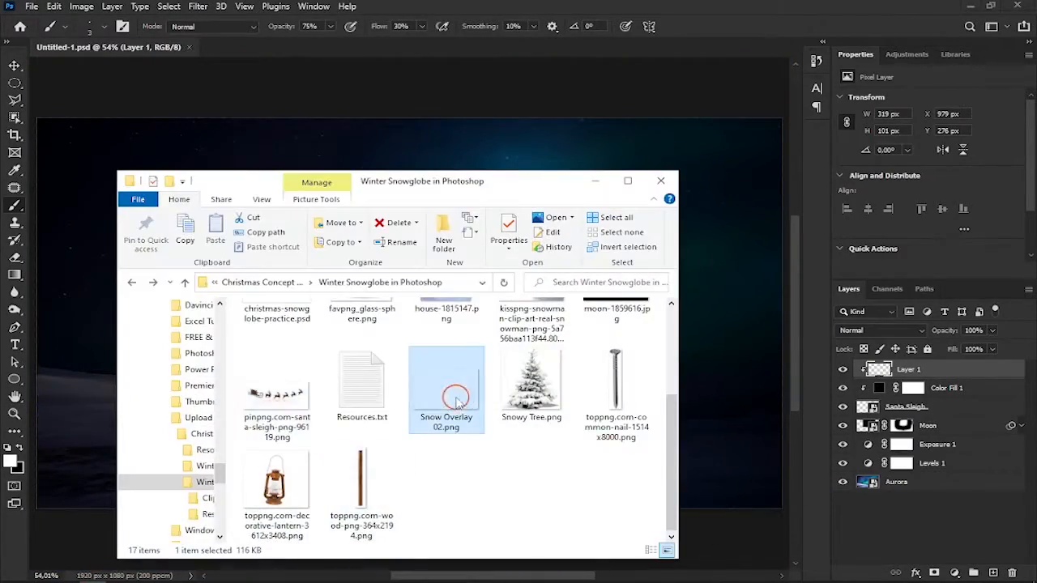
pyautogui.moveTo(446, 343); pyautogui.dragTo(440, 312)
pyautogui.moveTo(736, 479); pyautogui.dragTo(735, 515)
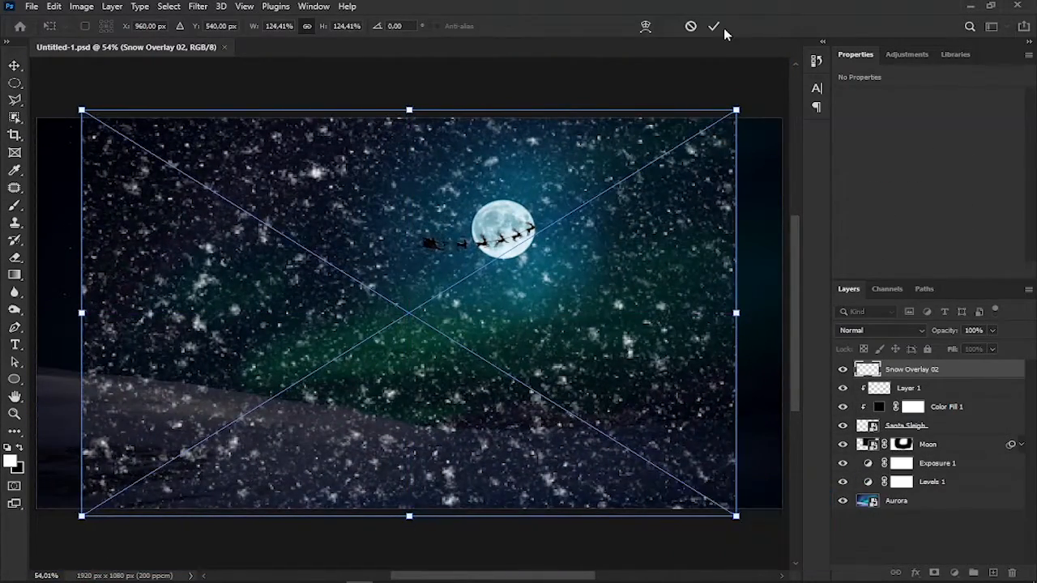
pyautogui.click(714, 26)
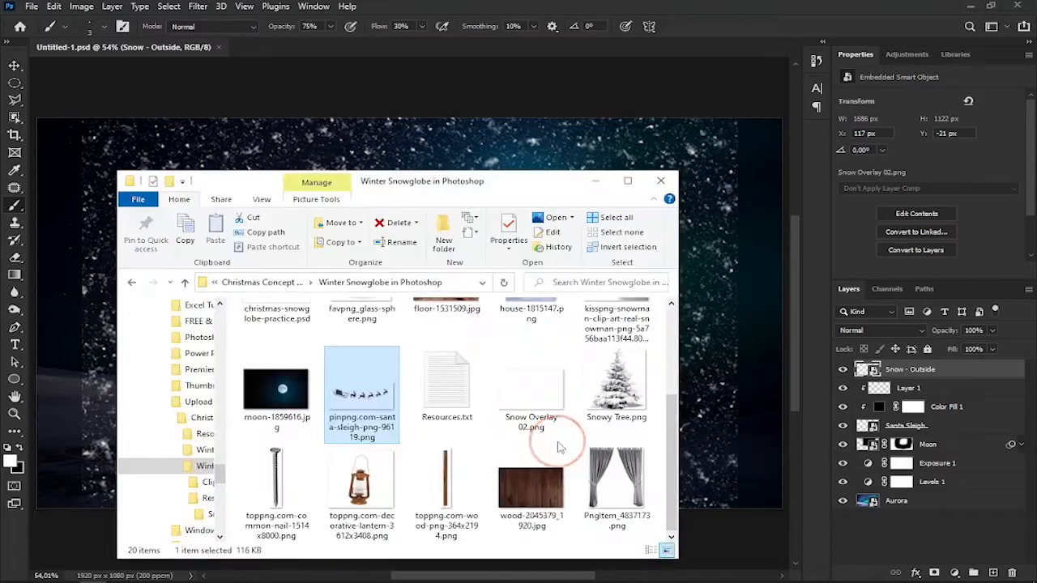
# - Place wood-2045379_1920.jpg and enlarge it to about 1946 px wide to cover the whole canvas
pyautogui.moveTo(567, 428); pyautogui.dragTo(709, 388)
pyautogui.moveTo(724, 116); pyautogui.dragTo(794, 75)
pyautogui.scroll(-2, 730, 151)
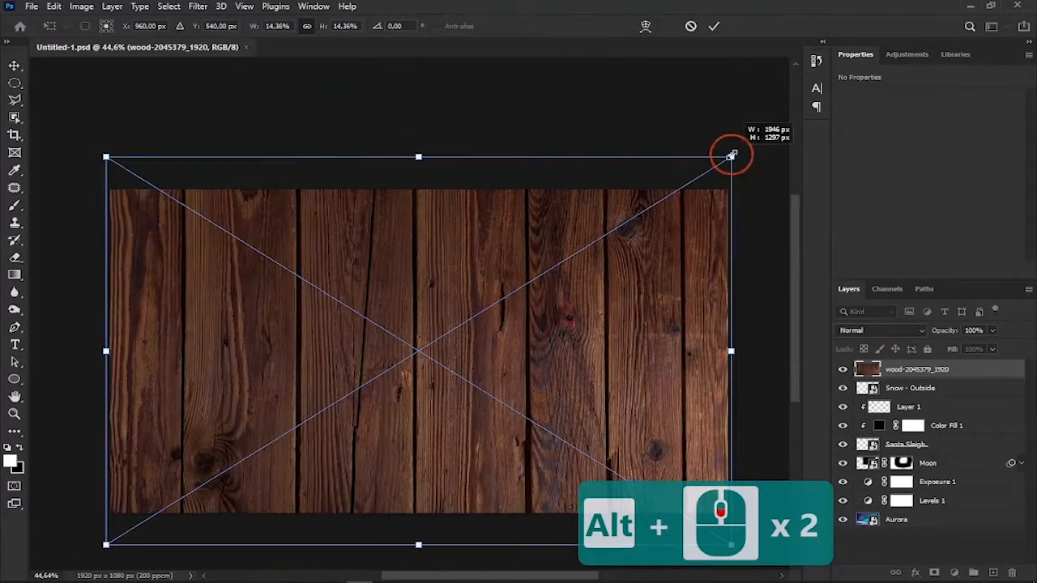
pyautogui.click(713, 26)
pyautogui.click(15, 65)
pyautogui.hotkey('ctrl', '0')
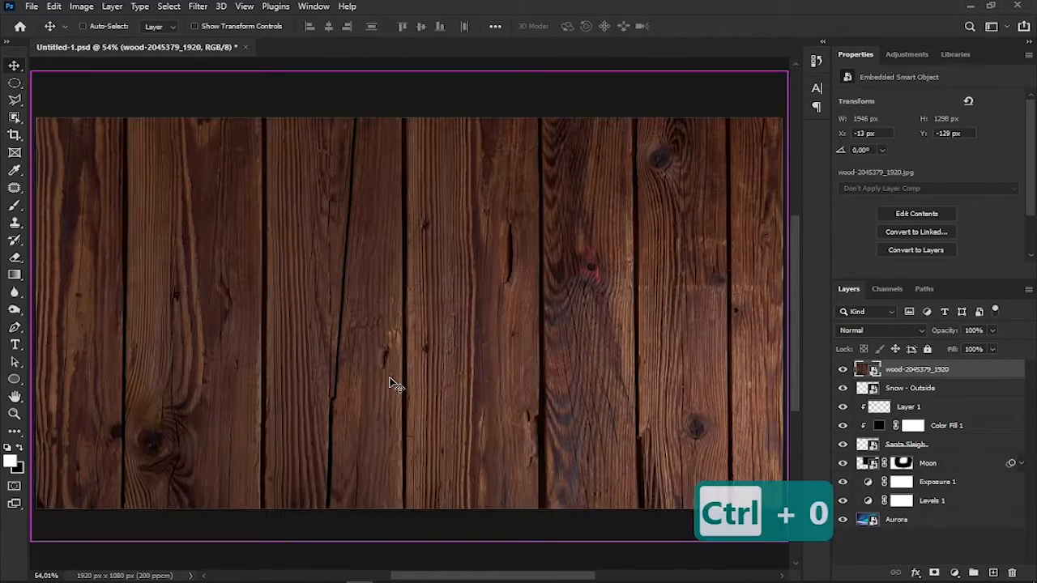
# - Add a mask to the wood layer and cut a rectangular window opening in its upper middle with the Polygonal Lasso
pyautogui.click(935, 573)
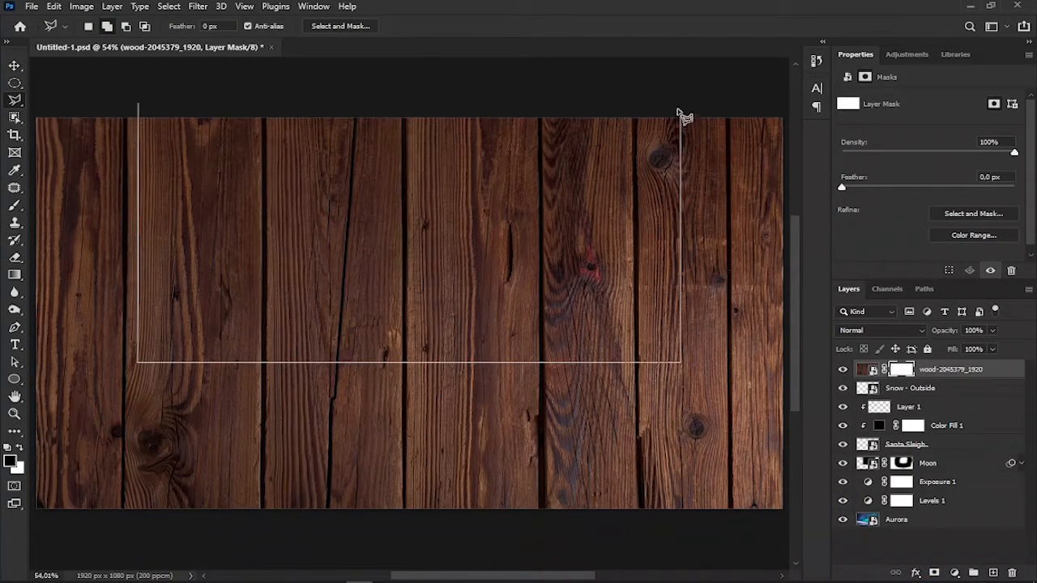
pyautogui.hotkey('alt', 'BackSpace')
pyautogui.hotkey('ctrl', 'd')
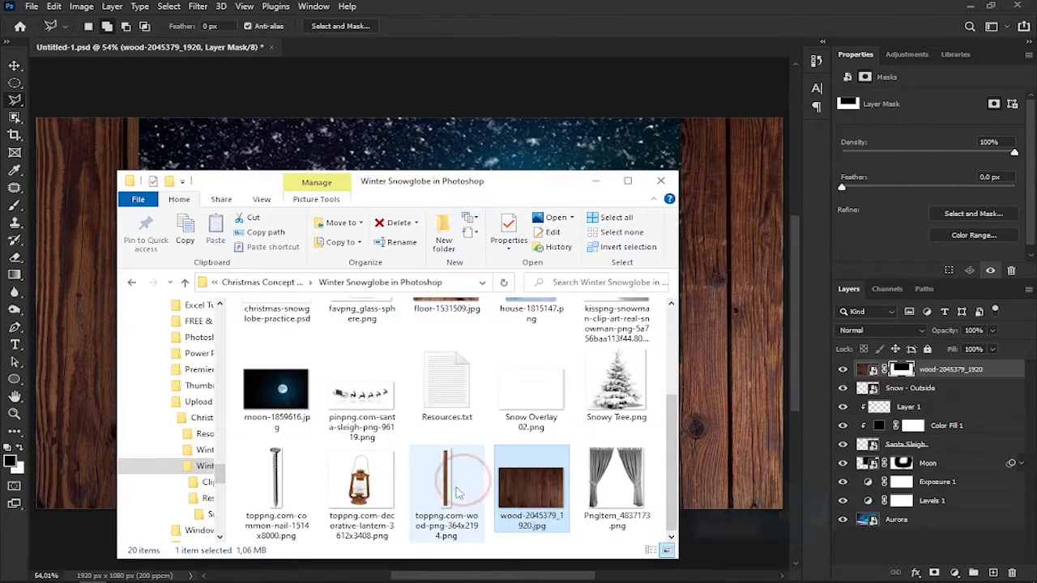
# - Place the narrow wood plank PNG, rotate it 90°, and fit it along the window opening's lower edge as a sill
pyautogui.moveTo(528, 487); pyautogui.dragTo(459, 357)
pyautogui.rightClick(421, 328)
pyautogui.click(482, 173)
pyautogui.moveTo(604, 354)
pyautogui.mouseDown()
pyautogui.moveTo(701, 354)
pyautogui.moveTo(621, 355)
pyautogui.mouseUp()
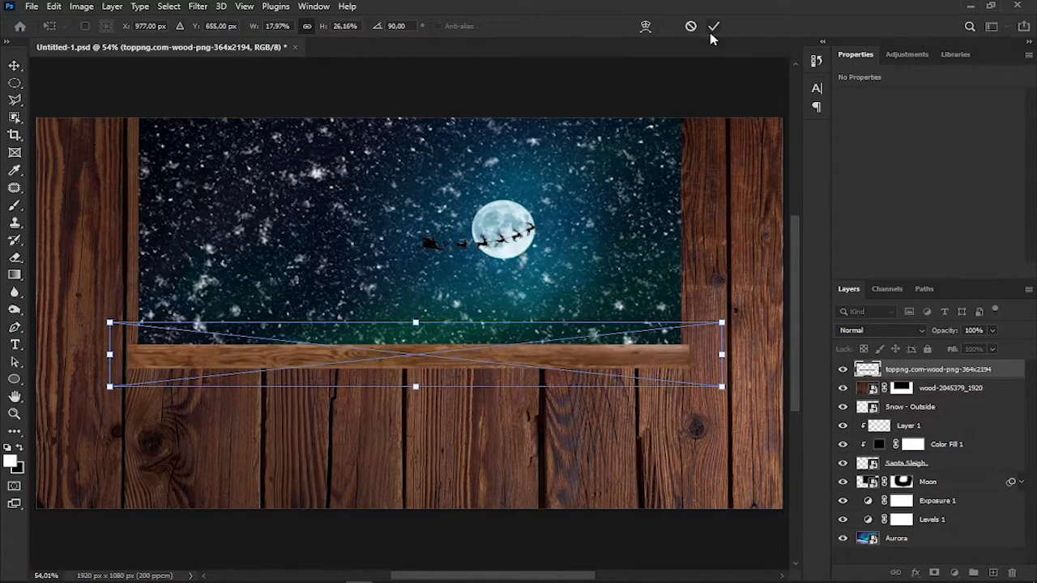
pyautogui.click(713, 27)
# - Add a Hue/Saturation adjustment clipped to the plank sill, setting hue to -2 and lowering the lightness slightly
pyautogui.click(953, 573)
pyautogui.click(930, 456)
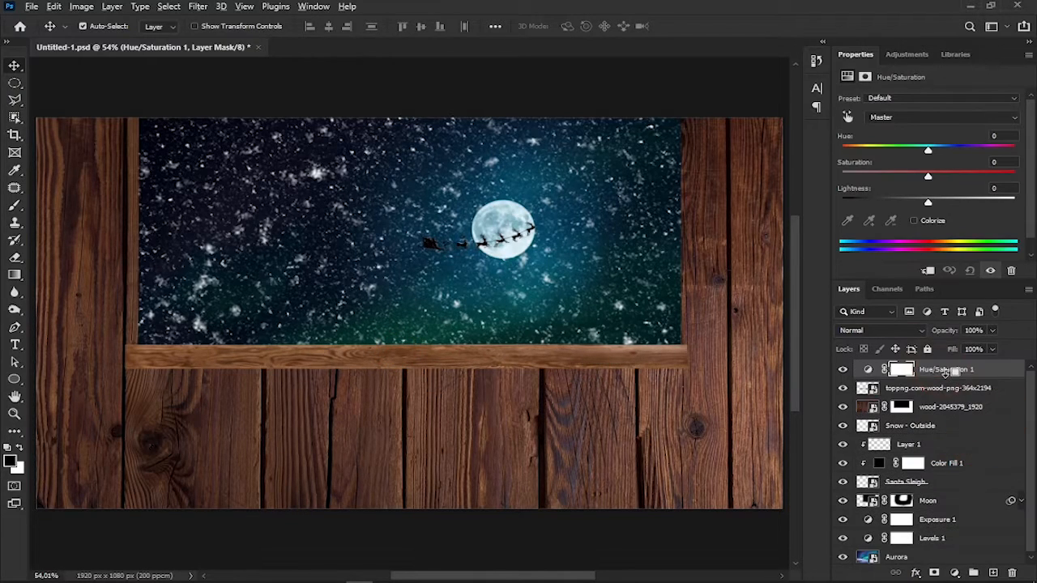
pyautogui.keyDown('alt'); pyautogui.click(877, 378); pyautogui.keyUp('alt')
pyautogui.moveTo(930, 151); pyautogui.dragTo(928, 151)
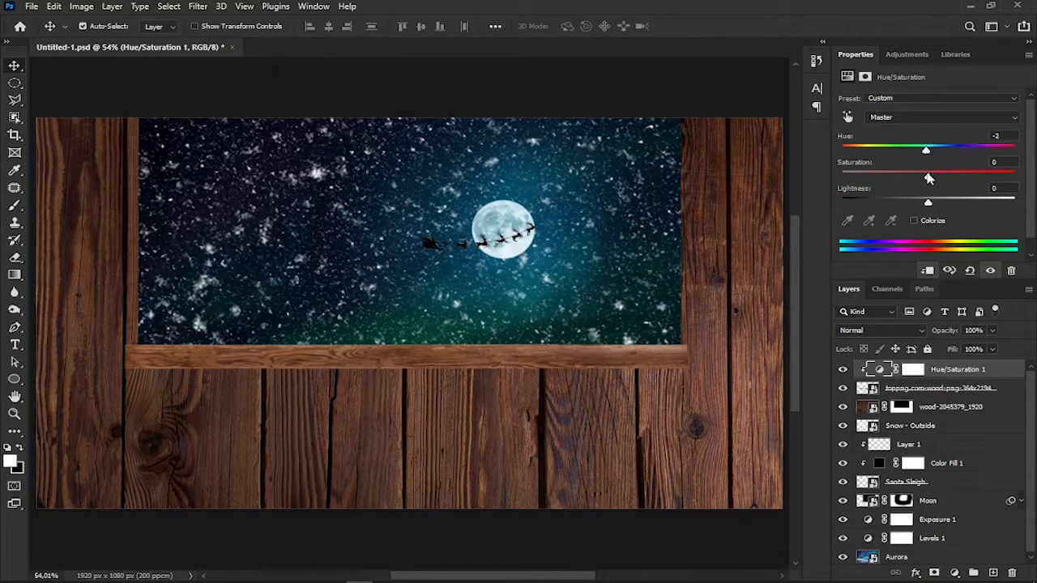
pyautogui.moveTo(928, 202)
pyautogui.mouseDown()
pyautogui.moveTo(900, 203)
pyautogui.moveTo(915, 203)
pyautogui.mouseUp()
# - Place the PngItem_4837173 curtain pair, enlarge it over the window's left part, and duplicate it to the window's right edge
pyautogui.hotkey('alt', 'Tab')
pyautogui.moveTo(618, 485); pyautogui.dragTo(698, 434)
pyautogui.moveTo(409, 117); pyautogui.dragTo(412, 136)
pyautogui.moveTo(462, 279); pyautogui.dragTo(341, 244)
pyautogui.click(714, 30)
pyautogui.hotkey('ctrl', 'j')
pyautogui.moveTo(440, 259); pyautogui.dragTo(676, 259)
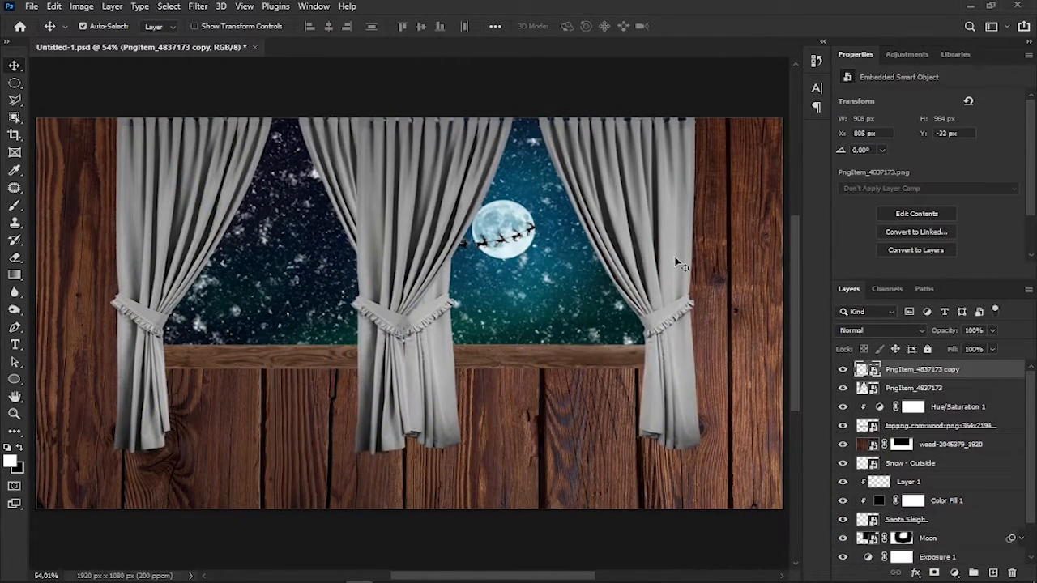
# - Mask both curtain layers and paint out the overlapping inner curtains, leaving one curtain on each side of the window
pyautogui.click(934, 572)
pyautogui.hotkey('alt', '[')
pyautogui.click(934, 573)
pyautogui.click(104, 27)
pyautogui.click(78, 190)
pyautogui.click(377, 29)
pyautogui.click(842, 388)
pyautogui.click(842, 388)
pyautogui.moveTo(394, 177); pyautogui.dragTo(397, 375)
pyautogui.click(902, 371)
pyautogui.moveTo(418, 165); pyautogui.dragTo(384, 387)
# - Group the curtain, sill and wood wall layers as Window, set the group to Normal, and convert it to a smart object
pyautogui.click(886, 445)
pyautogui.keyDown('shift'); pyautogui.click(900, 369); pyautogui.keyUp('shift')
pyautogui.hotkey('ctrl', 'g')
pyautogui.press('Return')
pyautogui.click(890, 331)
pyautogui.click(860, 260)
pyautogui.rightClick(928, 368)
pyautogui.click(844, 211)
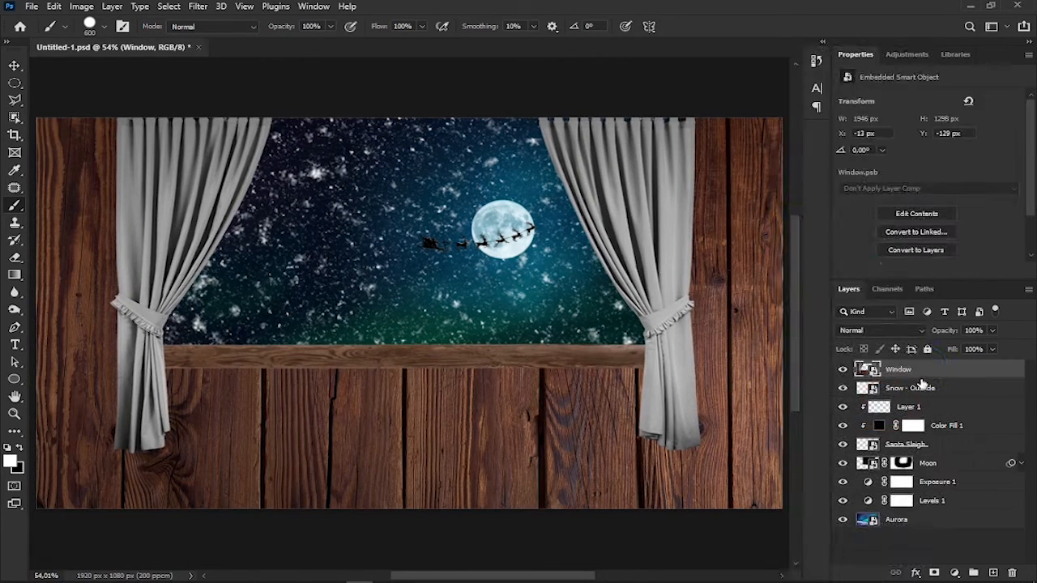
# - Apply a Hue/Saturation smart filter to Window with saturation -20 and lightness +7
pyautogui.click(88, 6)
pyautogui.moveTo(116, 39)
pyautogui.click(268, 113)
pyautogui.moveTo(462, 100); pyautogui.dragTo(722, 116)
pyautogui.moveTo(736, 248)
pyautogui.mouseDown()
pyautogui.moveTo(801, 241)
pyautogui.moveTo(720, 245)
pyautogui.mouseUp()
pyautogui.moveTo(735, 282); pyautogui.dragTo(742, 286)
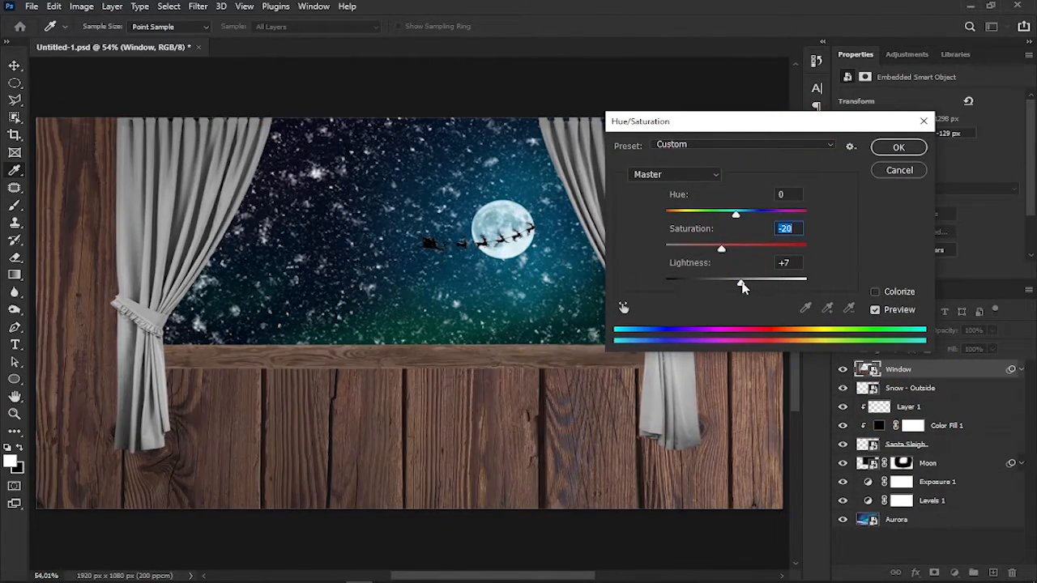
pyautogui.click(902, 150)
pyautogui.click(1022, 370)
# - Place floor-1531509.jpg, enlarge it to about 1968 px wide, and lower it so its planks fill the canvas's lower edge
pyautogui.click(94, 581)
pyautogui.moveTo(415, 444); pyautogui.dragTo(691, 421)
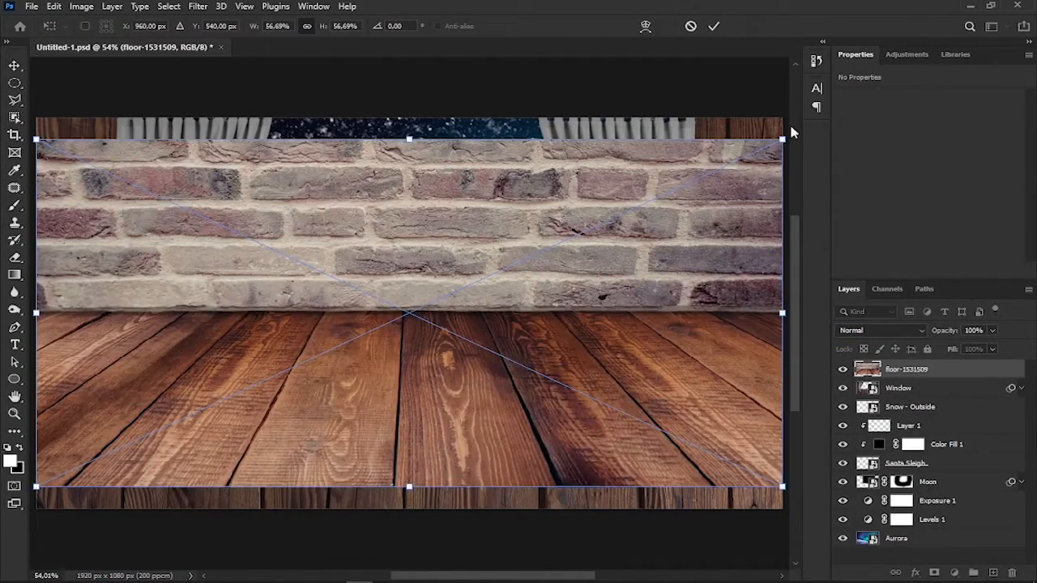
pyautogui.moveTo(594, 278); pyautogui.dragTo(595, 405)
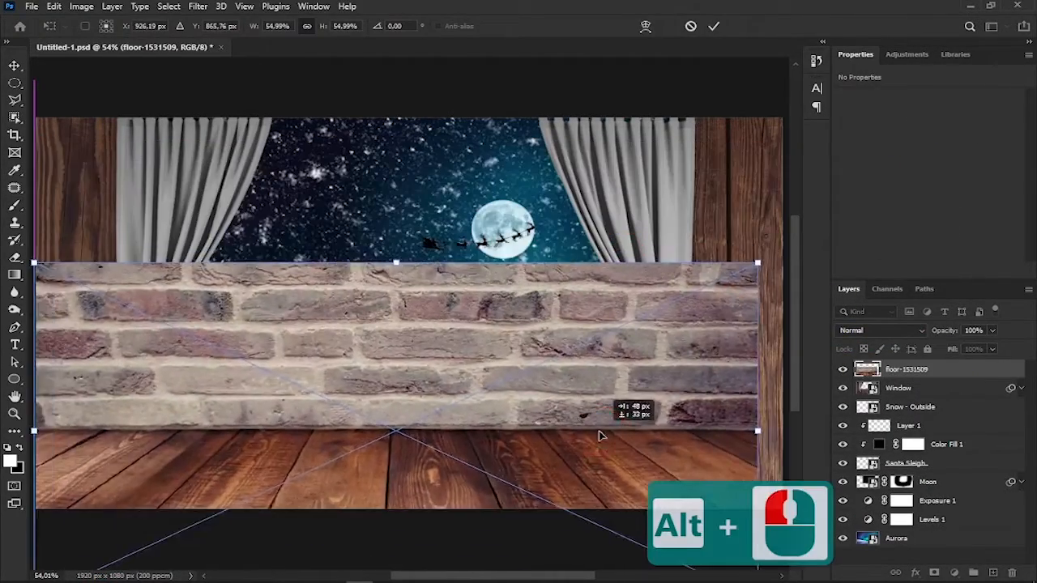
pyautogui.scroll(-3, 527, 406)
pyautogui.press('Return')
pyautogui.scroll(3, 673, 212)
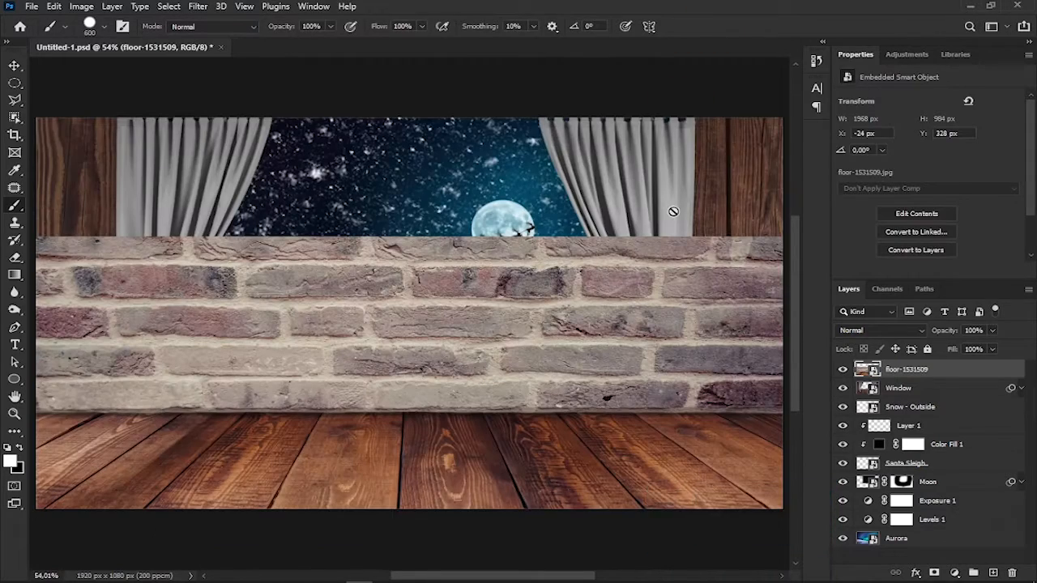
# - Add a mask to the floor layer and place a horizontal guide along the line where the bricks meet the planks
pyautogui.click(934, 572)
pyautogui.hotkey('ctrl', 'r')
pyautogui.press('v')
pyautogui.moveTo(388, 63); pyautogui.dragTo(394, 420)
pyautogui.scroll(-1, 395, 423)
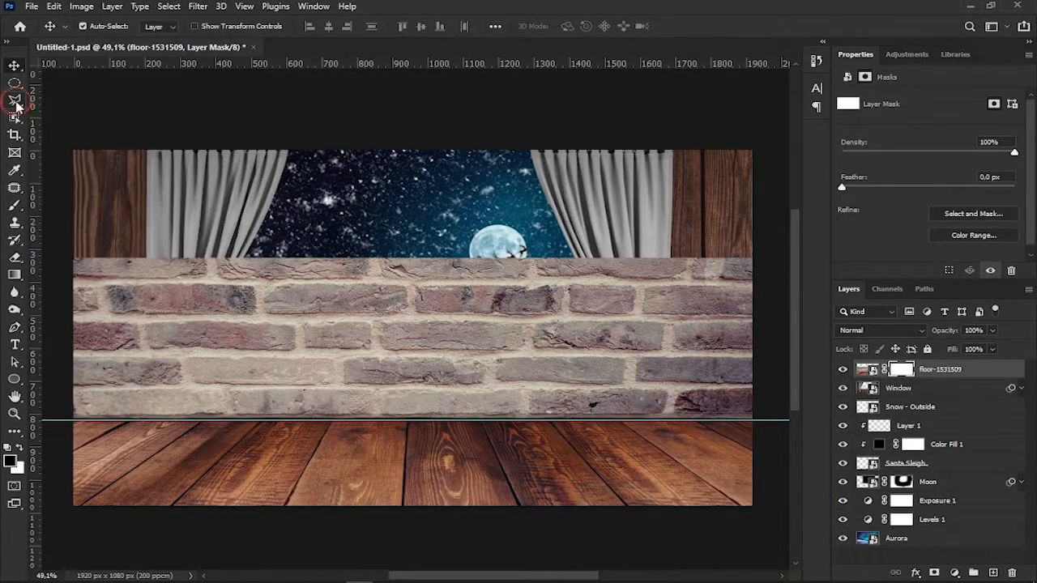
# - Select the brick wall above the planks with the Polygonal Lasso and hide it on the floor layer's mask
pyautogui.click(67, 467)
pyautogui.hotkey('ctrl', 'z')
pyautogui.hotkey('ctrl', 'z')
pyautogui.click(173, 421)
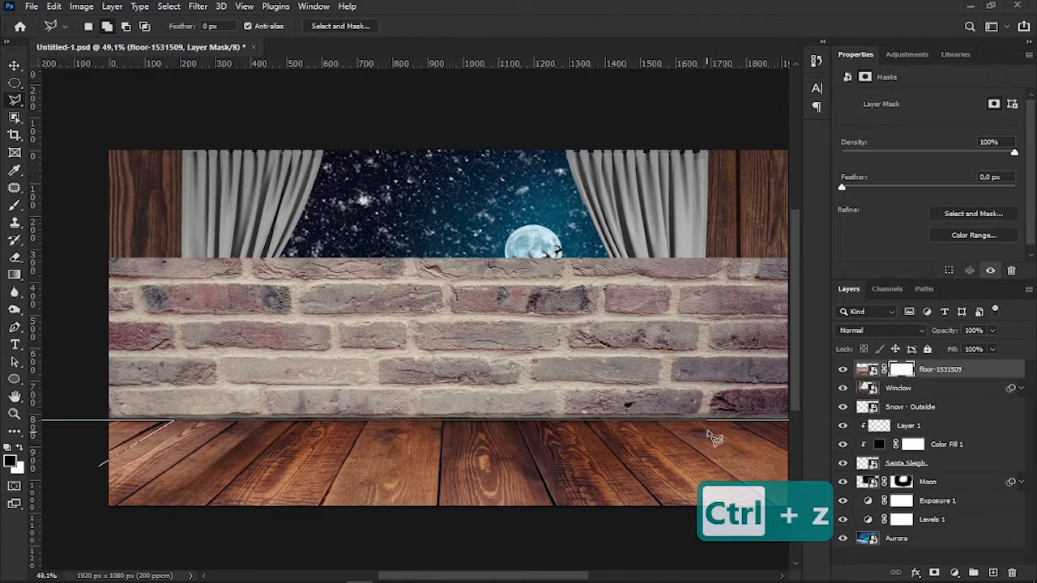
pyautogui.click(724, 421)
pyautogui.click(611, 476)
pyautogui.click(721, 115)
pyautogui.moveTo(373, 154); pyautogui.dragTo(724, 159)
pyautogui.click(213, 120)
pyautogui.click(100, 470)
pyautogui.click(239, 489)
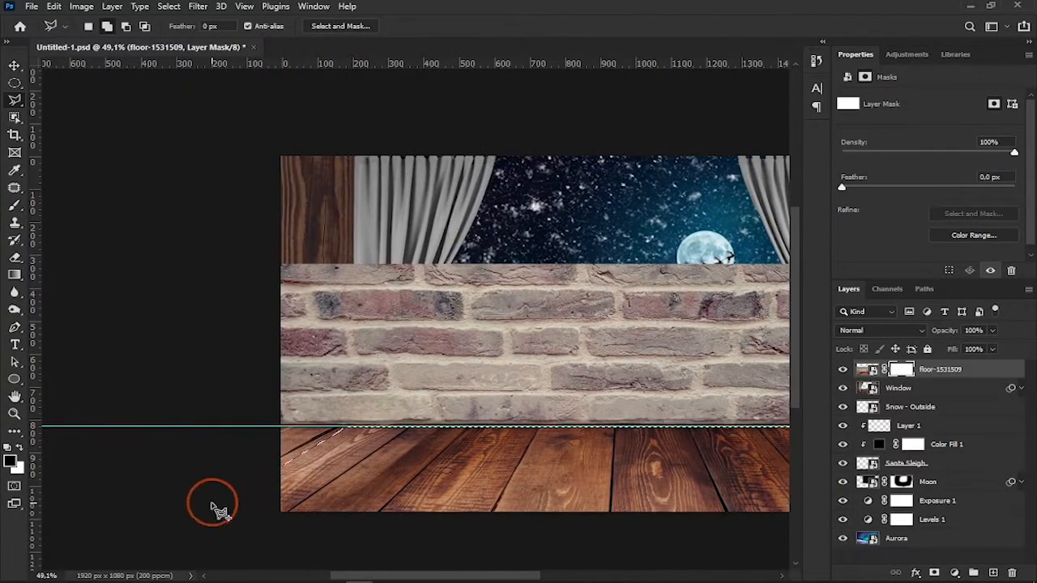
pyautogui.hotkey('ctrl', '0')
pyautogui.hotkey('alt', 'Delete')
pyautogui.hotkey('ctrl', 'd')
# - Transform the floor in perspective with a narrower back and wider front, at 106.11% width and 89.33% height
pyautogui.press('v')
pyautogui.hotkey('ctrl', 't')
pyautogui.rightClick(576, 486)
pyautogui.click(613, 274)
pyautogui.scroll(-3, 499, 407)
pyautogui.moveTo(717, 256); pyautogui.dragTo(680, 257)
pyautogui.moveTo(719, 518); pyautogui.dragTo(736, 519)
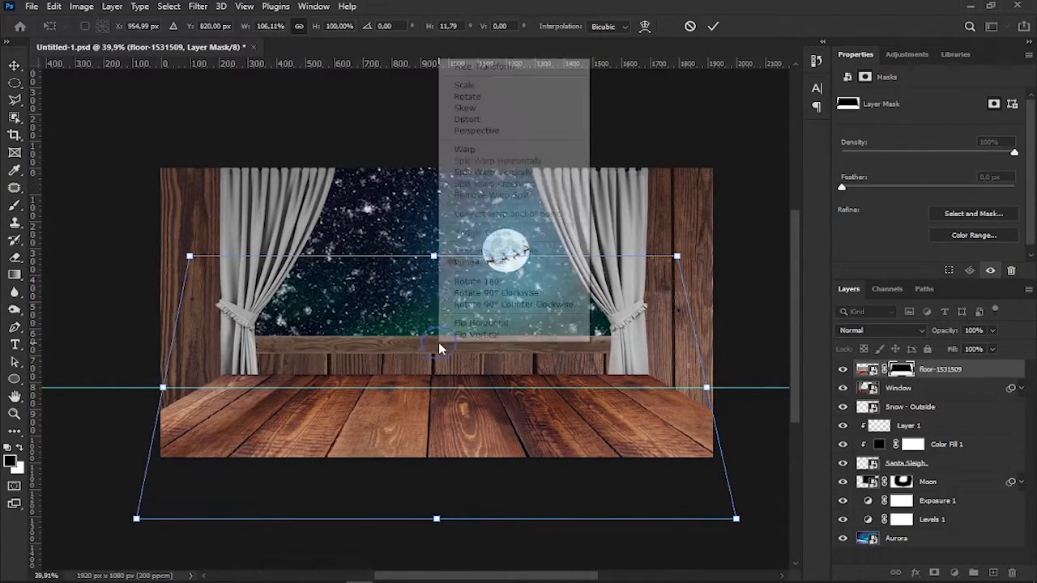
pyautogui.moveTo(436, 256); pyautogui.dragTo(435, 285)
pyautogui.moveTo(457, 432); pyautogui.dragTo(456, 420)
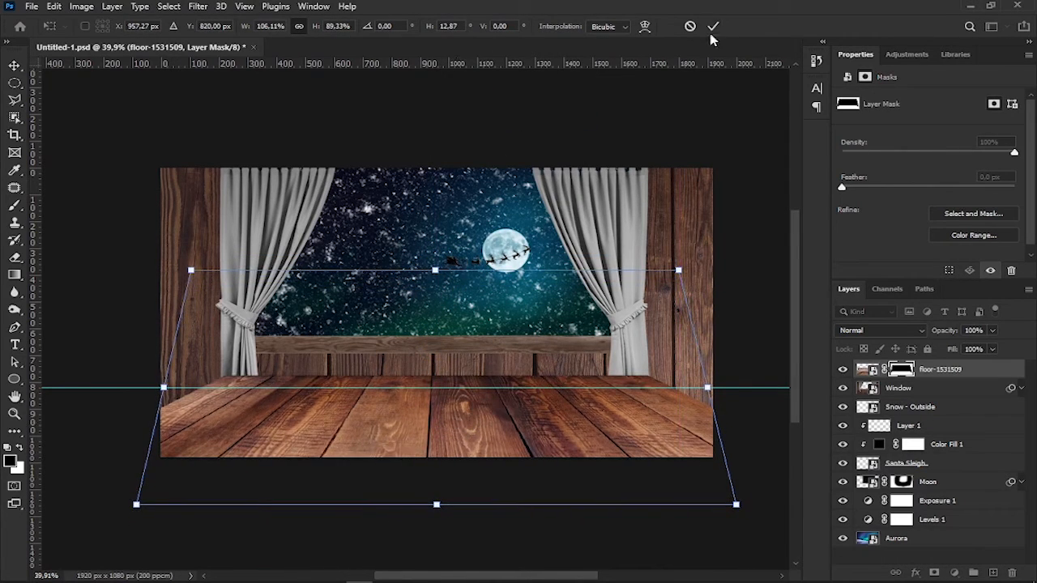
pyautogui.click(713, 27)
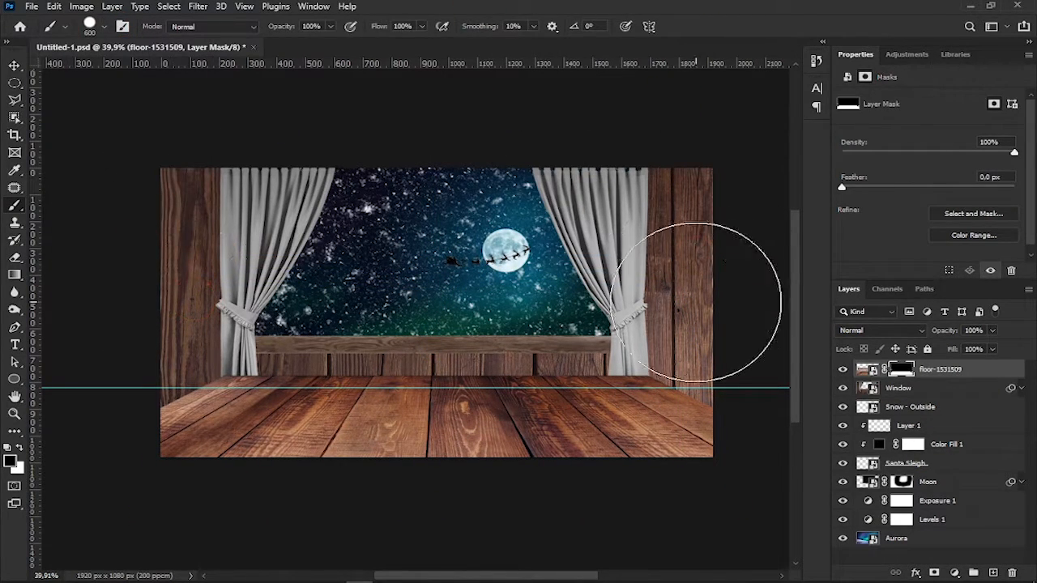
# - Distort the floor to lower its back edge slightly and convert the layer to a smart object
pyautogui.hotkey('ctrl', 't')
pyautogui.rightClick(516, 413)
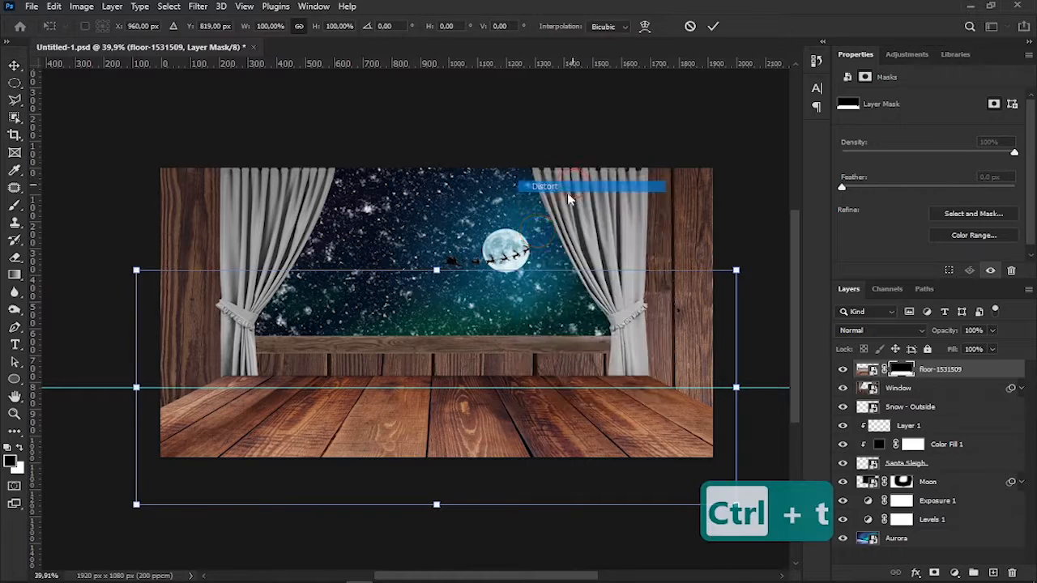
pyautogui.click(573, 187)
pyautogui.moveTo(437, 270); pyautogui.dragTo(437, 279)
pyautogui.click(713, 27)
pyautogui.rightClick(946, 373)
pyautogui.click(839, 126)
pyautogui.click(614, 398)
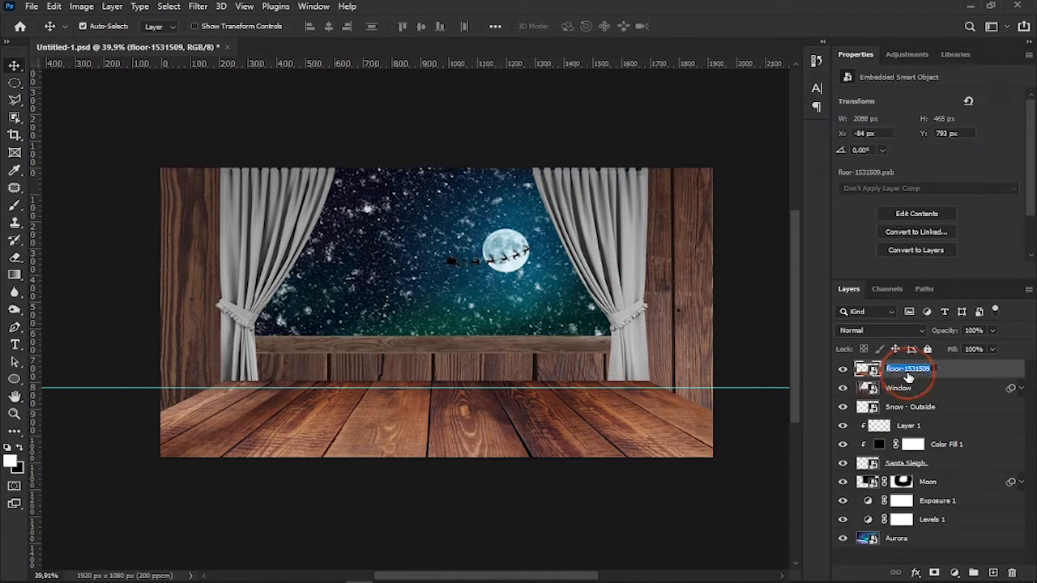
# - Name the floor layer Table and apply Hue/Saturation with hue +12, saturation -11 and lightness -6
pyautogui.click(81, 6)
pyautogui.moveTo(81, 37)
pyautogui.click(291, 113)
pyautogui.moveTo(765, 220)
pyautogui.mouseDown()
pyautogui.moveTo(786, 219)
pyautogui.moveTo(775, 227)
pyautogui.mouseUp()
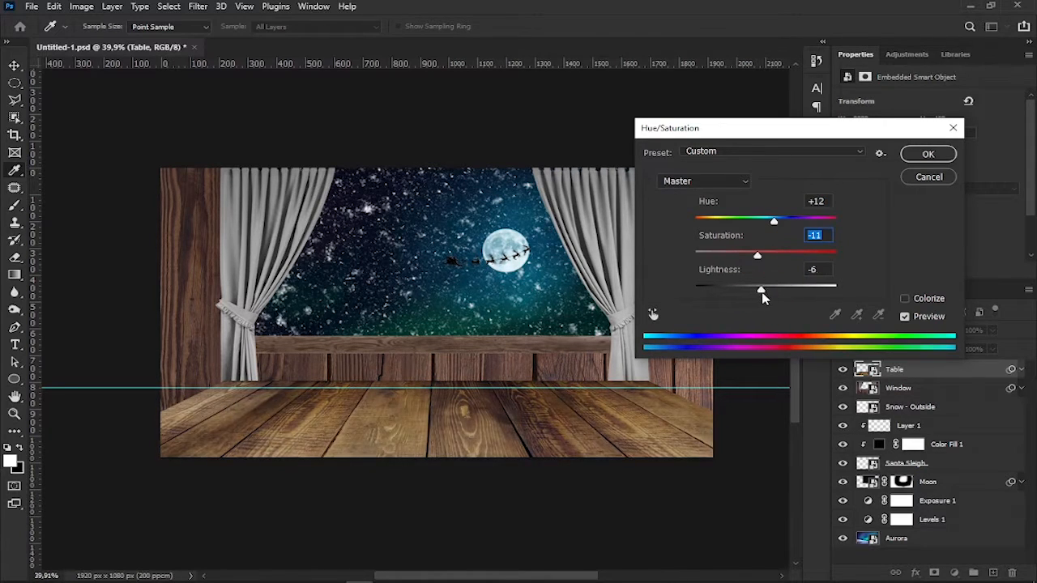
pyautogui.press('Return')
# - Apply a Field Blur to Table with a 0 px pin at the front edge and a blurring pin at the back edge
pyautogui.click(198, 6)
pyautogui.moveTo(220, 190)
pyautogui.click(403, 216)
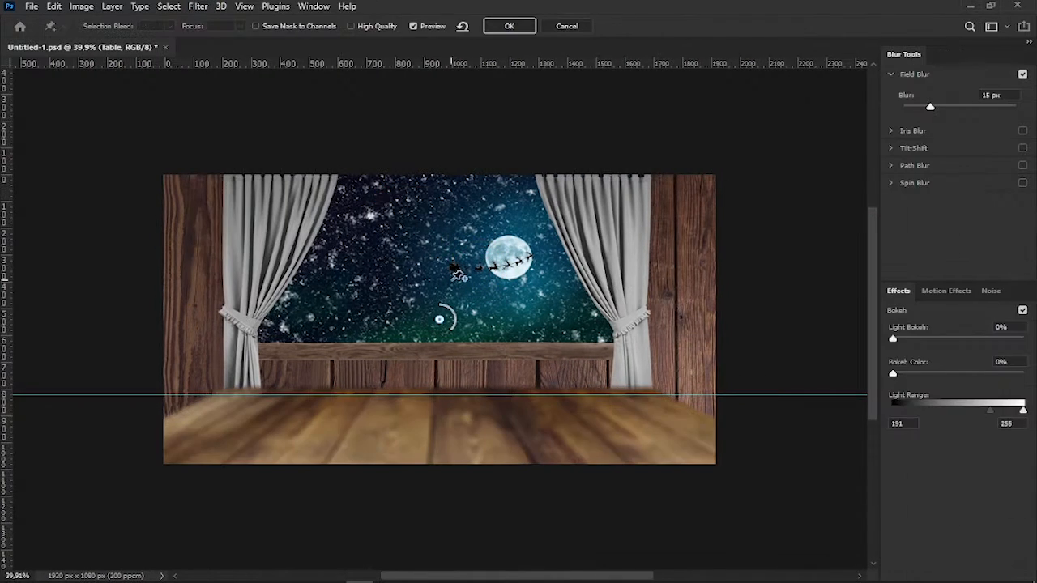
pyautogui.write('0')
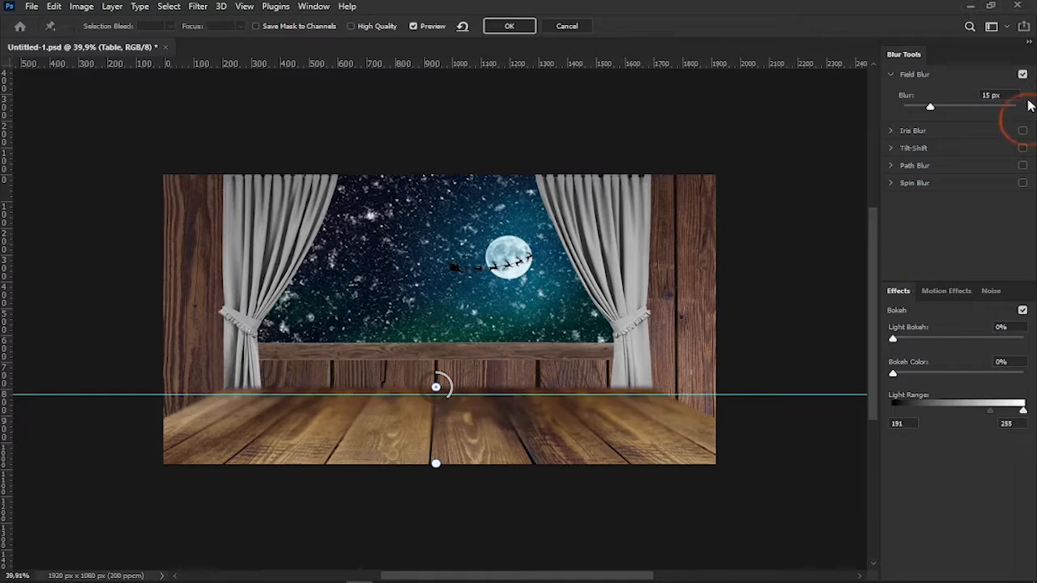
pyautogui.press('Return')
pyautogui.scroll(1, 559, 360)
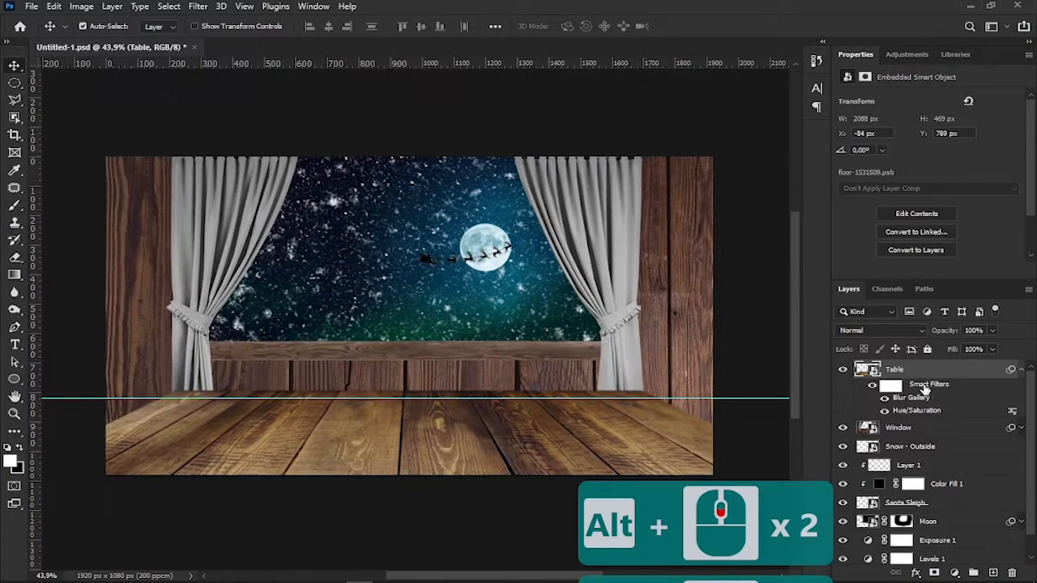
pyautogui.doubleClick(914, 398)
pyautogui.click(509, 25)
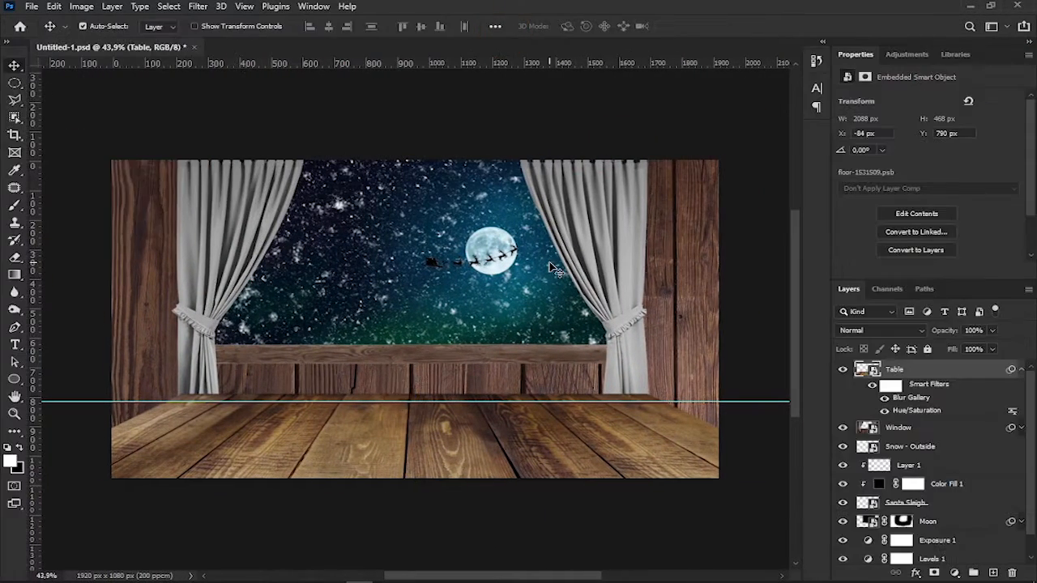
# - Fit the canvas to the view, hide the rulers and guides, and collapse the Table layer's smart filters
pyautogui.hotkey('ctrl', '0')
pyautogui.hotkey('ctrl', 'r')
pyautogui.hotkey('ctrl', 'h')
pyautogui.click(1021, 371)
# - Open the Window smart object's contents, nudge the curtains up slightly, and save and close it
pyautogui.click(649, 294)
pyautogui.doubleClick(871, 390)
pyautogui.click(633, 271)
pyautogui.hotkey('ctrl', 's')
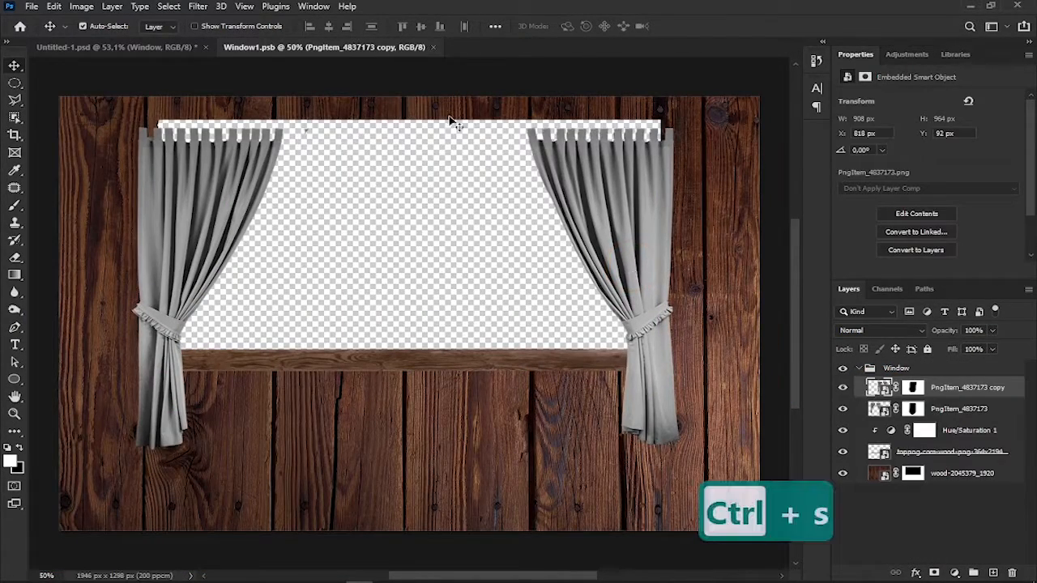
pyautogui.click(439, 47)
pyautogui.hotkey('ctrl', 's')
# - Place christal-ball-2.png above Table, scale it to about 796 px wide, and stand it on the table in front of the window
pyautogui.click(942, 372)
pyautogui.hotkey('alt', 'Tab')
pyautogui.moveTo(613, 417); pyautogui.dragTo(613, 380)
pyautogui.moveTo(565, 342); pyautogui.dragTo(669, 368)
pyautogui.moveTo(616, 120); pyautogui.dragTo(562, 171)
pyautogui.moveTo(493, 321); pyautogui.dragTo(477, 293)
pyautogui.click(715, 26)
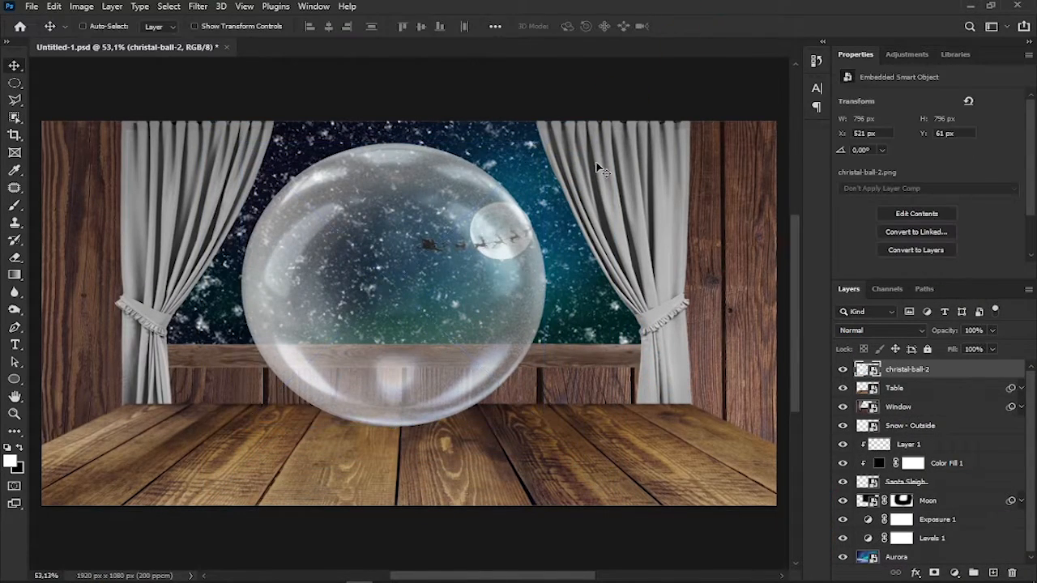
# - Center the crystal ball horizontally on the canvas and hide the rulers and guides
pyautogui.hotkey('ctrl', 'r')
pyautogui.moveTo(33, 339); pyautogui.dragTo(400, 339)
pyautogui.hotkey('ctrl', 'a')
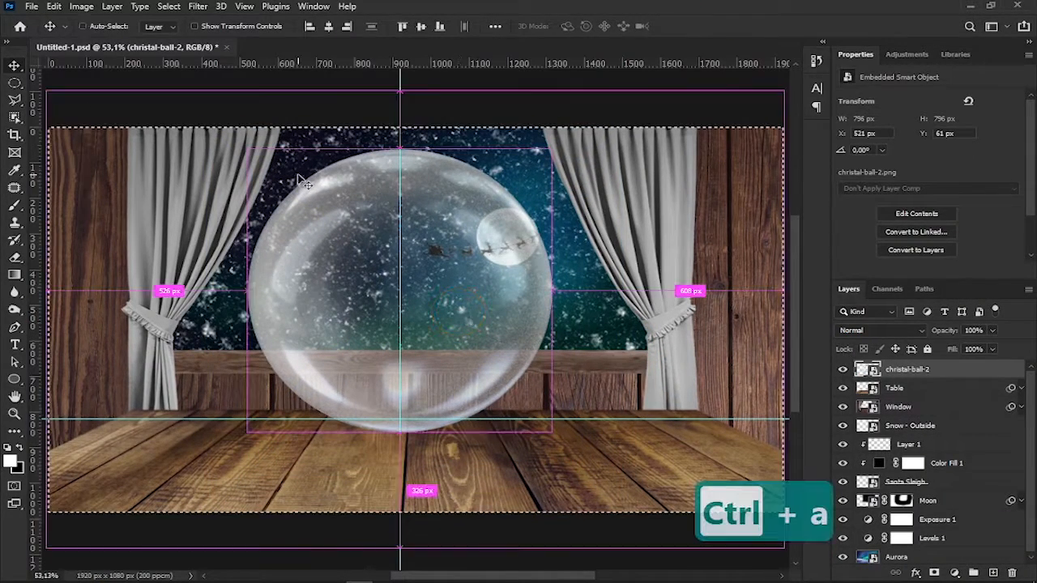
pyautogui.click(328, 26)
pyautogui.hotkey('ctrl', 'r')
pyautogui.hotkey('ctrl', 'h')
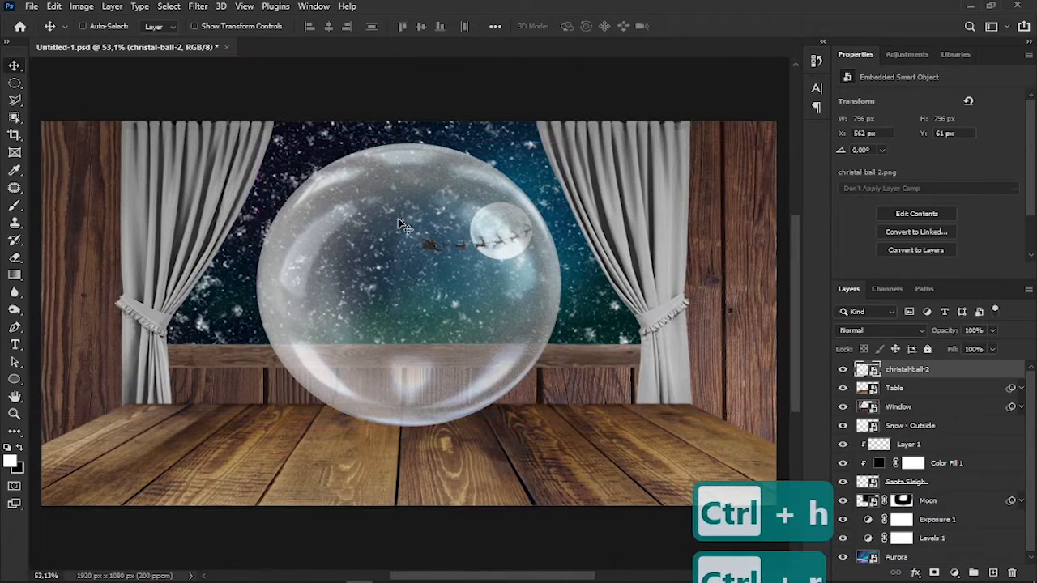
# - Move the moon and Santa's sleigh, together with the sleigh's clipped layers, left and slightly up behind the crystal ball
pyautogui.scroll(-1, 940, 479)
pyautogui.click(844, 481)
pyautogui.click(926, 480)
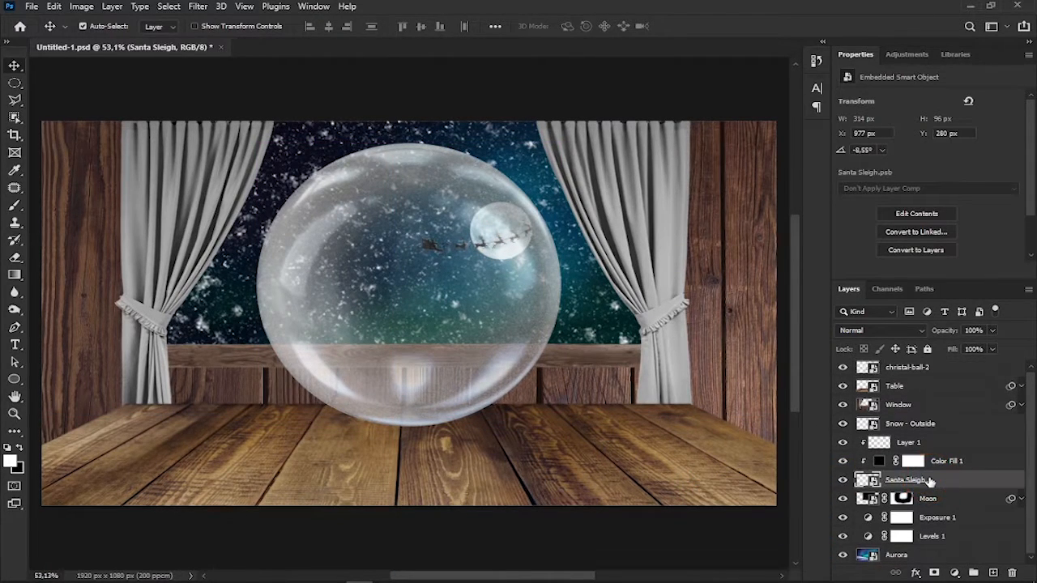
pyautogui.keyDown('ctrl'); pyautogui.click(932, 460); pyautogui.keyUp('ctrl')
pyautogui.keyDown('ctrl'); pyautogui.click(932, 443); pyautogui.keyUp('ctrl')
pyautogui.hotkey('shift', 'Left')
pyautogui.hotkey('shift', 'Left')
pyautogui.hotkey('shift', 'Left')
pyautogui.hotkey('shift', 'Left')
pyautogui.hotkey('shift', 'Up')
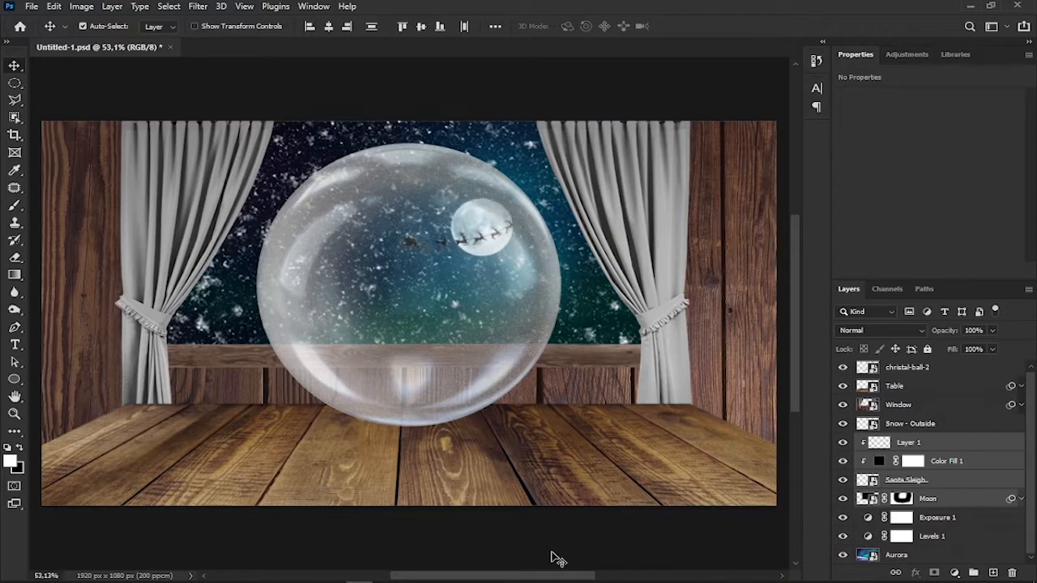
# - Fine-tune the crystal ball's size to about 797 px wide and save the document
pyautogui.click(908, 368)
pyautogui.hotkey('ctrl', 't')
pyautogui.moveTo(560, 144)
pyautogui.mouseDown()
pyautogui.moveTo(554, 151)
pyautogui.moveTo(572, 143)
pyautogui.mouseUp()
pyautogui.click(713, 26)
pyautogui.scroll(1, 640, 209)
pyautogui.hotkey('ctrl', 's')
pyautogui.hotkey('ctrl', 't')
pyautogui.click(706, 27)
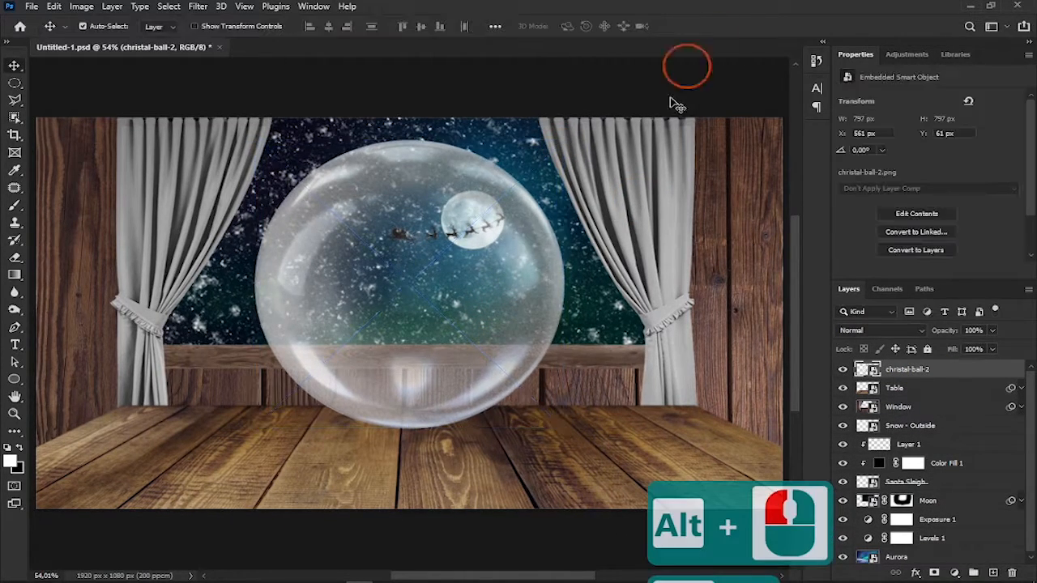
# - Rename the crystal ball layer Sphere and set its blend mode to Multiply
pyautogui.press('Return')
pyautogui.click(881, 330)
pyautogui.click(874, 298)
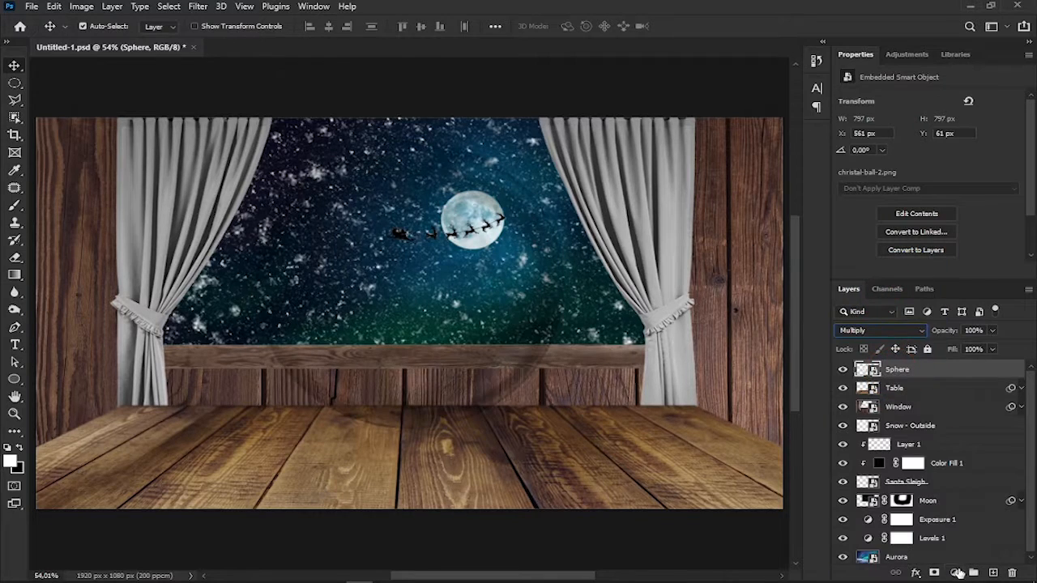
# - Add a Curves adjustment clipped to Sphere and brighten it with a point at input 83, output 127
pyautogui.click(955, 573)
pyautogui.click(956, 399)
pyautogui.keyDown('alt'); pyautogui.click(891, 379); pyautogui.keyUp('alt')
pyautogui.click(880, 370)
pyautogui.moveTo(1030, 171); pyautogui.dragTo(1030, 189)
pyautogui.moveTo(917, 196); pyautogui.dragTo(918, 178)
pyautogui.click(983, 125)
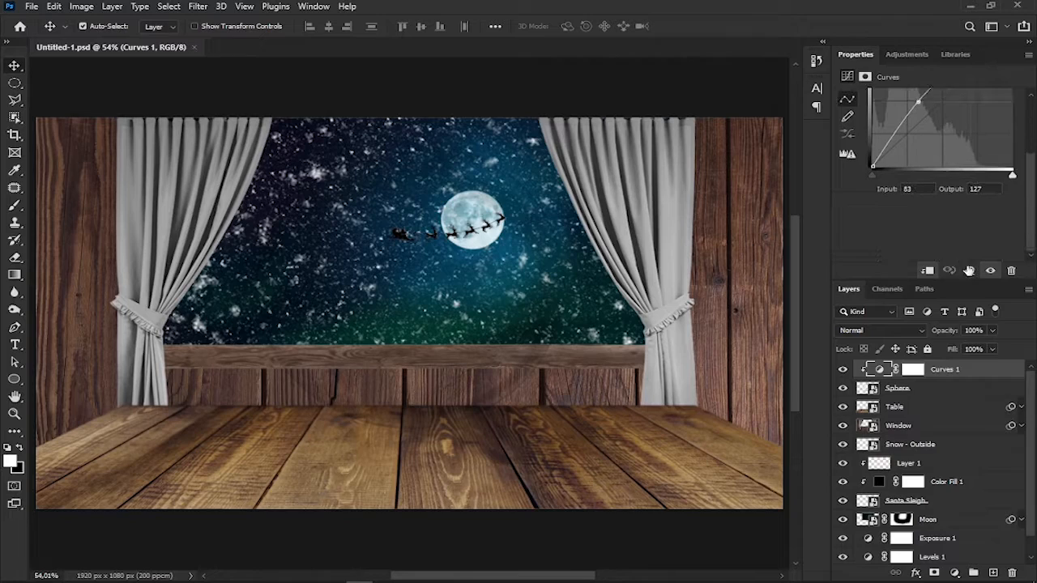
# - Duplicate Sphere above its Curves adjustment, set the copy's blend mode to Screen, and set its opacity to 90%
pyautogui.click(927, 388)
pyautogui.hotkey('ctrl', 'j')
pyautogui.keyDown('alt'); pyautogui.click(945, 397); pyautogui.keyUp('alt')
pyautogui.click(881, 332)
pyautogui.click(879, 358)
pyautogui.moveTo(979, 332); pyautogui.dragTo(960, 333)
pyautogui.write('90')
# - Clip a Curves adjustment to Sphere copy, raising the black point near maximum and pulling the midtones to input 135, output 1
pyautogui.click(955, 572)
pyautogui.click(930, 405)
pyautogui.keyDown('alt'); pyautogui.click(944, 379); pyautogui.keyUp('alt')
pyautogui.moveTo(1030, 162); pyautogui.dragTo(1031, 213)
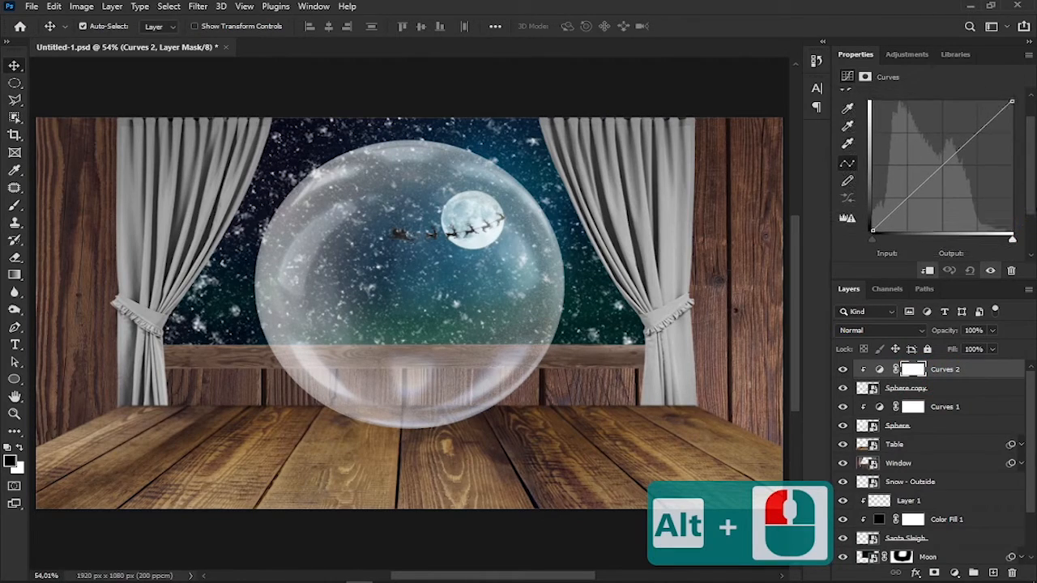
pyautogui.moveTo(872, 230); pyautogui.dragTo(876, 105)
pyautogui.moveTo(945, 104); pyautogui.dragTo(949, 224)
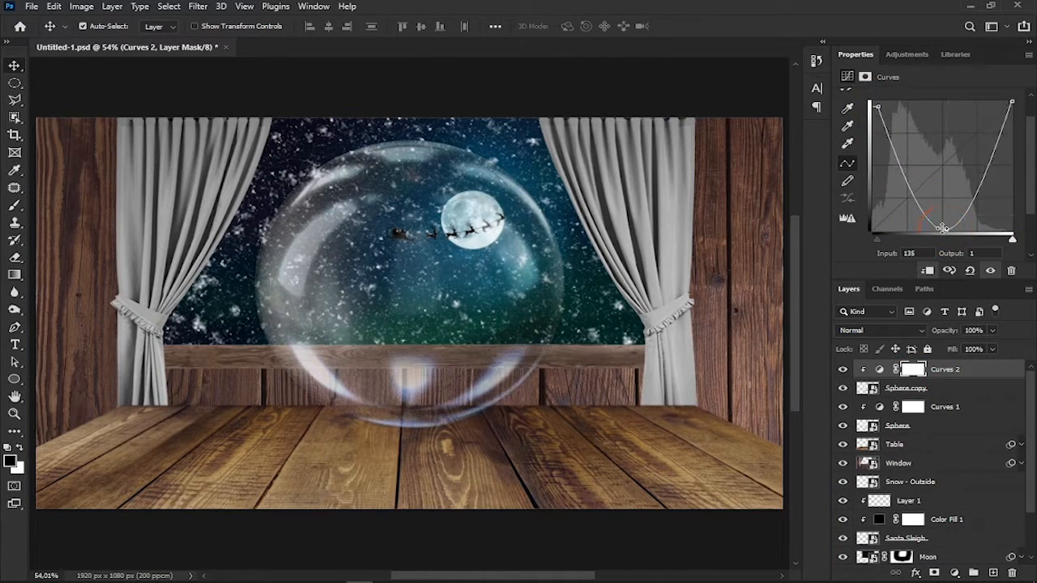
# - Refine the bowl-shaped curve clipped to Sphere copy with extra points on its lower middle and right slope
pyautogui.moveTo(1008, 129); pyautogui.dragTo(995, 151)
pyautogui.moveTo(947, 230); pyautogui.dragTo(948, 224)
pyautogui.scroll(-2, 1024, 215)
# - Add a layer mask to Sphere copy and paint black over the sphere's centre with a soft brush at 75% opacity and 20% flow
pyautogui.click(921, 391)
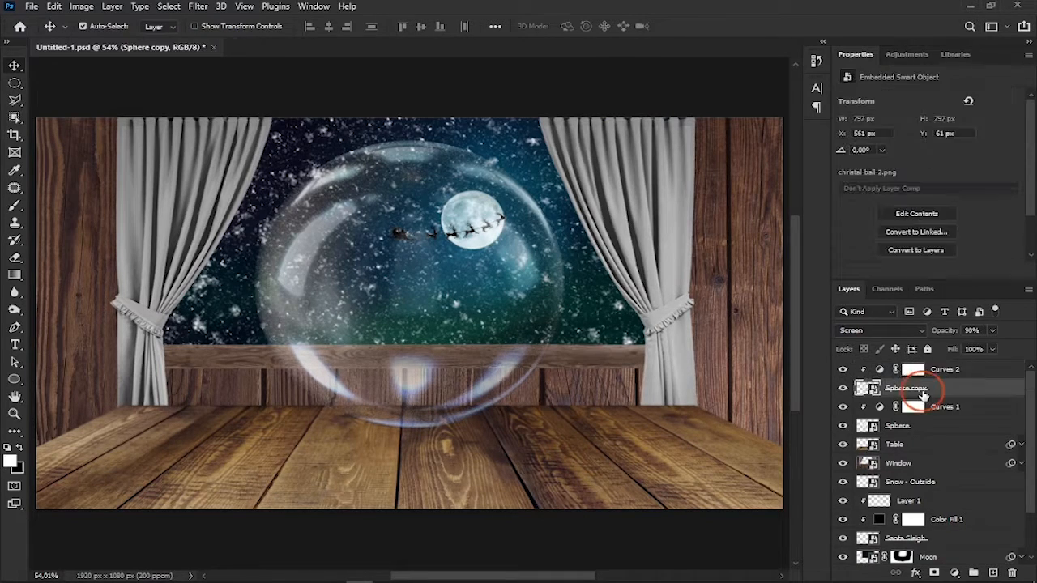
pyautogui.click(934, 573)
pyautogui.click(15, 205)
pyautogui.click(98, 26)
pyautogui.click(350, 29)
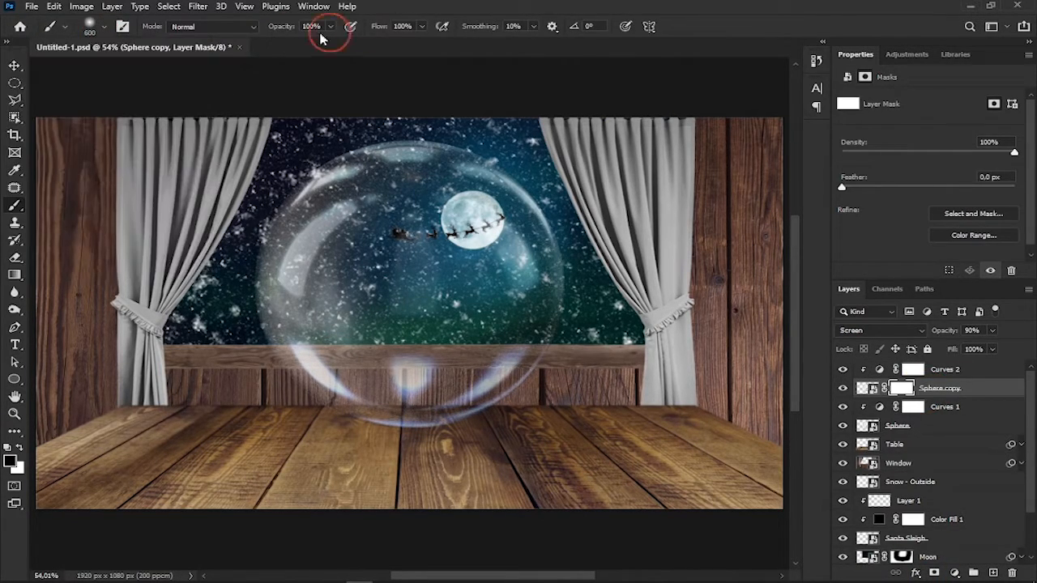
pyautogui.moveTo(408, 276)
pyautogui.mouseDown()
pyautogui.moveTo(371, 285)
pyautogui.moveTo(367, 273)
pyautogui.mouseUp()
pyautogui.press('[')
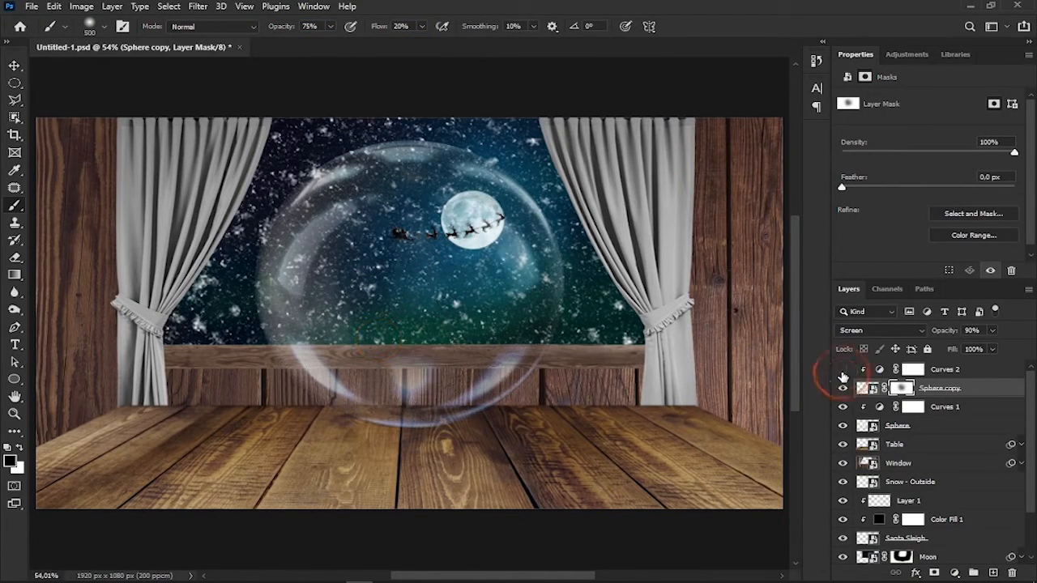
# - Group the layers from Curves 2 through Sphere, name the group Sphere, and keep its blend mode on Pass Through
pyautogui.click(936, 370)
pyautogui.click(880, 370)
pyautogui.moveTo(1030, 158)
pyautogui.mouseDown()
pyautogui.moveTo(1028, 208)
pyautogui.moveTo(1029, 150)
pyautogui.mouseUp()
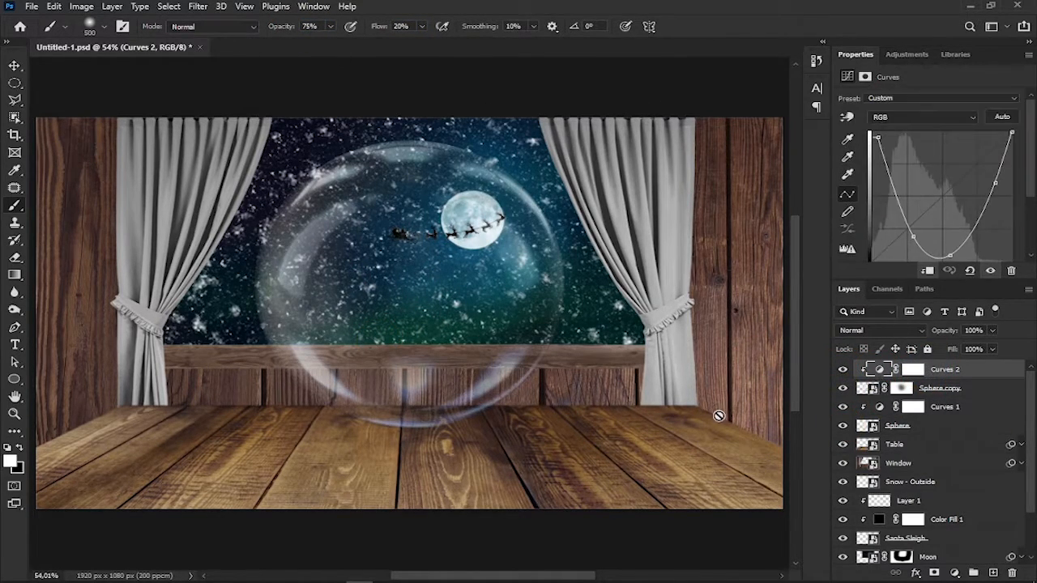
pyautogui.keyDown('shift'); pyautogui.click(926, 429); pyautogui.keyUp('shift')
pyautogui.click(973, 573)
pyautogui.doubleClick(896, 370)
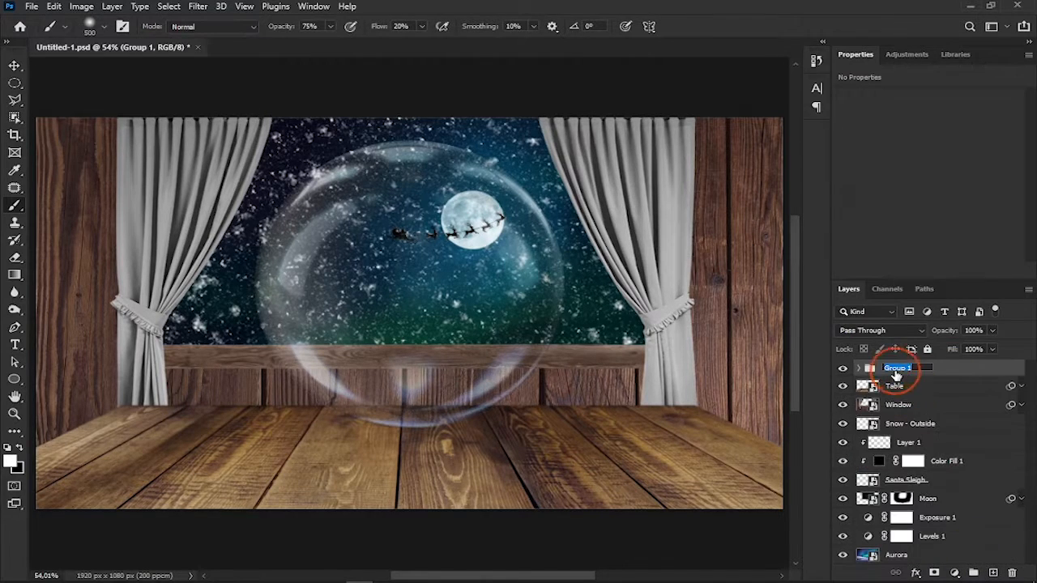
pyautogui.click(884, 331)
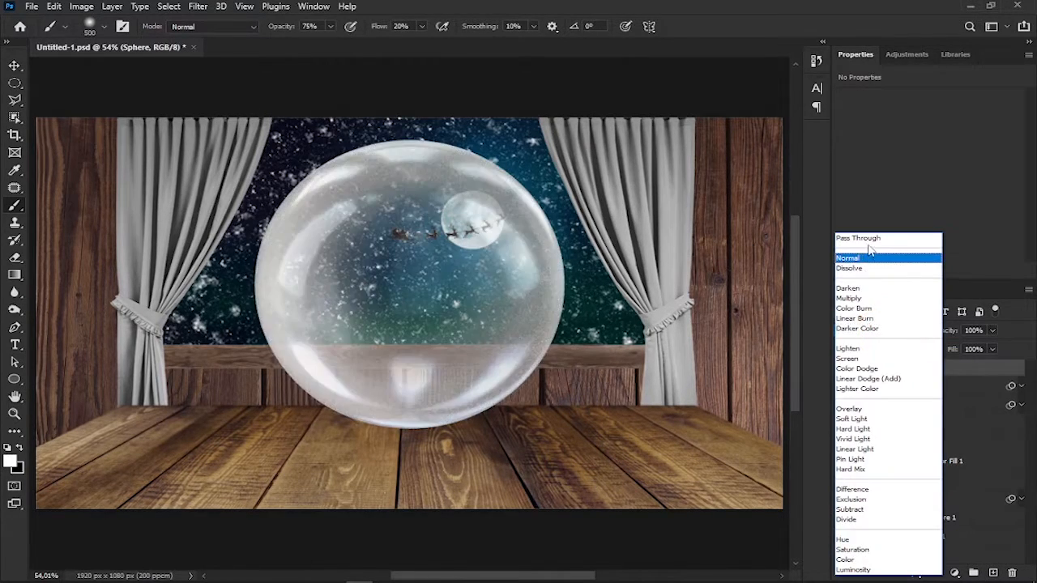
pyautogui.click(871, 239)
# - Place the snowy forest photo as a smart object above the Sphere group, scaled to 1372 x 914 px
pyautogui.hotkey('alt', 'Tab')
pyautogui.moveTo(485, 345); pyautogui.dragTo(657, 434)
pyautogui.moveTo(724, 119); pyautogui.dragTo(606, 190)
pyautogui.moveTo(506, 357)
pyautogui.mouseDown()
pyautogui.moveTo(514, 329)
pyautogui.moveTo(506, 350)
pyautogui.mouseUp()
pyautogui.moveTo(606, 182); pyautogui.dragTo(676, 141)
pyautogui.click(714, 27)
# - Trace a Pen path along the snow ridge below the trees and house, from the photo's left edge past its right edge
pyautogui.press('b')
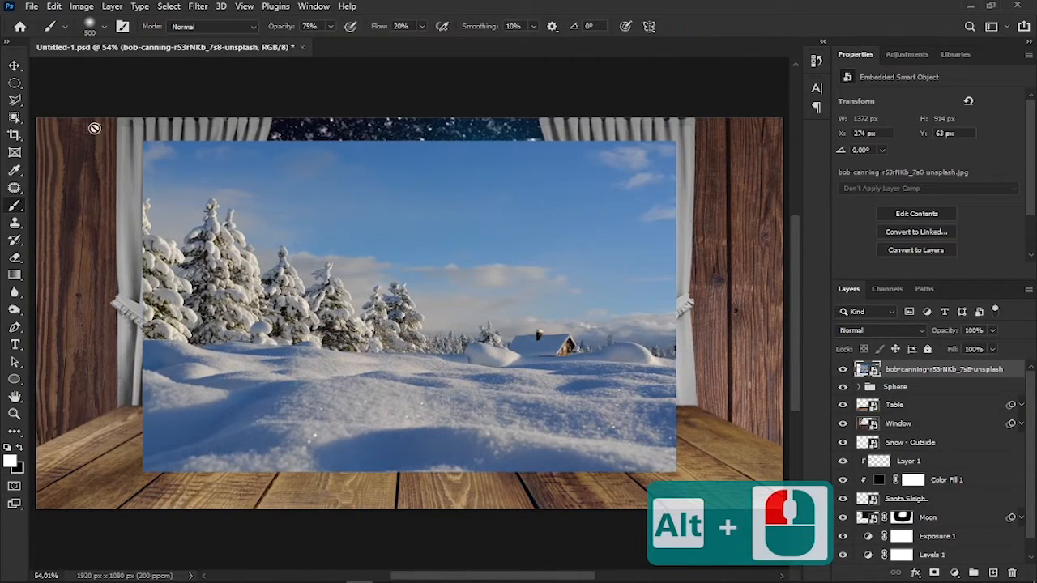
pyautogui.rightClick(14, 327)
pyautogui.click(65, 324)
pyautogui.scroll(4, 190, 360)
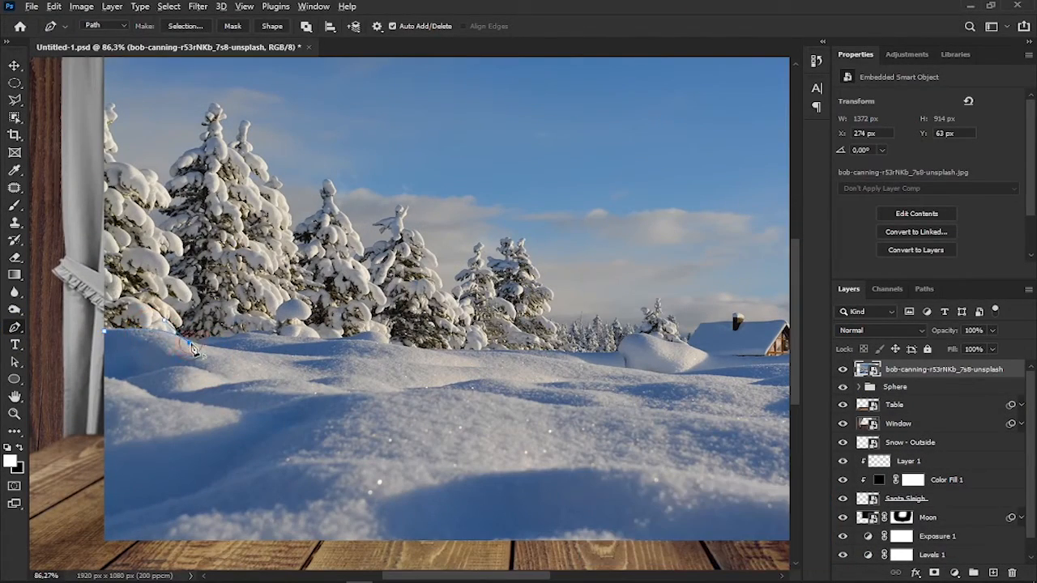
pyautogui.keyDown('alt'); pyautogui.click(190, 342); pyautogui.keyUp('alt')
pyautogui.click(205, 340)
pyautogui.click(224, 339)
pyautogui.moveTo(250, 333); pyautogui.dragTo(276, 352)
pyautogui.click(556, 355)
pyautogui.hscroll(3, 602, 366)
pyautogui.click(489, 379)
pyautogui.hscroll(3, 546, 382)
pyautogui.click(724, 411)
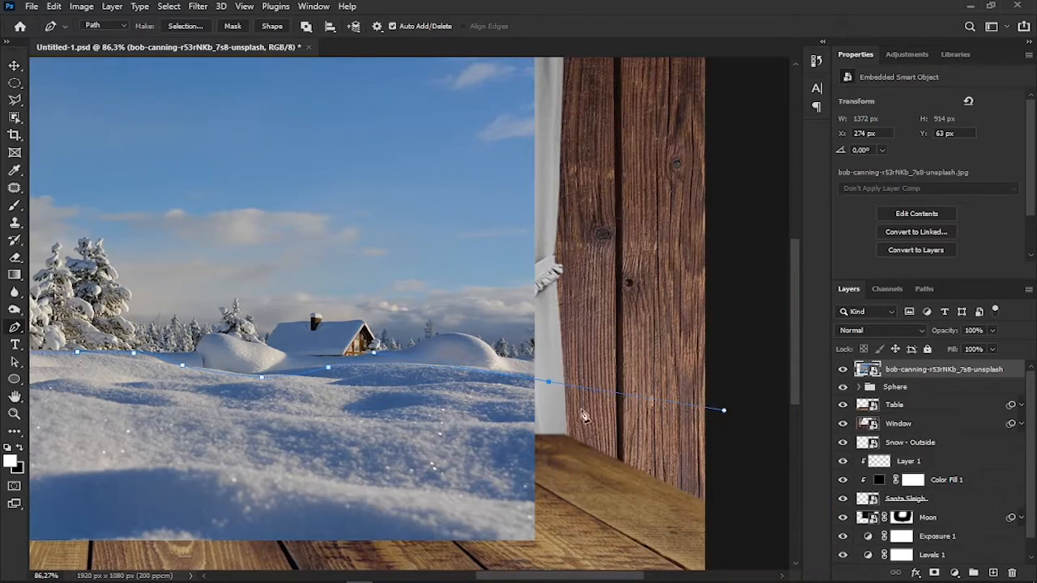
# - Close the Pen path around the sky and trees, outside the photo's upper edges
pyautogui.scroll(-3, 594, 358)
pyautogui.hscroll(-5, 326, 99)
pyautogui.click(244, 113)
pyautogui.click(224, 356)
pyautogui.click(312, 417)
pyautogui.moveTo(486, 576); pyautogui.dragTo(526, 577)
pyautogui.hotkey('ctrl', '0')
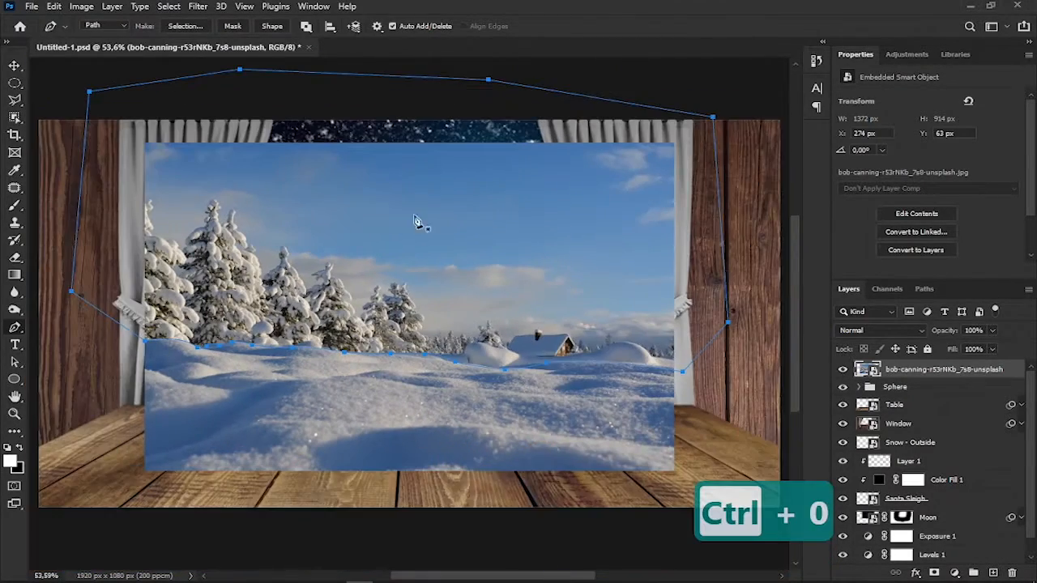
# - Turn the path into a selection with a feather radius of 2 and mask the photo so only the snow ground shows
pyautogui.rightClick(414, 228)
pyautogui.click(451, 261)
pyautogui.write('2')
pyautogui.click(590, 151)
pyautogui.click(935, 573)
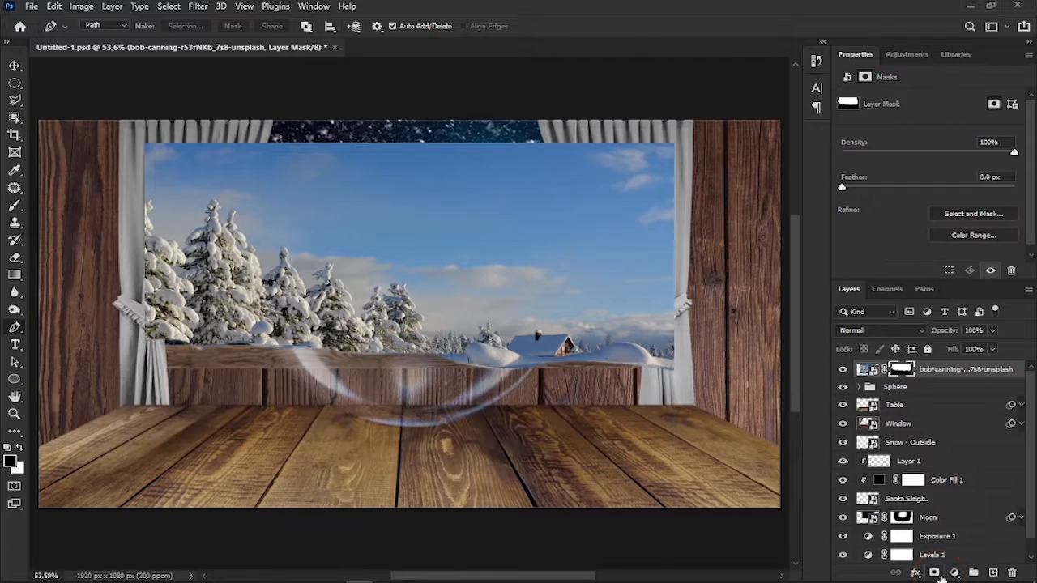
pyautogui.hotkey('ctrl', 'i')
# - Touch up the snow mask along the ridge with a soft 100 px black brush at 60% opacity and 20% flow
pyautogui.scroll(3, 184, 347)
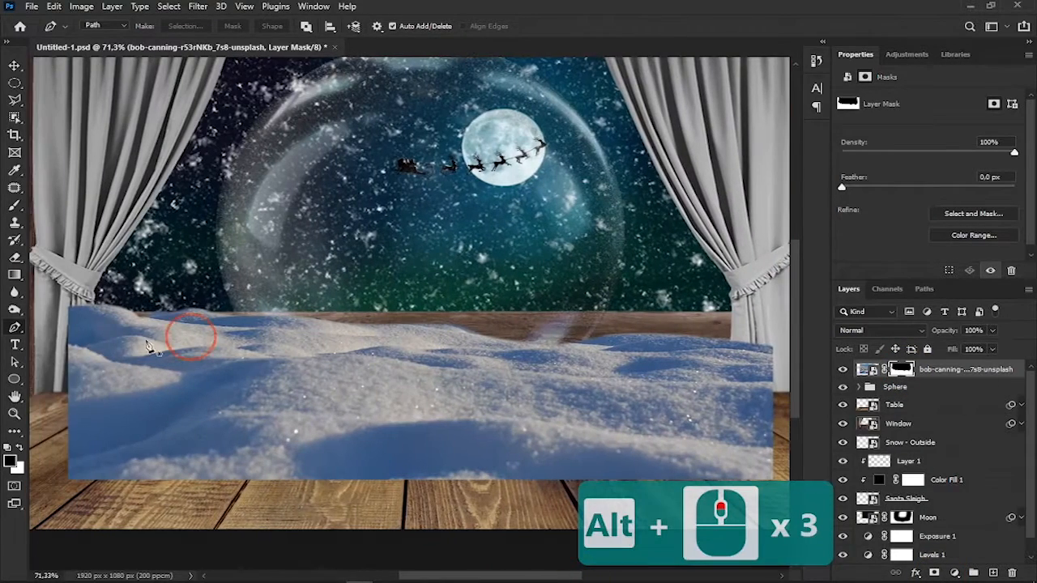
pyautogui.press('b')
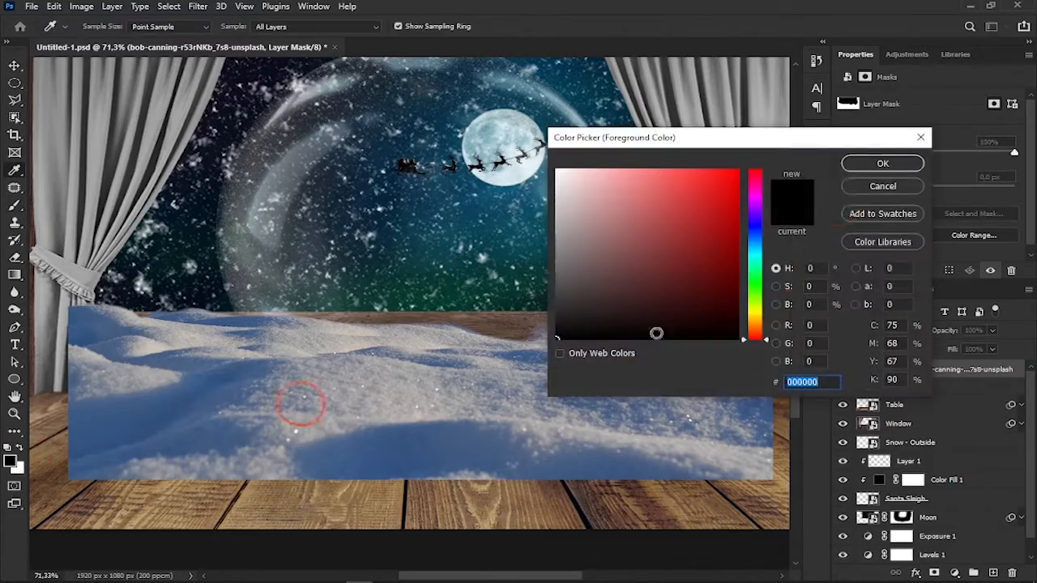
pyautogui.scroll(3, 486, 301)
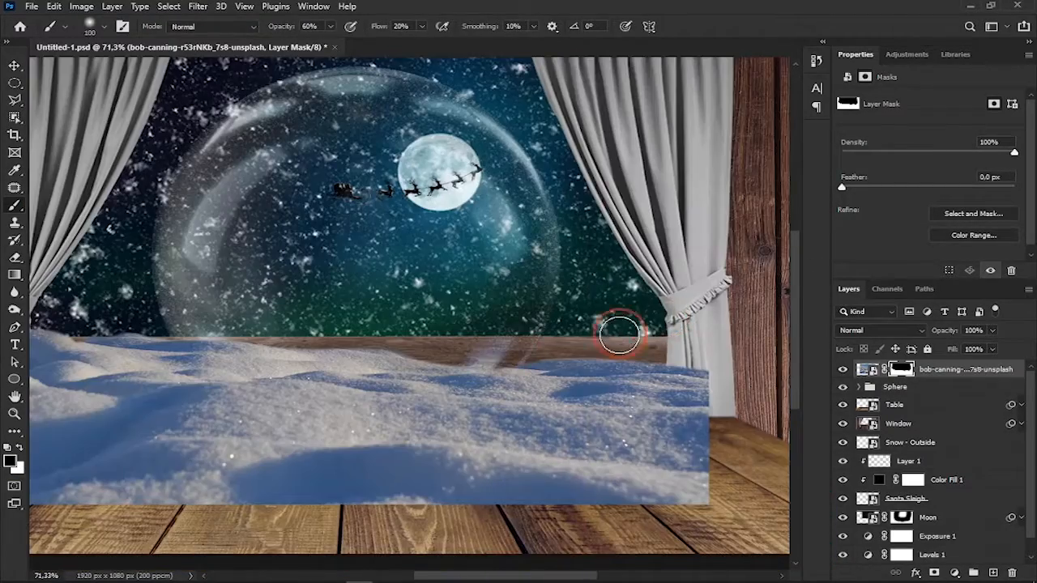
pyautogui.scroll(-2, 620, 334)
# - Scale the masked snow to 77.35% over the sphere's lower half and convert the layer to a smart object
pyautogui.hotkey('ctrl', 't')
pyautogui.moveTo(696, 143); pyautogui.dragTo(607, 189)
pyautogui.moveTo(527, 386); pyautogui.dragTo(527, 393)
pyautogui.moveTo(596, 216); pyautogui.dragTo(626, 198)
pyautogui.moveTo(511, 399); pyautogui.dragTo(525, 365)
pyautogui.click(525, 372)
pyautogui.rightClick(443, 301)
pyautogui.click(468, 137)
pyautogui.click(518, 233)
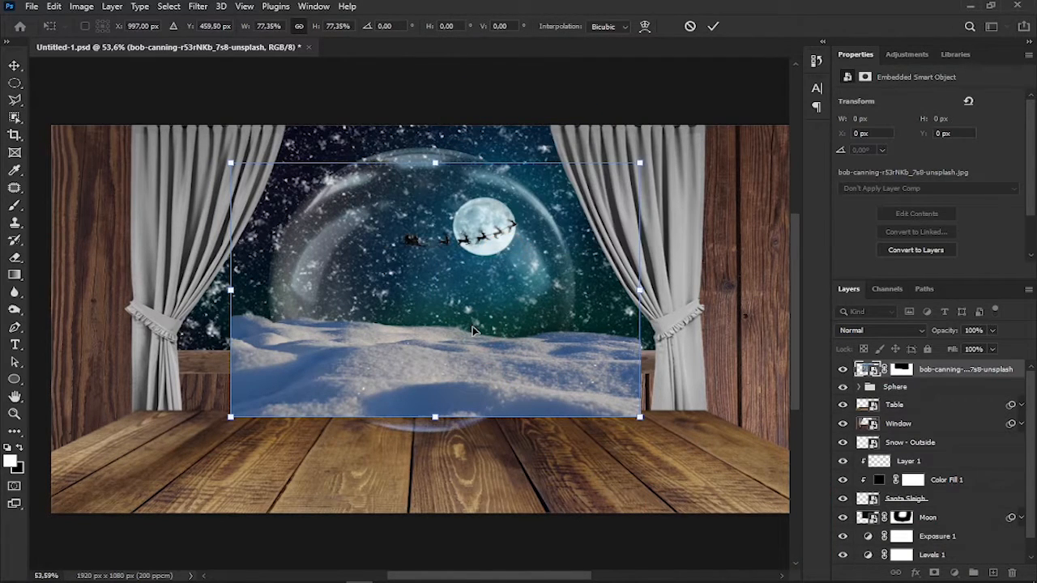
pyautogui.click(713, 27)
pyautogui.rightClick(938, 376)
pyautogui.click(802, 129)
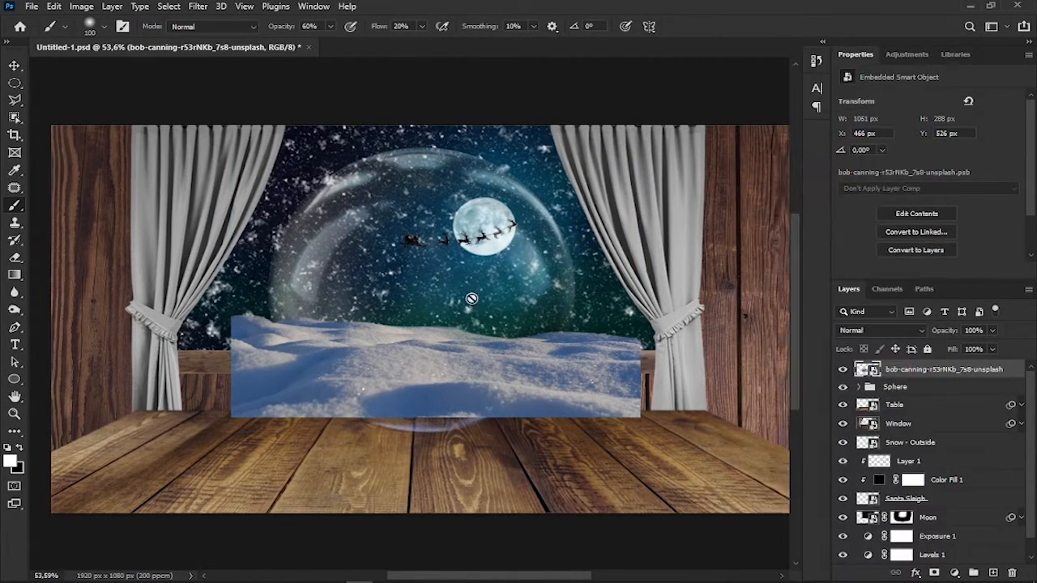
# - Warp the snow layer so its lower edge bulges down to the sphere's bottom and its outer corners move up and inward
pyautogui.hotkey('ctrl', 't')
pyautogui.rightClick(516, 309)
pyautogui.click(540, 451)
pyautogui.moveTo(362, 418); pyautogui.dragTo(363, 430)
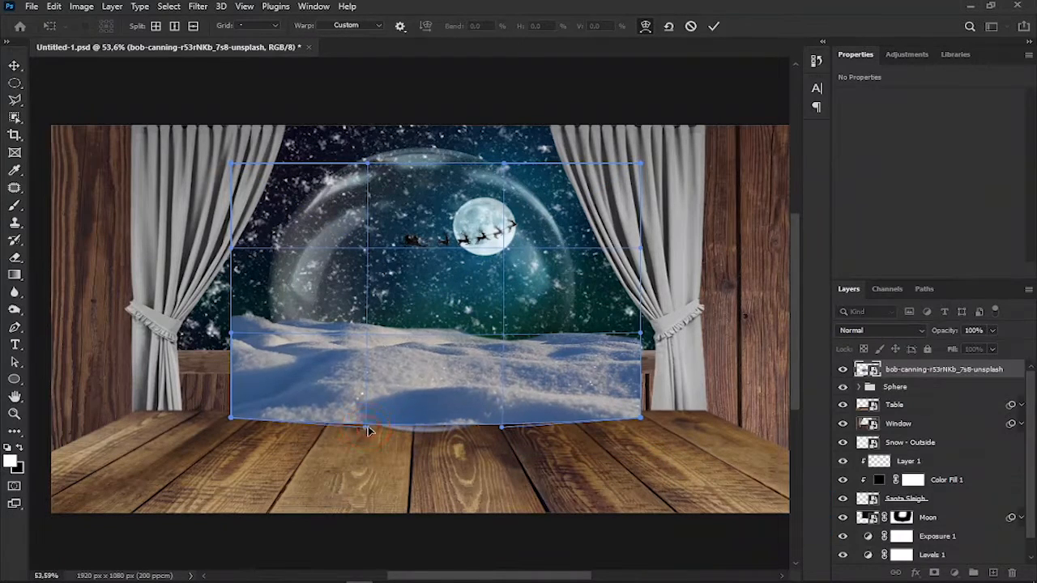
pyautogui.click(433, 332)
pyautogui.moveTo(435, 425); pyautogui.dragTo(439, 432)
pyautogui.moveTo(641, 418); pyautogui.dragTo(640, 409)
pyautogui.moveTo(231, 418); pyautogui.dragTo(235, 406)
pyautogui.moveTo(436, 162); pyautogui.dragTo(438, 160)
pyautogui.moveTo(641, 163); pyautogui.dragTo(634, 160)
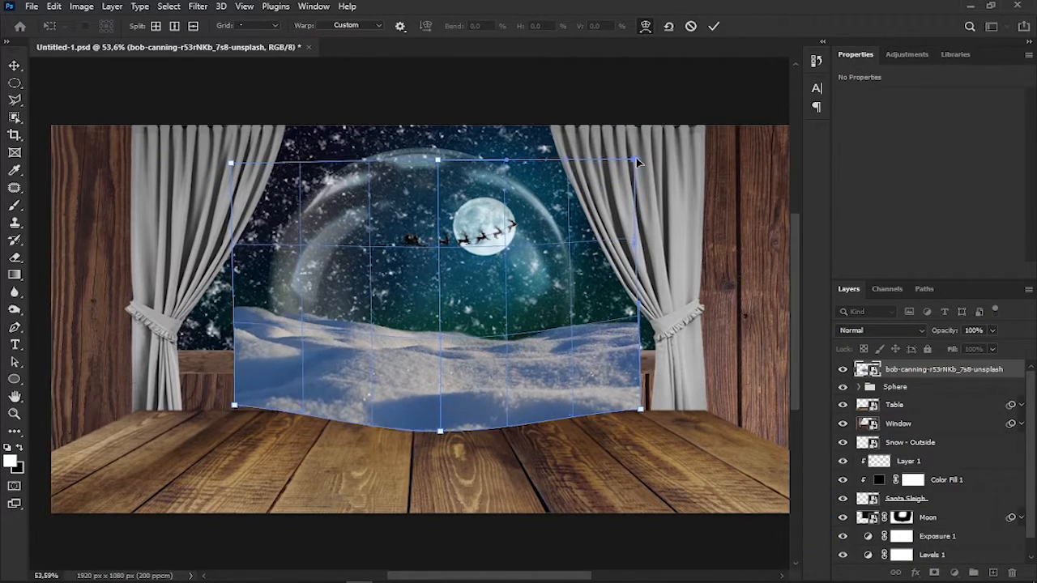
pyautogui.moveTo(232, 163); pyautogui.dragTo(247, 158)
pyautogui.press('Return')
# - Show only the Sphere group and stamp the visible sphere onto a new layer above it
pyautogui.keyDown('alt'); pyautogui.click(843, 386); pyautogui.keyUp('alt')
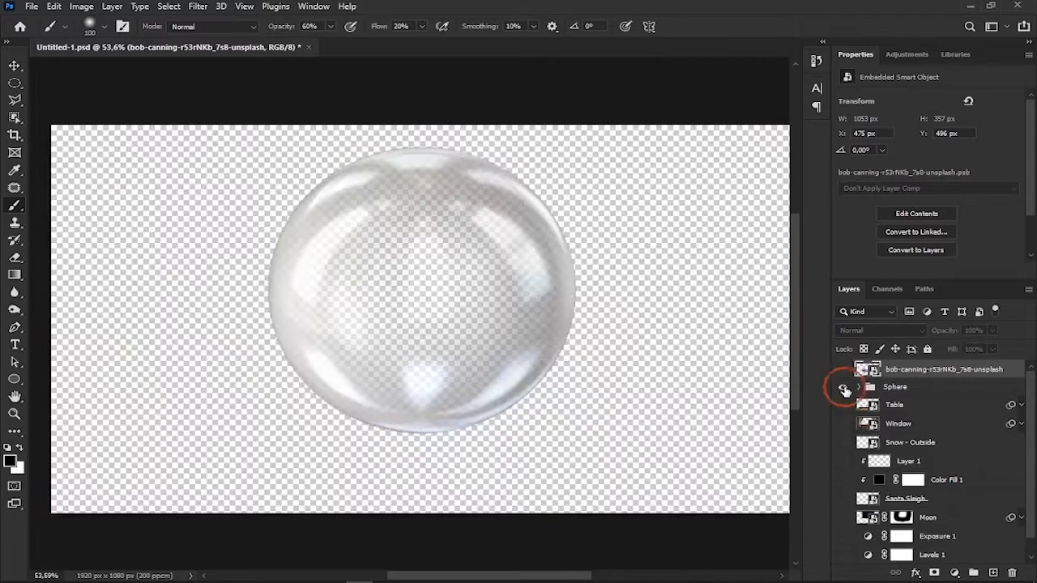
pyautogui.click(894, 389)
pyautogui.hotkey('ctrl', 'alt', 'shift', 'e')
# - Clip a black solid color fill to the stamped sphere layer and merge the two layers
pyautogui.click(955, 572)
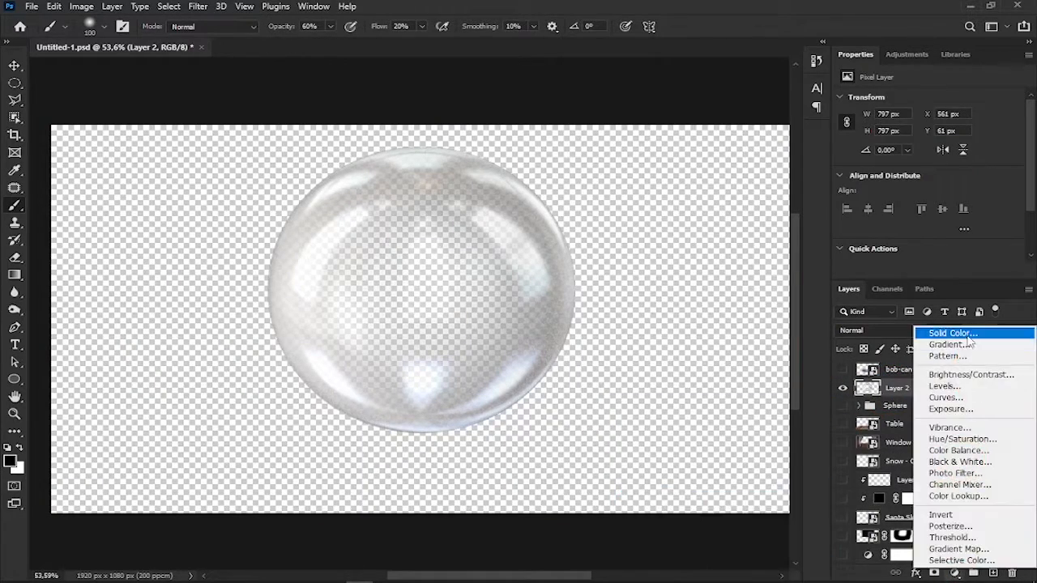
pyautogui.click(936, 331)
pyautogui.click(894, 165)
pyautogui.keyDown('alt'); pyautogui.click(937, 397); pyautogui.keyUp('alt')
pyautogui.click(931, 405)
pyautogui.keyDown('ctrl'); pyautogui.click(932, 390); pyautogui.keyUp('ctrl')
pyautogui.rightClick(933, 389)
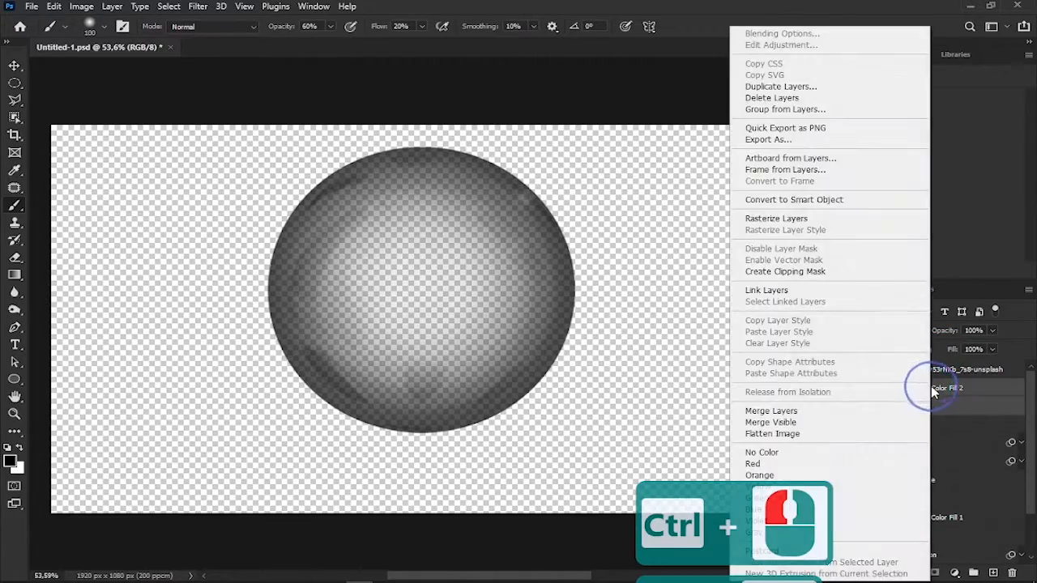
pyautogui.click(770, 410)
# - Darken the sphere's centre with repeated dabs of an enlarged soft black brush at 100% opacity and flow
pyautogui.moveTo(282, 26); pyautogui.dragTo(356, 29)
pyautogui.moveTo(379, 27); pyautogui.dragTo(476, 34)
pyautogui.press(']')
pyautogui.press(']')
pyautogui.press(']')
pyautogui.press(']')
pyautogui.press(']')
pyautogui.press(']')
pyautogui.press(']')
pyautogui.press(']')
pyautogui.press(']')
pyautogui.click(416, 287)
pyautogui.click(416, 287)
pyautogui.click(416, 287)
# - Fill the sphere's interior with solid black using hard brush dabs at 500 px and 700 px
pyautogui.click(105, 27)
pyautogui.moveTo(87, 88); pyautogui.dragTo(199, 162)
pyautogui.click(400, 36)
pyautogui.press('[')
pyautogui.press('[')
pyautogui.press('[')
pyautogui.press('[')
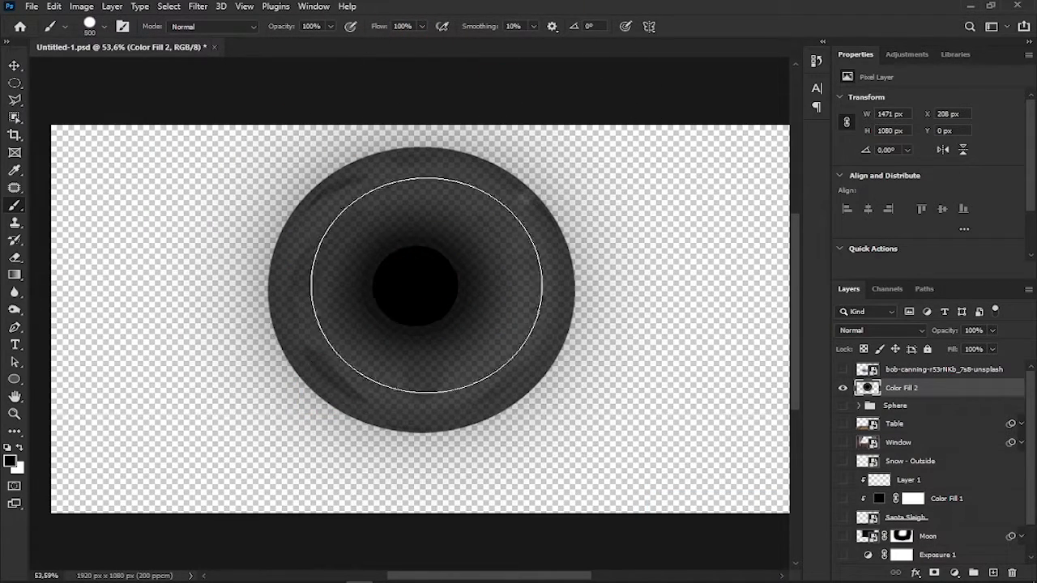
pyautogui.click(420, 284)
pyautogui.press(']')
pyautogui.press(']')
pyautogui.click(417, 286)
# - Preview the filled sphere layer's outline as a selection, clear it, and rename the layer Sphere selection
pyautogui.keyDown('ctrl'); pyautogui.click(868, 391); pyautogui.keyUp('ctrl')
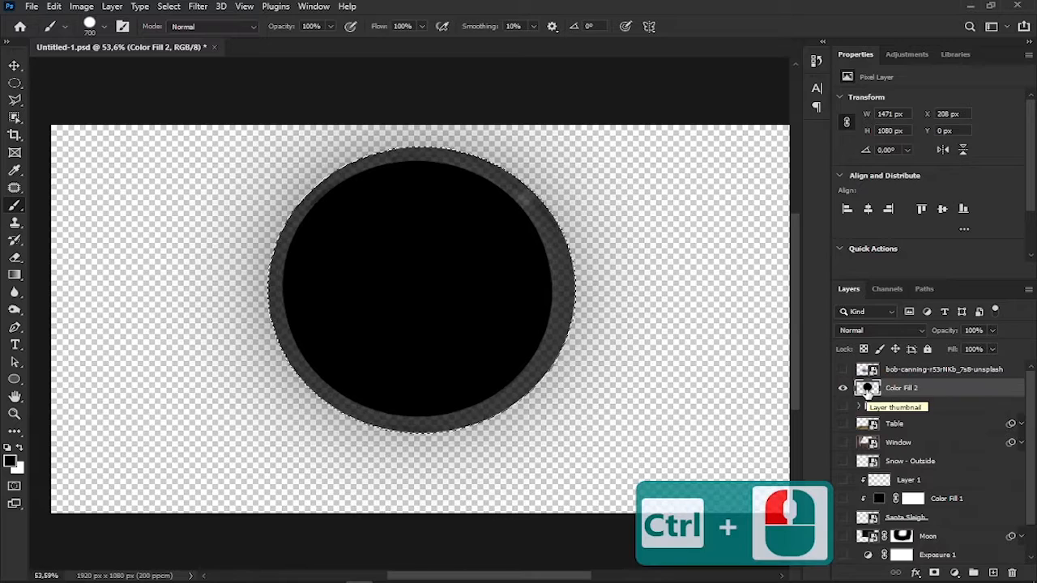
pyautogui.hotkey('ctrl', 'd')
pyautogui.write('Sphere selection')
pyautogui.press('Return')
# - Load the Sphere selection layer as a selection and save it under the name sphere-selection
pyautogui.keyDown('ctrl'); pyautogui.click(868, 389); pyautogui.keyUp('ctrl')
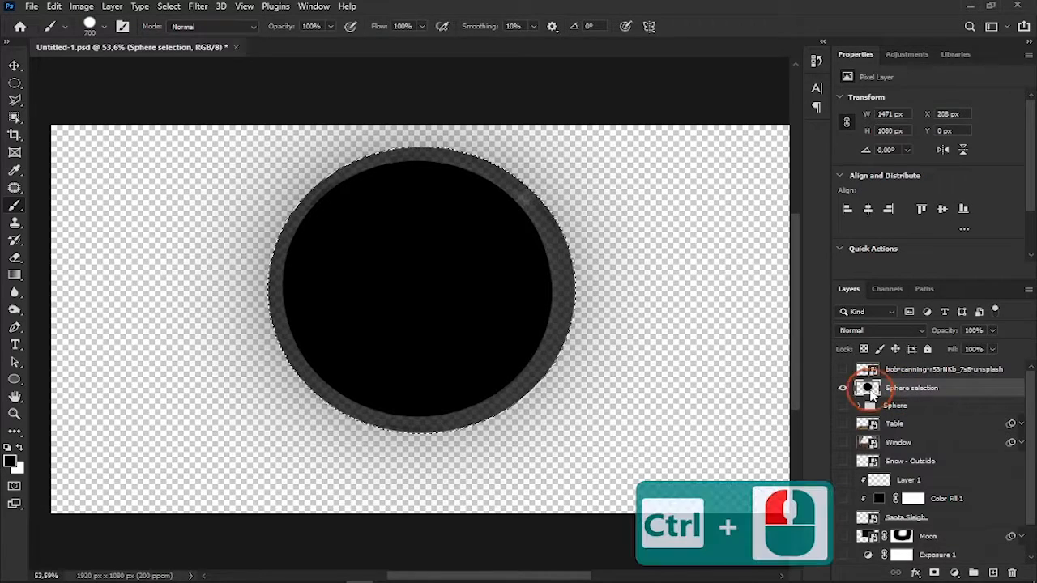
pyautogui.click(15, 67)
pyautogui.click(169, 6)
pyautogui.click(195, 316)
pyautogui.write('sphere-selection')
pyautogui.click(629, 146)
# - Hide the Sphere selection layer, show all other layers, and mask the snow layer with the active sphere selection
pyautogui.click(843, 389)
pyautogui.click(843, 406)
pyautogui.click(843, 370)
pyautogui.moveTo(843, 424); pyautogui.dragTo(843, 555)
pyautogui.scroll(2, 898, 496)
pyautogui.click(896, 371)
pyautogui.click(934, 573)
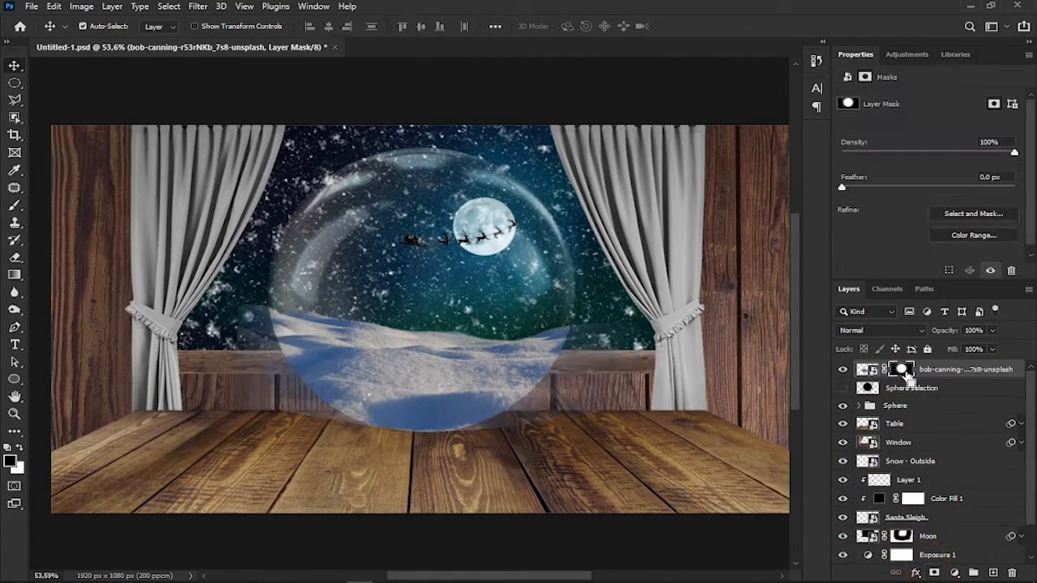
# - Invert the loaded snow mask selection and fill the area outside the sphere with black on the mask
pyautogui.keyDown('ctrl'); pyautogui.click(905, 373); pyautogui.keyUp('ctrl')
pyautogui.click(169, 6)
pyautogui.click(186, 55)
pyautogui.press('b')
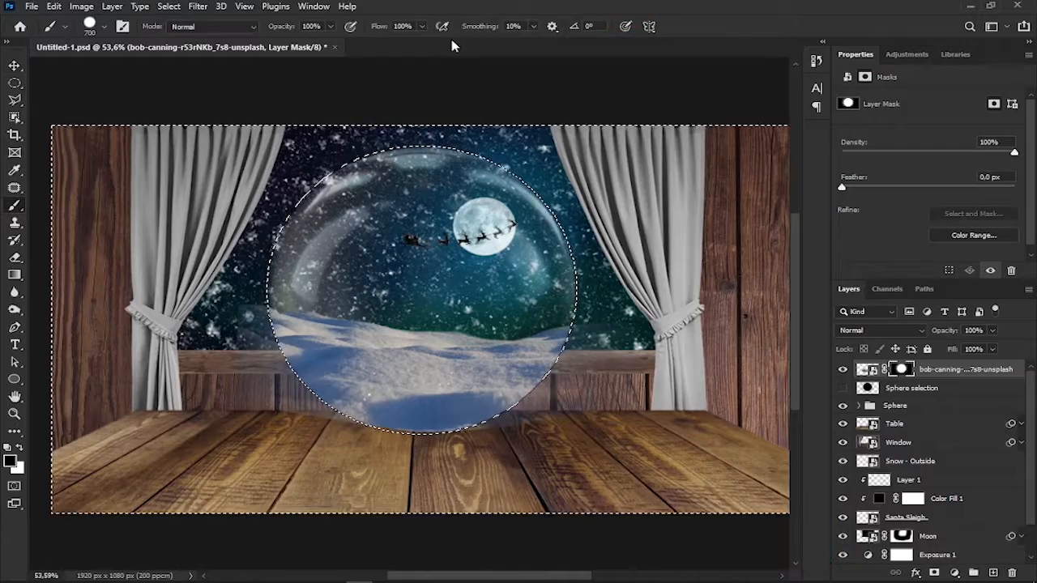
pyautogui.moveTo(489, 33); pyautogui.dragTo(453, 34)
pyautogui.hotkey('alt', 'BackSpace')
pyautogui.hotkey('alt', 'BackSpace')
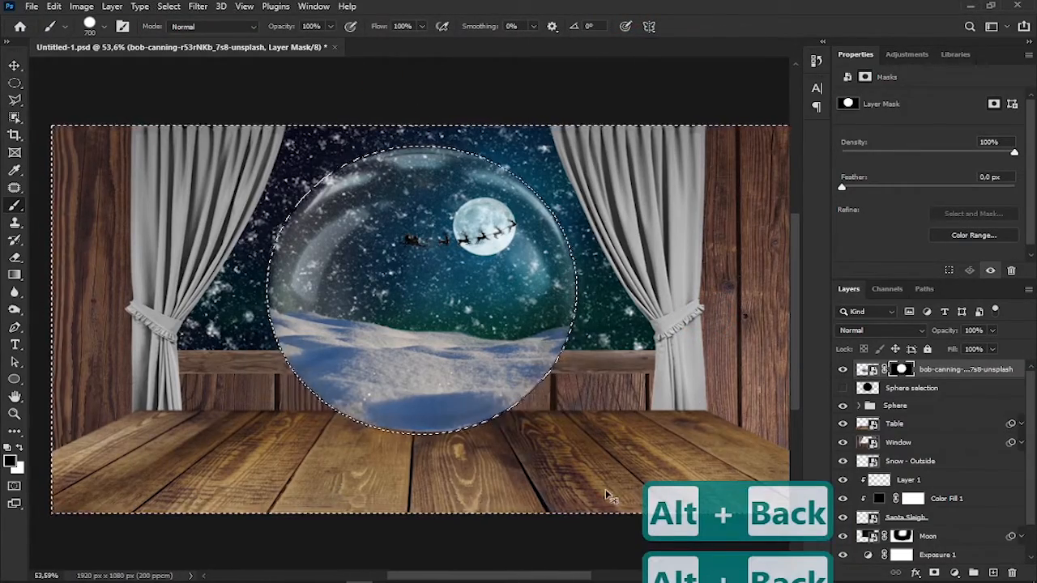
pyautogui.hotkey('ctrl', 'd')
# - Load the snow mask as a selection, fill the sphere area with white on the mask, and deselect
pyautogui.click(843, 371)
pyautogui.click(843, 370)
pyautogui.scroll(2, 422, 325)
pyautogui.press('v')
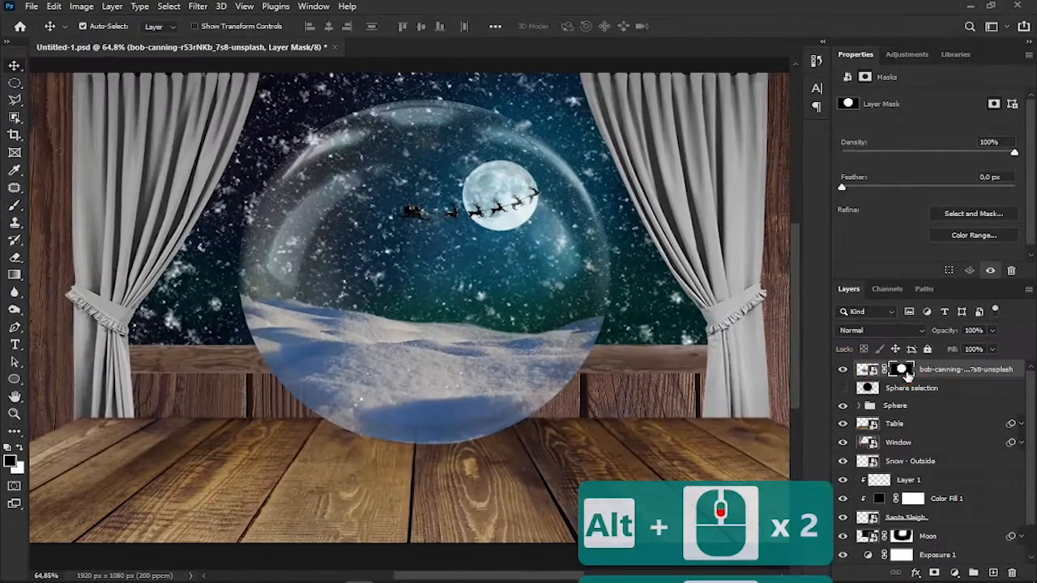
pyautogui.keyDown('ctrl'); pyautogui.click(906, 371); pyautogui.keyUp('ctrl')
pyautogui.hotkey('alt', 'BackSpace')
pyautogui.hotkey('alt', 'BackSpace')
pyautogui.hotkey('ctrl', 'd')
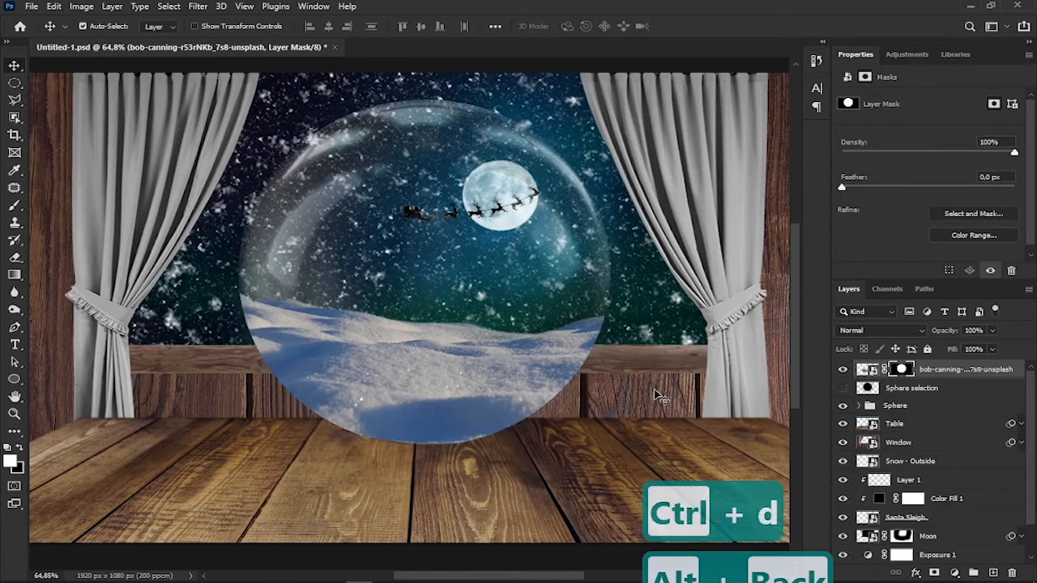
# - Duplicate the masked snow layer and convert the copy to a smart object with its mask applied
pyautogui.hotkey('ctrl', '0')
pyautogui.click(941, 377)
pyautogui.rightClick(941, 377)
pyautogui.hotkey('ctrl', 'j')
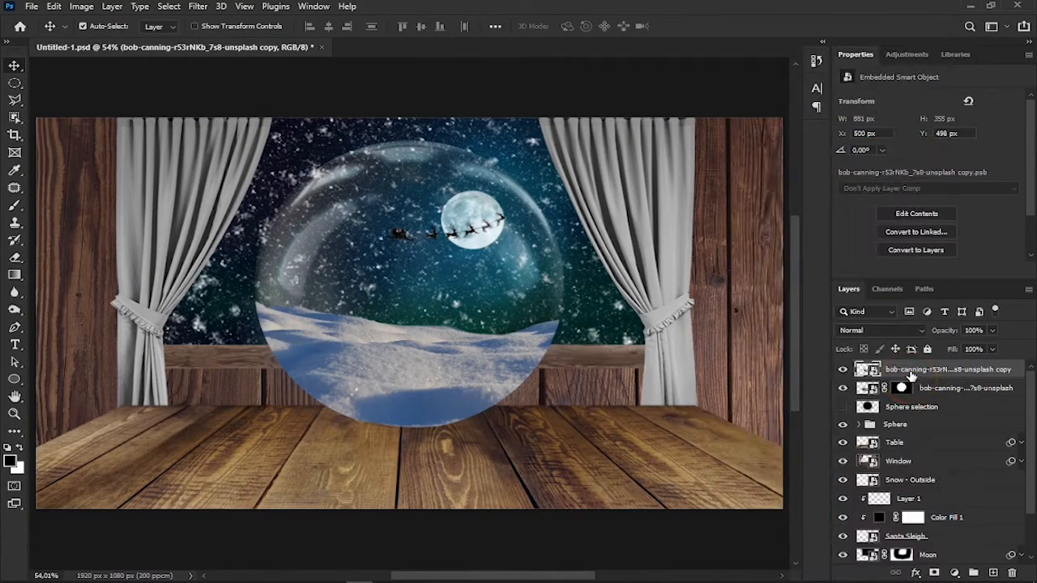
# - Rasterize the snow copy and clone its blue shadow tones along the bottom edge of the globe's snow
pyautogui.keyDown('alt'); pyautogui.click(425, 403); pyautogui.keyUp('alt')
pyautogui.keyDown('alt'); pyautogui.click(418, 413); pyautogui.keyUp('alt')
pyautogui.keyDown('alt'); pyautogui.click(458, 414); pyautogui.keyUp('alt')
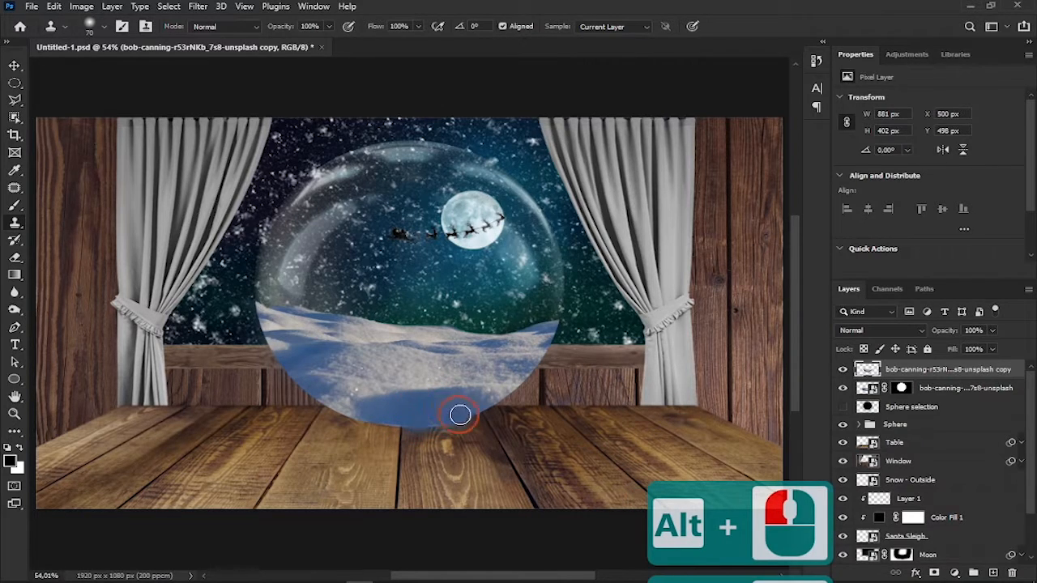
pyautogui.keyDown('alt'); pyautogui.click(408, 391); pyautogui.keyUp('alt')
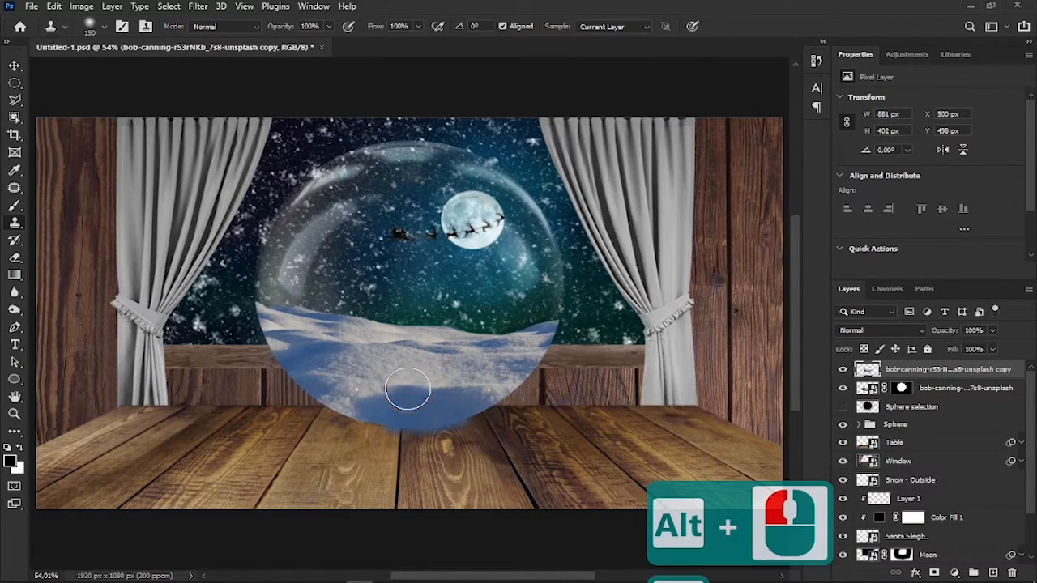
# - Extend the blue shadow across the snow's lower left area with a 150 px Clone Stamp
pyautogui.hotkey('alt', 'shift', '.')
pyautogui.hotkey('alt', 'shift', '.')
pyautogui.hotkey('alt', 'shift', '.')
pyautogui.hotkey('alt', 'shift', '.')
pyautogui.hotkey('alt', 'shift', '.')
pyautogui.hotkey('alt', 'shift', '.')
pyautogui.keyDown('alt'); pyautogui.click(360, 379); pyautogui.keyUp('alt')
pyautogui.hotkey('alt', 'shift', '.')
pyautogui.hotkey('alt', 'shift', '.')
pyautogui.hotkey('alt', 'shift', '.')
pyautogui.hotkey('alt', 'shift', '.')
pyautogui.hotkey('alt', 'shift', '.')
pyautogui.hotkey('alt', 'shift', '.')
pyautogui.hotkey('alt', 'shift', '.')
pyautogui.keyDown('alt'); pyautogui.click(413, 419); pyautogui.keyUp('alt')
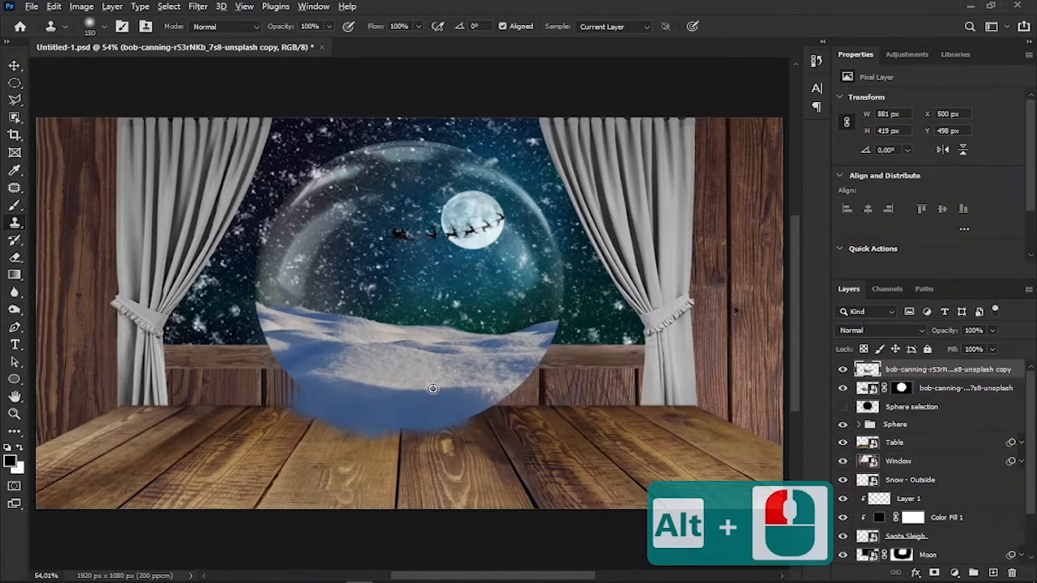
# - Clone snow along the boundary between lit and shaded snow to shape a smooth curved edge toward the left
pyautogui.keyDown('alt'); pyautogui.click(433, 389); pyautogui.keyUp('alt')
pyautogui.moveTo(344, 370); pyautogui.dragTo(316, 372)
pyautogui.hotkey('alt', 'shift', '.')
pyautogui.hotkey('alt', 'shift', '.')
pyautogui.hotkey('alt', 'shift', '.')
pyautogui.hotkey('alt', 'shift', '.')
pyautogui.hotkey('alt', 'shift', '.')
pyautogui.hotkey('alt', 'shift', '.')
pyautogui.hotkey('alt', 'shift', '.')
pyautogui.hotkey('alt', 'shift', '.')
pyautogui.hotkey('alt', 'shift', '.')
pyautogui.hotkey('alt', 'shift', '.')
pyautogui.hotkey('alt', 'shift', '.')
pyautogui.hotkey('alt', 'shift', '.')
pyautogui.hotkey('alt', 'shift', '.')
pyautogui.hotkey('alt', 'shift', '.')
pyautogui.hotkey('alt', 'shift', '.')
pyautogui.hotkey('alt', 'shift', '.')
pyautogui.hotkey('alt', 'shift', '.')
pyautogui.hotkey('alt', 'shift', '.')
pyautogui.hotkey('alt', 'shift', '.')
pyautogui.hotkey('alt', 'shift', '.')
# - Continue the curved blue shadow toward the lower right edge of the globe's snow with the Clone Stamp
pyautogui.keyDown('alt'); pyautogui.click(430, 391); pyautogui.keyUp('alt')
pyautogui.hotkey('alt', 'shift', ',')
pyautogui.hotkey('alt', 'shift', ',')
pyautogui.hotkey('alt', 'shift', ',')
pyautogui.hotkey('alt', 'shift', ',')
pyautogui.hotkey('alt', 'shift', ',')
pyautogui.hotkey('alt', 'shift', ',')
pyautogui.hotkey('alt', 'shift', ',')
pyautogui.hotkey('alt', 'shift', ',')
pyautogui.hotkey('alt', 'shift', ',')
pyautogui.hotkey('alt', 'shift', ',')
pyautogui.hotkey('alt', 'shift', ',')
pyautogui.hotkey('alt', 'shift', ',')
pyautogui.hotkey('alt', 'shift', ',')
pyautogui.hotkey('alt', 'shift', ',')
pyautogui.hotkey('alt', 'shift', ',')
pyautogui.hotkey('alt', 'shift', ',')
pyautogui.hotkey('alt', 'shift', ',')
pyautogui.hotkey('alt', 'shift', ',')
pyautogui.hotkey('alt', 'shift', ',')
pyautogui.hotkey('alt', 'shift', ',')
pyautogui.hotkey('alt', 'shift', ',')
pyautogui.click(481, 390)
pyautogui.keyDown('alt'); pyautogui.click(435, 381); pyautogui.keyUp('alt')
pyautogui.hotkey('alt', 'shift', ',')
pyautogui.hotkey('alt', 'shift', ',')
pyautogui.hotkey('alt', 'shift', ',')
pyautogui.hotkey('alt', 'shift', ',')
pyautogui.hotkey('alt', 'shift', ',')
pyautogui.hotkey('alt', 'shift', ',')
pyautogui.hotkey('alt', 'shift', ',')
pyautogui.hotkey('alt', 'shift', ',')
pyautogui.hotkey('alt', 'shift', ',')
pyautogui.hotkey('alt', 'shift', ',')
pyautogui.hotkey('alt', 'shift', ',')
pyautogui.hotkey('alt', 'shift', ',')
pyautogui.hotkey('alt', 'shift', ',')
pyautogui.hotkey('alt', 'shift', ',')
pyautogui.hotkey('alt', 'shift', ',')
pyautogui.hotkey('alt', 'shift', ',')
pyautogui.hotkey('alt', 'shift', ',')
pyautogui.hotkey('alt', 'shift', ',')
pyautogui.hotkey('alt', 'shift', ',')
pyautogui.hotkey('alt', 'shift', ',')
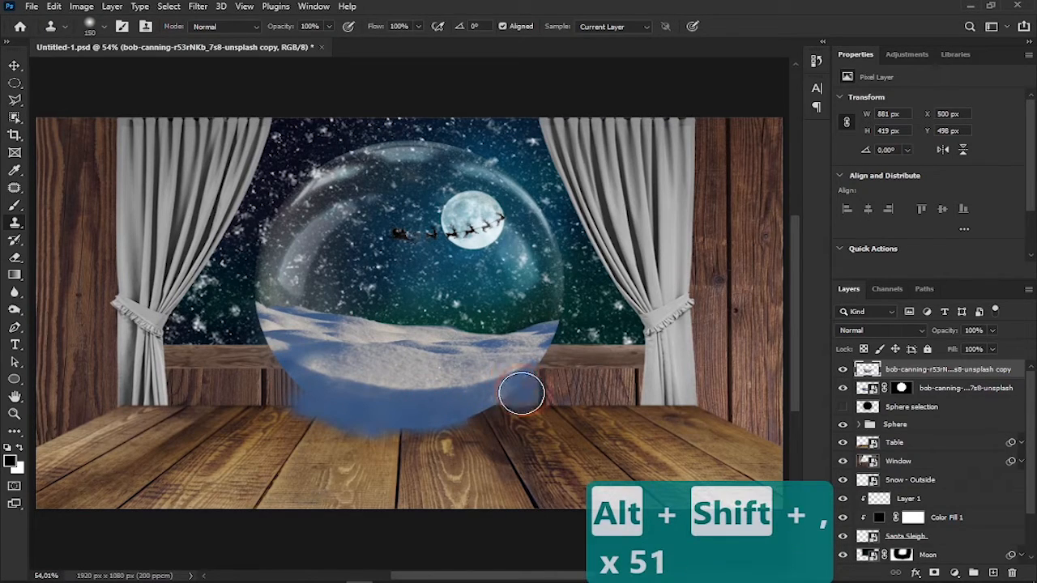
# - Clone the blue shadow up along both outer side edges of the globe's snow
pyautogui.click(272, 337)
pyautogui.keyDown('alt'); pyautogui.click(431, 410); pyautogui.keyUp('alt')
pyautogui.keyDown('alt'); pyautogui.click(294, 391); pyautogui.keyUp('alt')
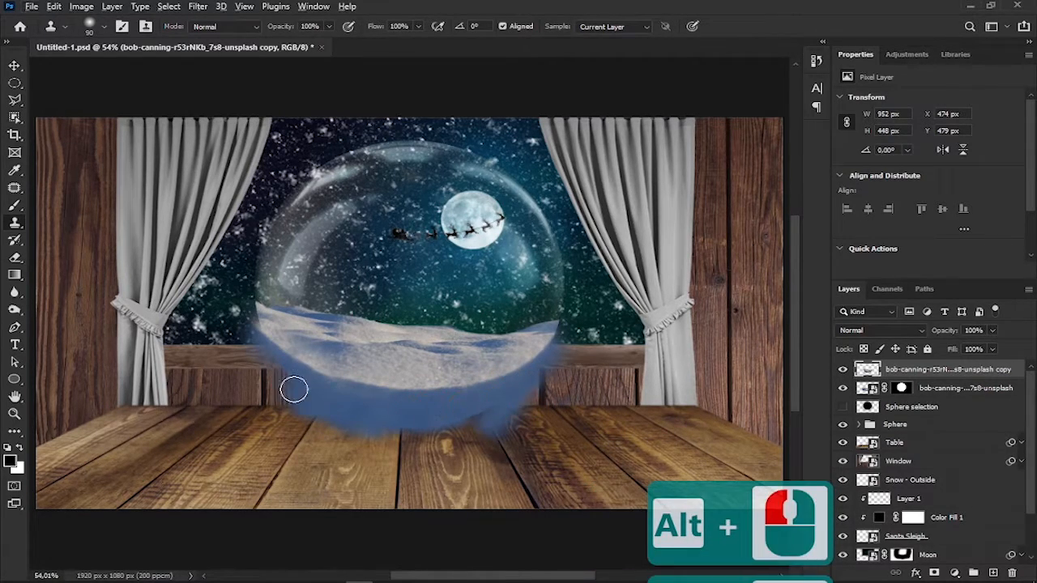
# - Copy the round mask from the original snow layer to the retouched copy and toggle the copy's visibility to compare
pyautogui.moveTo(907, 389); pyautogui.dragTo(907, 370)
pyautogui.click(843, 369)
pyautogui.click(843, 369)
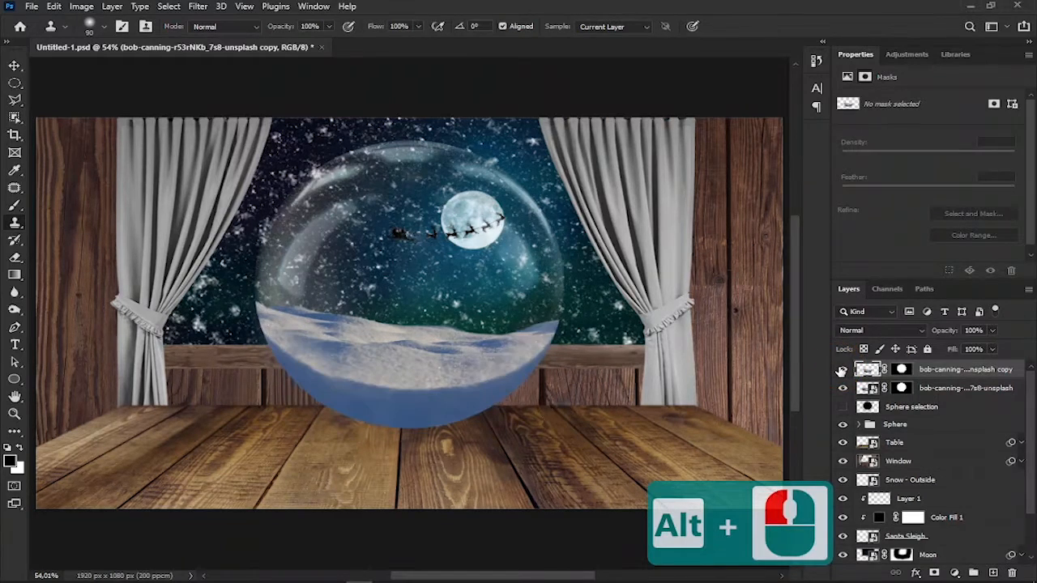
# - Refine the blue shadow band on the masked snow copy's image with more Clone Stamp touches
pyautogui.click(867, 369)
pyautogui.keyDown('alt'); pyautogui.click(423, 410); pyautogui.keyUp('alt')
pyautogui.click(318, 387)
pyautogui.keyDown('alt'); pyautogui.click(449, 408); pyautogui.keyUp('alt')
# - On a new layer clipped to the snow copy, paint soft black shading along the snow's lower edge and blend it as Soft Light
pyautogui.click(993, 573)
pyautogui.keyDown('alt'); pyautogui.click(952, 378); pyautogui.keyUp('alt')
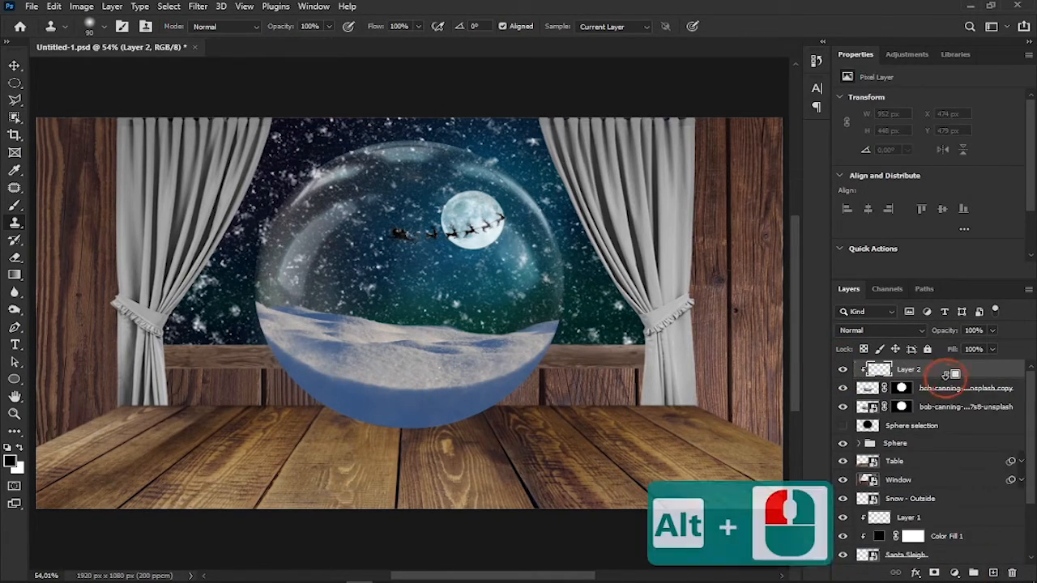
pyautogui.scroll(2, 486, 440)
pyautogui.click(15, 206)
pyautogui.click(102, 26)
pyautogui.click(31, 150)
pyautogui.click(376, 31)
pyautogui.click(10, 461)
pyautogui.click(883, 154)
pyautogui.click(382, 463)
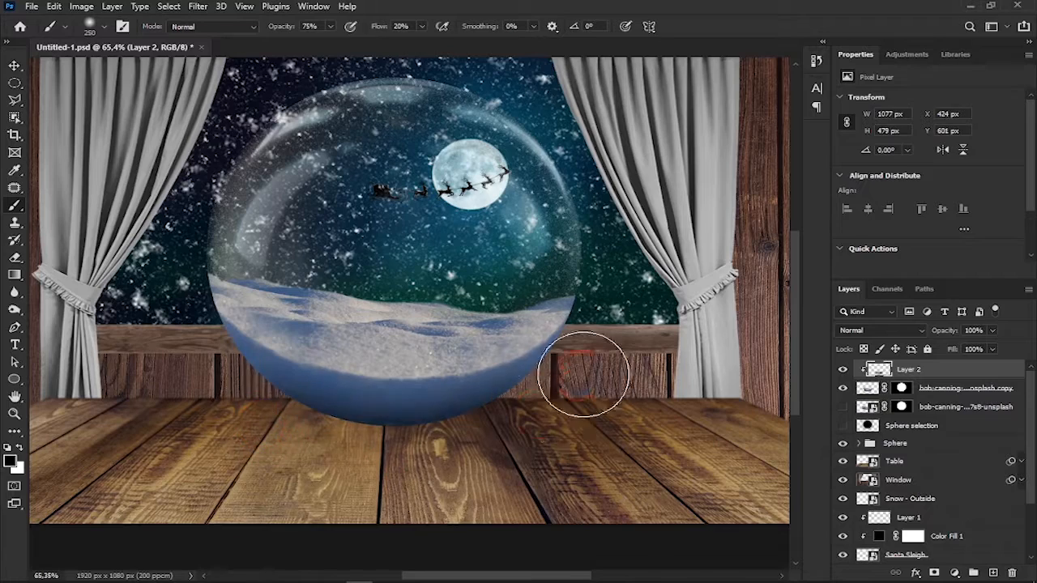
pyautogui.click(882, 330)
pyautogui.click(850, 385)
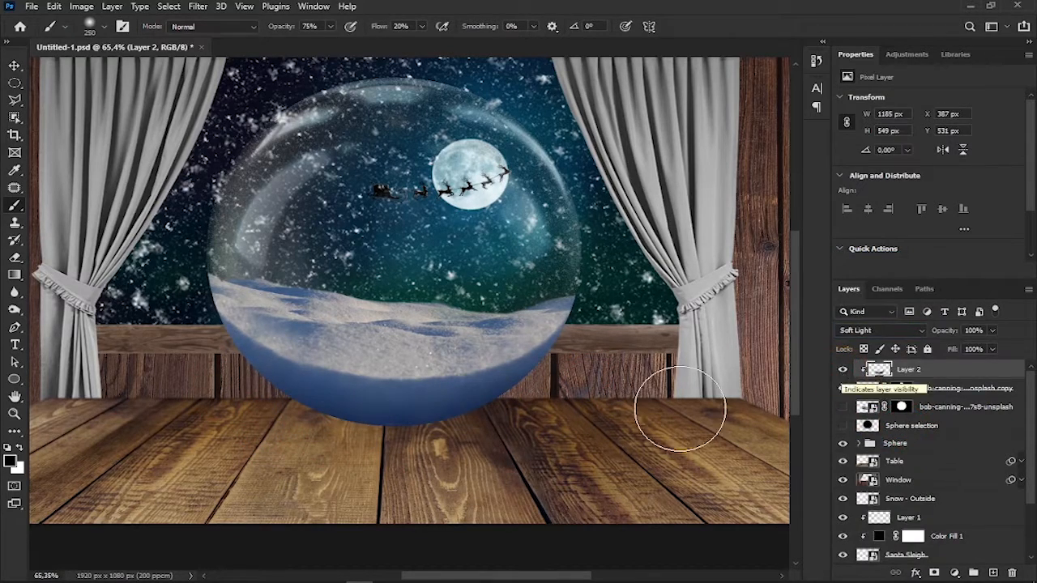
# - Shift the right curtain slightly outward inside the Window smart object, and save and close it
pyautogui.keyDown('alt'); pyautogui.scroll(-2, 584, 415); pyautogui.keyUp('alt')
pyautogui.doubleClick(867, 480)
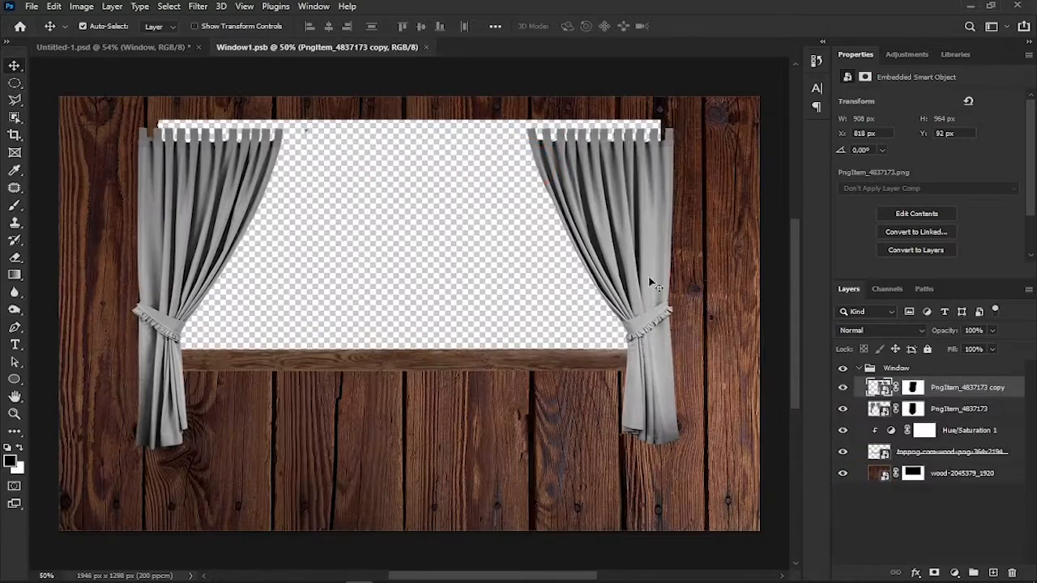
pyautogui.hotkey('ctrl', 's')
pyautogui.click(471, 47)
# - Scale the snowy tree down, stand it on the globe's left snow hill, and put its layer beneath the snow copy
pyautogui.click(463, 364)
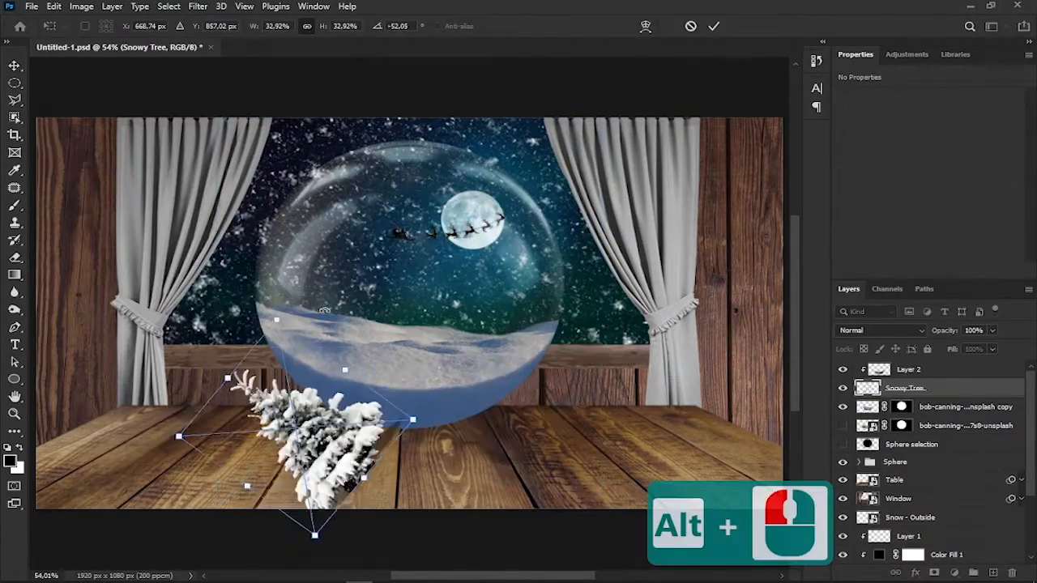
pyautogui.keyDown('alt'); pyautogui.moveTo(312, 527); pyautogui.dragTo(300, 315); pyautogui.keyUp('alt')
pyautogui.click(713, 26)
pyautogui.moveTo(891, 389); pyautogui.dragTo(918, 417)
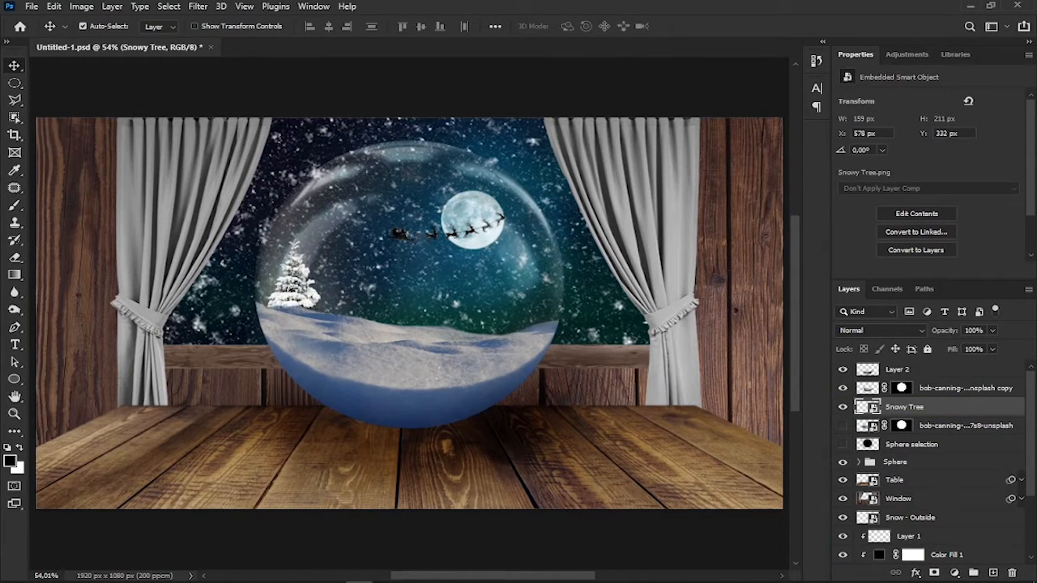
# - Duplicate the snowy tree, flip the copy horizontally, and place it smaller near the middle of the snow
pyautogui.hotkey('ctrl', 'h')
pyautogui.hotkey('ctrl', 'j')
pyautogui.hotkey('ctrl', 't')
pyautogui.rightClick(310, 290)
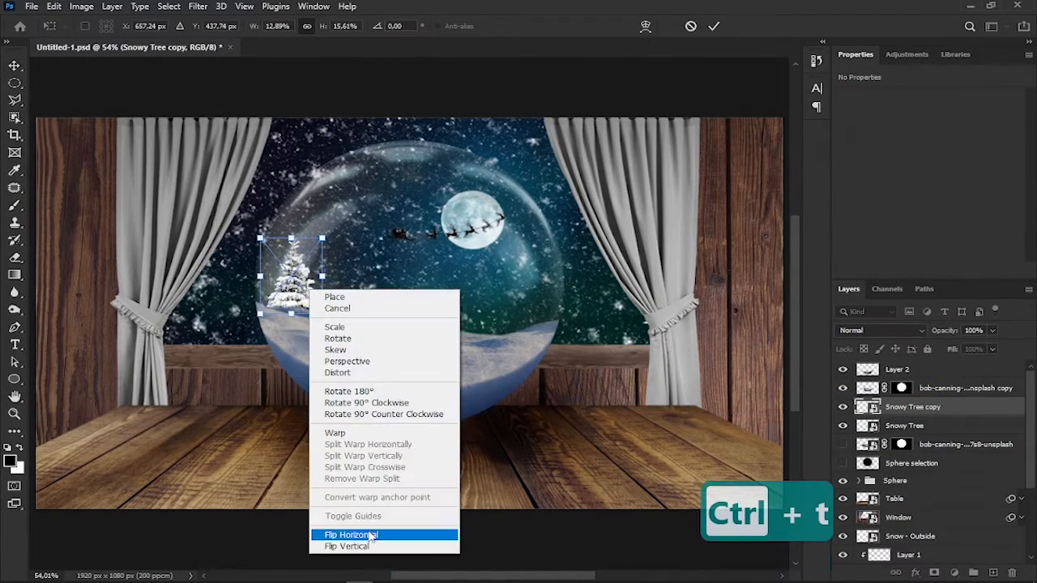
pyautogui.click(370, 536)
pyautogui.moveTo(303, 300); pyautogui.dragTo(435, 323)
pyautogui.moveTo(452, 275); pyautogui.dragTo(450, 277)
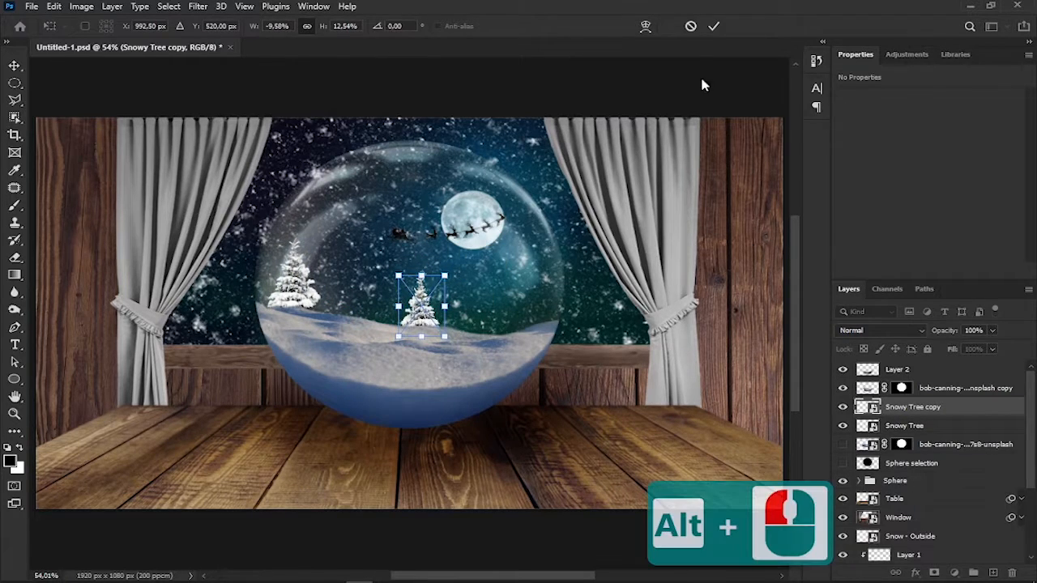
pyautogui.click(714, 26)
# - Rename the copied tree layer as Snowy Tree 2
pyautogui.doubleClick(911, 409)
pyautogui.moveTo(924, 409); pyautogui.dragTo(956, 413)
pyautogui.write('2')
pyautogui.press('Return')
# - Duplicate Snowy Tree 2 as Snowy Tree 3 and place it larger to the right of the middle tree
pyautogui.hotkey('ctrl', 'j')
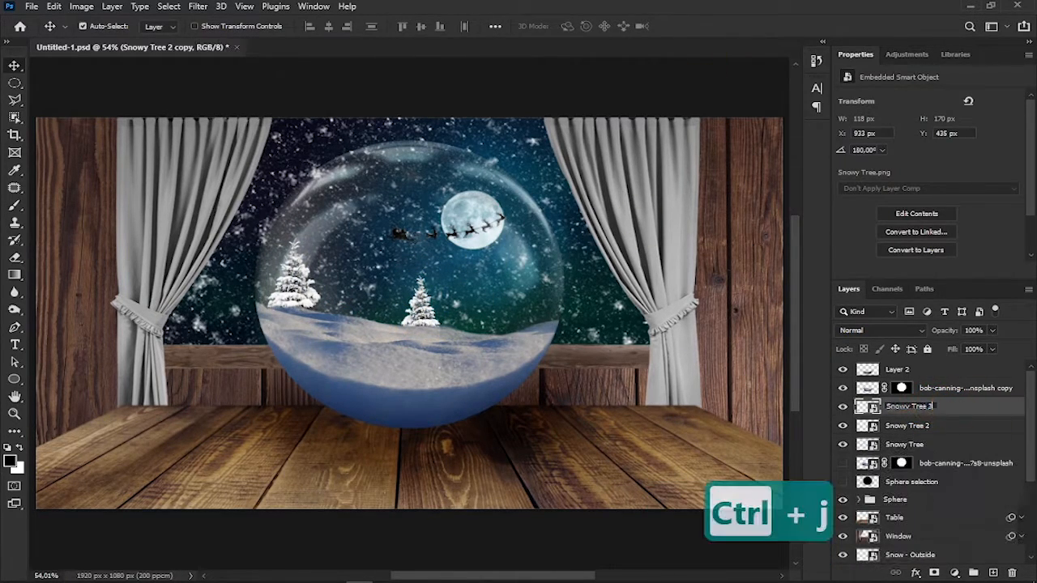
pyautogui.write('3')
pyautogui.press('Return')
pyautogui.hotkey('ctrl', 't')
pyautogui.moveTo(423, 310); pyautogui.dragTo(480, 314)
pyautogui.moveTo(502, 276); pyautogui.dragTo(510, 254)
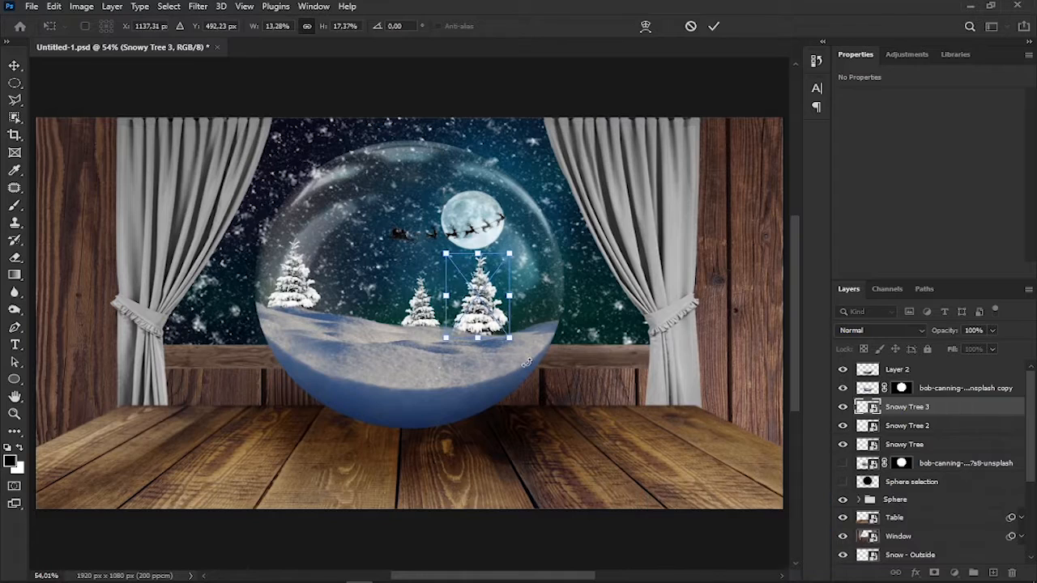
pyautogui.click(713, 26)
# - Group the three snowy tree layers and name the group Trees
pyautogui.keyDown('shift'); pyautogui.click(904, 444); pyautogui.keyUp('shift')
pyautogui.hotkey('ctrl', 'g')
pyautogui.doubleClick(898, 405)
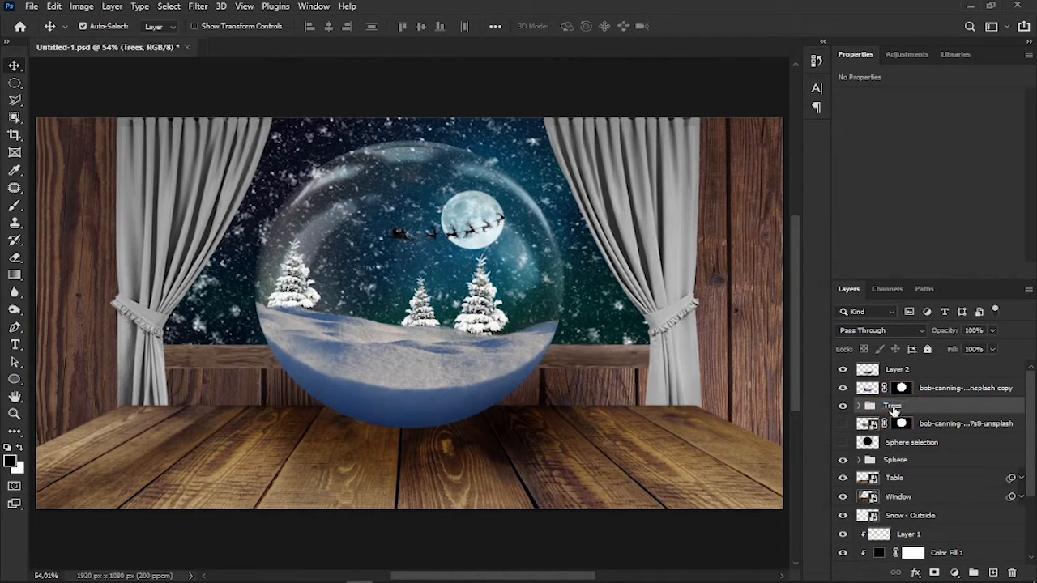
# - Add a Hue/Saturation adjustment above the tree layers inside the Trees group with Saturation at -35
pyautogui.click(858, 406)
pyautogui.click(928, 424)
pyautogui.click(954, 573)
pyautogui.click(954, 370)
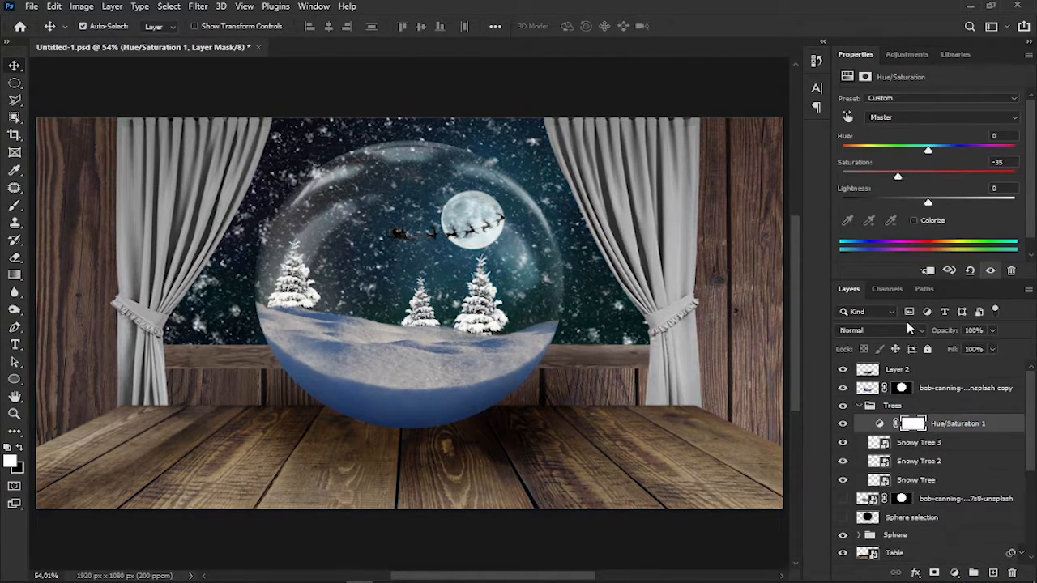
# - Limit the adjustment to the trees by setting the Trees group's blend mode to Normal, and set Lightness to -39
pyautogui.click(892, 406)
pyautogui.click(864, 330)
pyautogui.click(853, 259)
pyautogui.click(880, 423)
pyautogui.moveTo(928, 202); pyautogui.dragTo(892, 209)
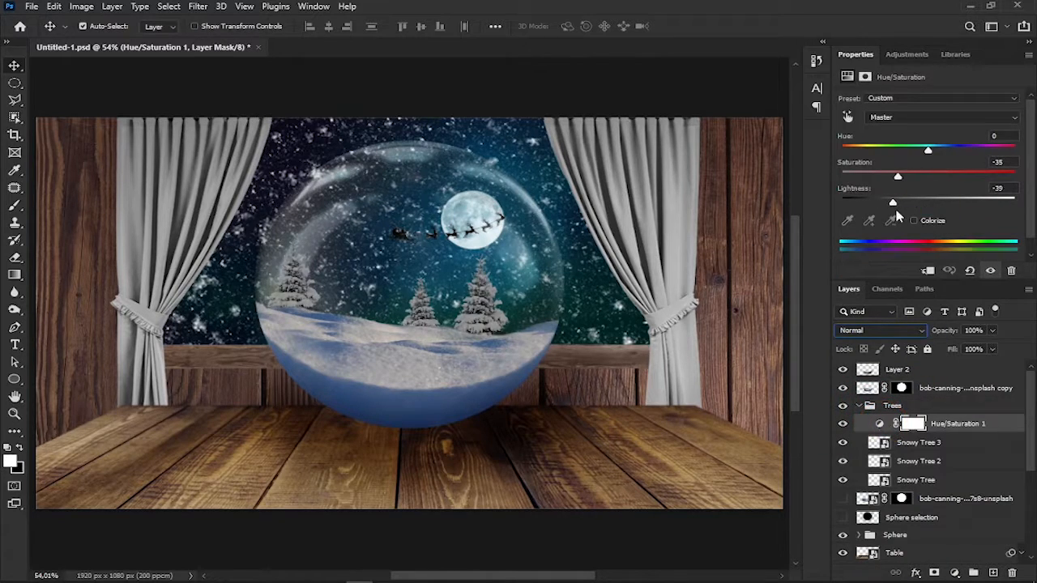
# - Collapse the Trees group and clip Layer 2 to the snow copy layer again
pyautogui.click(859, 407)
pyautogui.keyDown('alt'); pyautogui.click(934, 379); pyautogui.keyUp('alt')
pyautogui.click(868, 389)
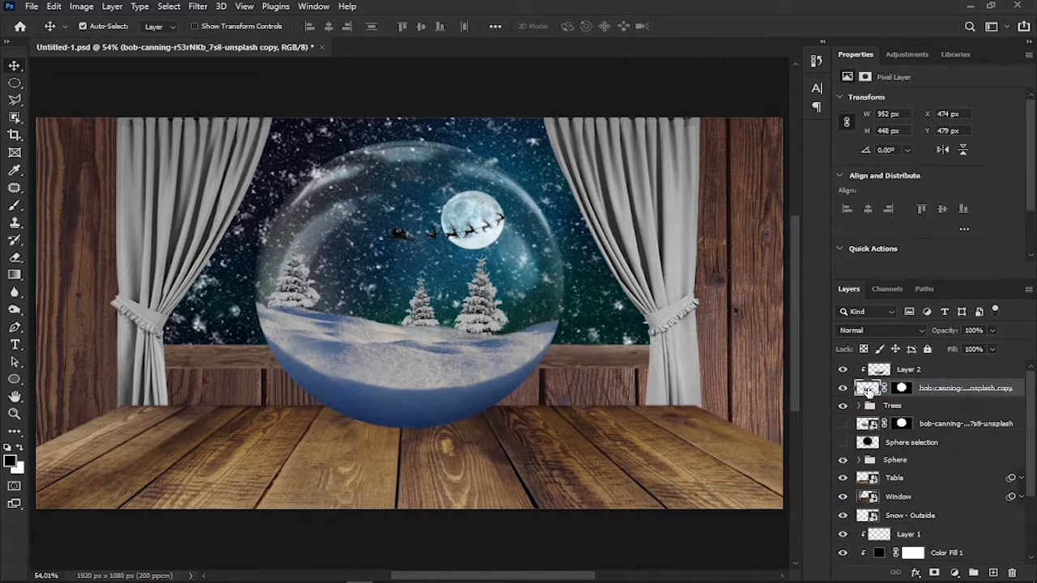
# - Clone snow from the foreground onto the left edge of the snow copy layer inside the globe and compare the result
pyautogui.press(']')
pyautogui.press(']')
pyautogui.keyDown('alt'); pyautogui.click(350, 390); pyautogui.keyUp('alt')
pyautogui.click(263, 323)
pyautogui.click(843, 388)
pyautogui.click(843, 389)
# - Place the snowy house image above the snow copy layer, scaled to 13.48% and standing on the left side of the globe's snow
pyautogui.click(87, 582)
pyautogui.moveTo(614, 461); pyautogui.dragTo(613, 372)
pyautogui.moveTo(484, 442); pyautogui.dragTo(689, 389)
pyautogui.moveTo(570, 118); pyautogui.dragTo(490, 216)
pyautogui.moveTo(413, 324); pyautogui.dragTo(348, 266)
pyautogui.moveTo(427, 158); pyautogui.dragTo(418, 166)
pyautogui.moveTo(348, 283); pyautogui.dragTo(328, 299)
pyautogui.moveTo(396, 180); pyautogui.dragTo(409, 166)
pyautogui.moveTo(349, 283); pyautogui.dragTo(349, 262)
pyautogui.moveTo(407, 144); pyautogui.dragTo(412, 140)
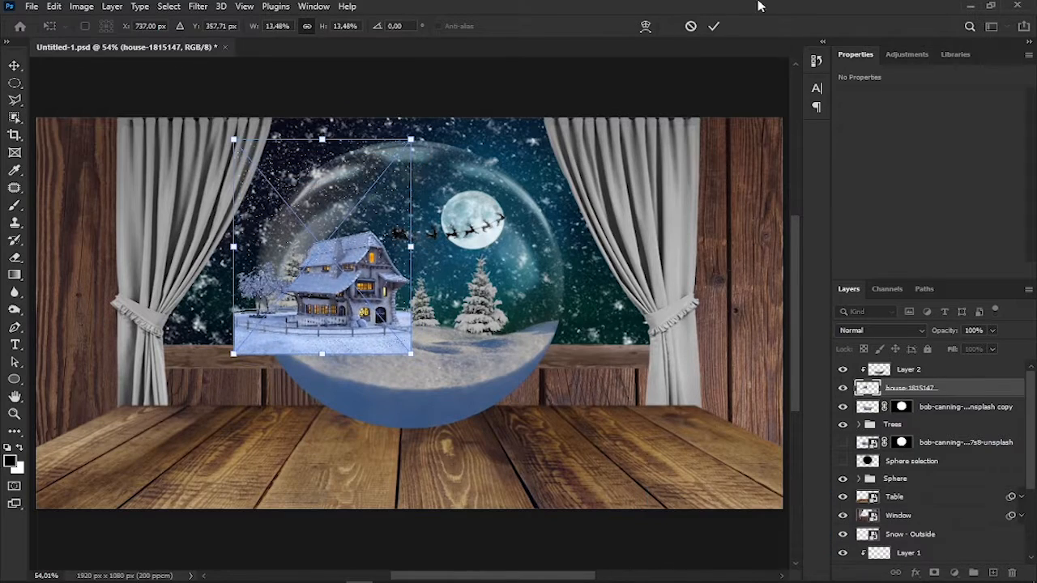
pyautogui.click(713, 27)
# - Add a layer mask to the house layer and set up a 250 px soft brush with 50% flow
pyautogui.click(934, 574)
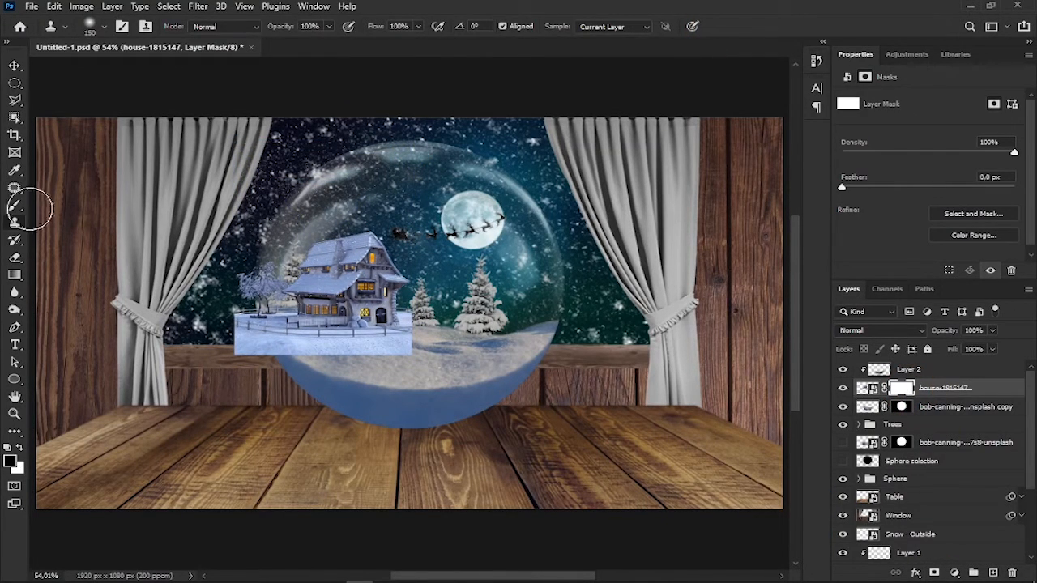
pyautogui.click(15, 206)
pyautogui.click(104, 27)
pyautogui.moveTo(281, 28); pyautogui.dragTo(359, 37)
pyautogui.click(91, 29)
pyautogui.click(32, 151)
pyautogui.click(382, 37)
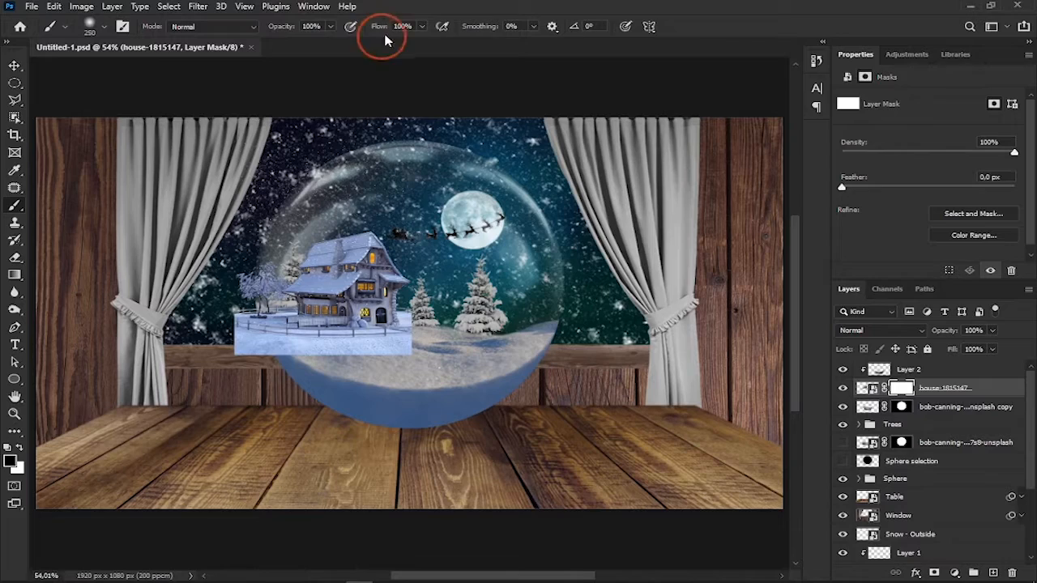
pyautogui.click(405, 31)
pyautogui.write('50')
pyautogui.press('Return')
# - Set the brush flow to 100%, brush over the area above the house roof on its mask, and undo the last strokes
pyautogui.scroll(6, 353, 195)
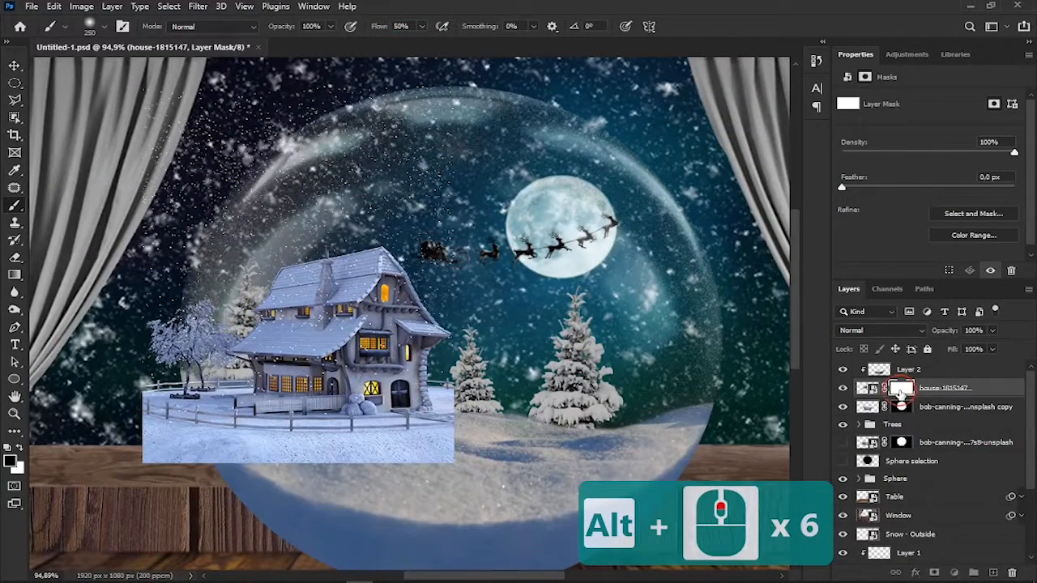
pyautogui.moveTo(421, 31); pyautogui.dragTo(431, 34)
pyautogui.scroll(3, 405, 139)
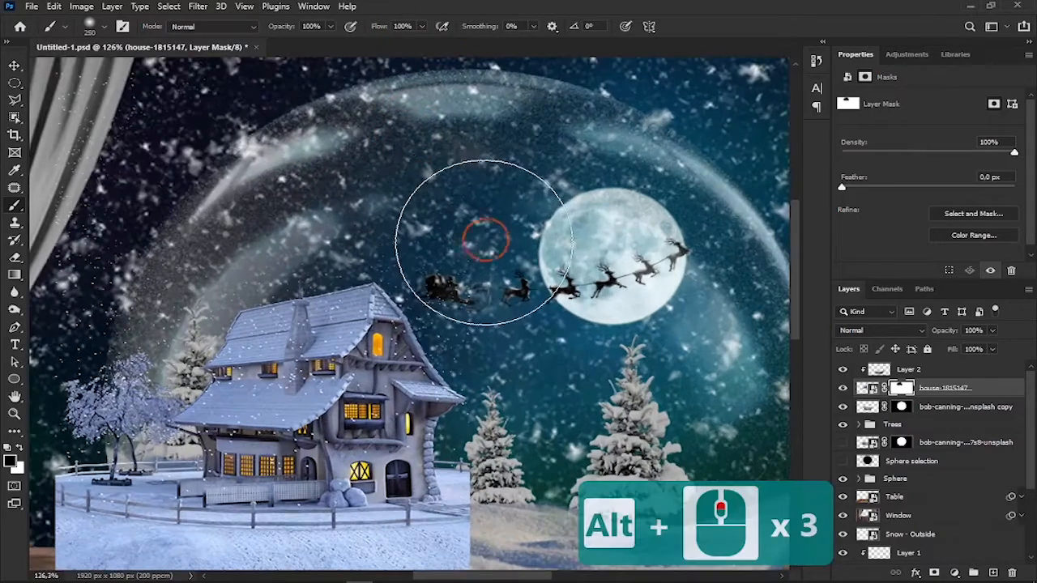
pyautogui.hotkey('ctrl', 'z')
pyautogui.hotkey('ctrl', 'z')
pyautogui.hotkey('ctrl', 'z')
pyautogui.hotkey('ctrl', 'z')
# - Choose the Hard Round Pressure Opacity and Flow brush at 15 px and mask out the background beside the house's left side
pyautogui.click(105, 31)
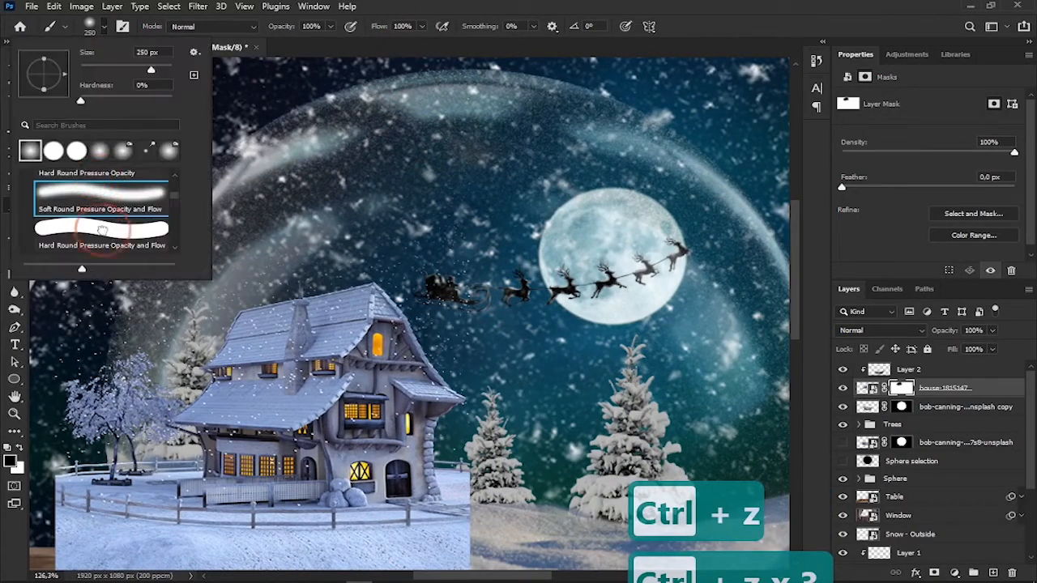
pyautogui.doubleClick(101, 232)
pyautogui.click(520, 257)
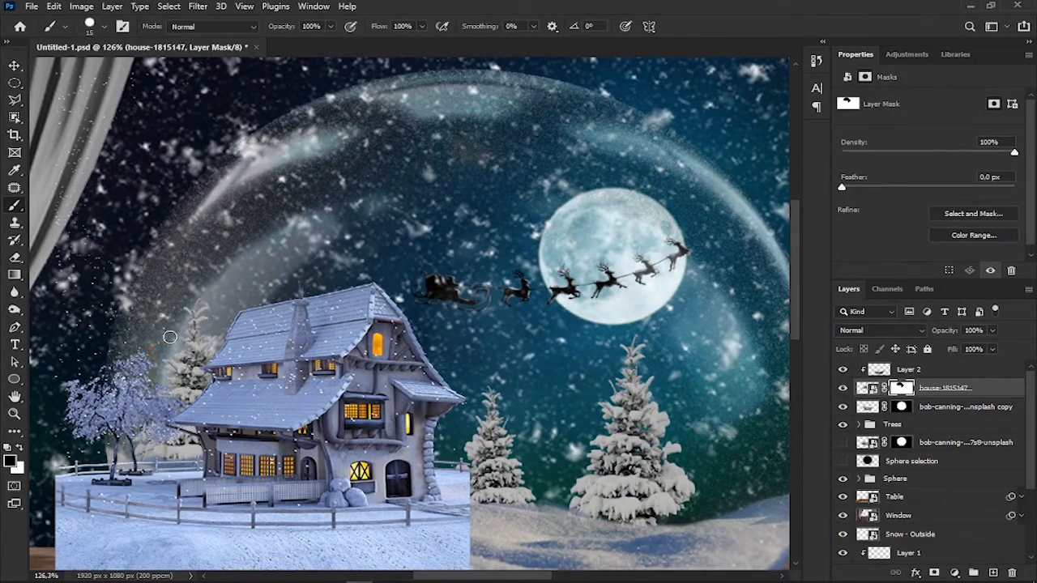
pyautogui.moveTo(170, 338)
pyautogui.mouseDown()
pyautogui.moveTo(82, 365)
pyautogui.moveTo(103, 474)
pyautogui.mouseUp()
# - Select the leftover background outside the lower left roof edge with the Polygonal Lasso, fill it black on the mask, and deselect
pyautogui.scroll(6, 123, 475)
pyautogui.press('l')
pyautogui.scroll(11, 229, 306)
pyautogui.click(242, 322)
pyautogui.click(105, 417)
pyautogui.click(243, 324)
pyautogui.hotkey('alt', 'BackSpace')
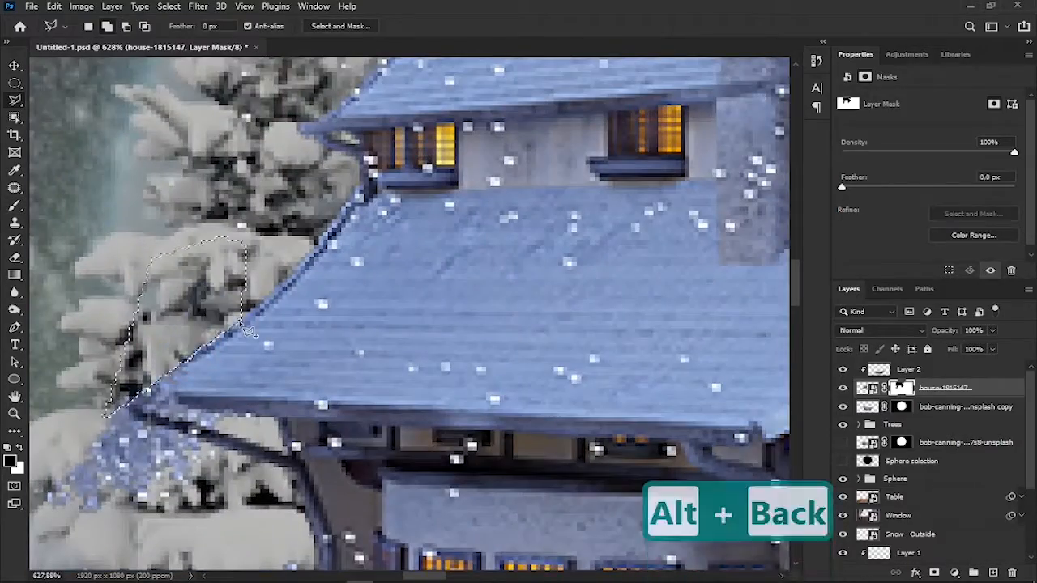
pyautogui.hotkey('ctrl', 'd')
# - Mask out the remaining bare tree and background left of the house with a 25 px brush, undoing the last stroke
pyautogui.press('b')
pyautogui.scroll(-6, 255, 243)
pyautogui.scroll(8, 175, 344)
pyautogui.moveTo(235, 320); pyautogui.dragTo(173, 358)
pyautogui.scroll(-4, 217, 308)
pyautogui.scroll(-4, 154, 276)
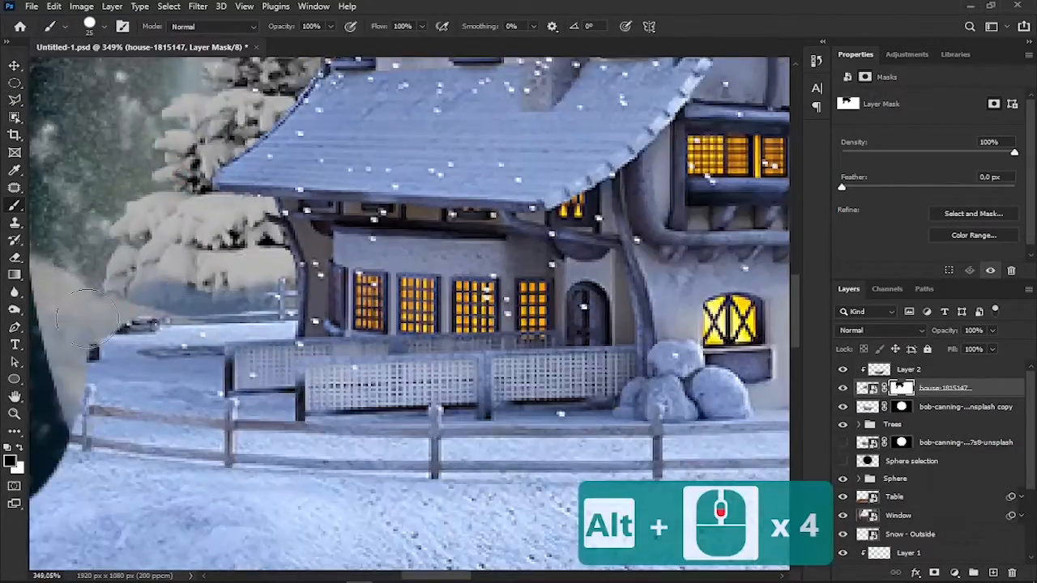
pyautogui.scroll(-4, 185, 462)
pyautogui.scroll(2, 186, 462)
pyautogui.hotkey('ctrl', 'z')
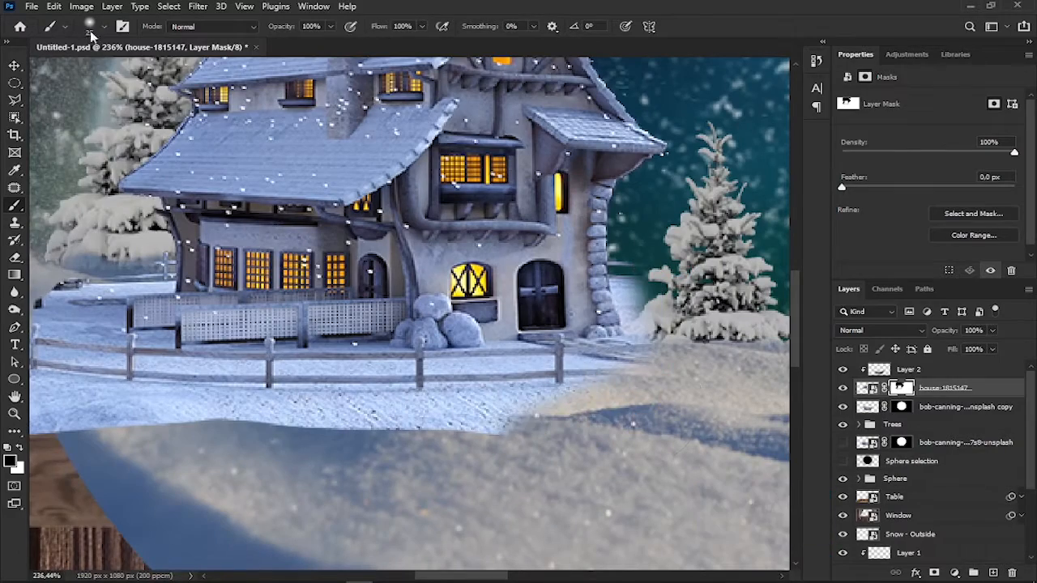
# - Blend the house's foreground snow and wooden fence into the globe's snow by masking them with a soft 25 px brush
pyautogui.scroll(7, 89, 48)
pyautogui.scroll(-2, 451, 370)
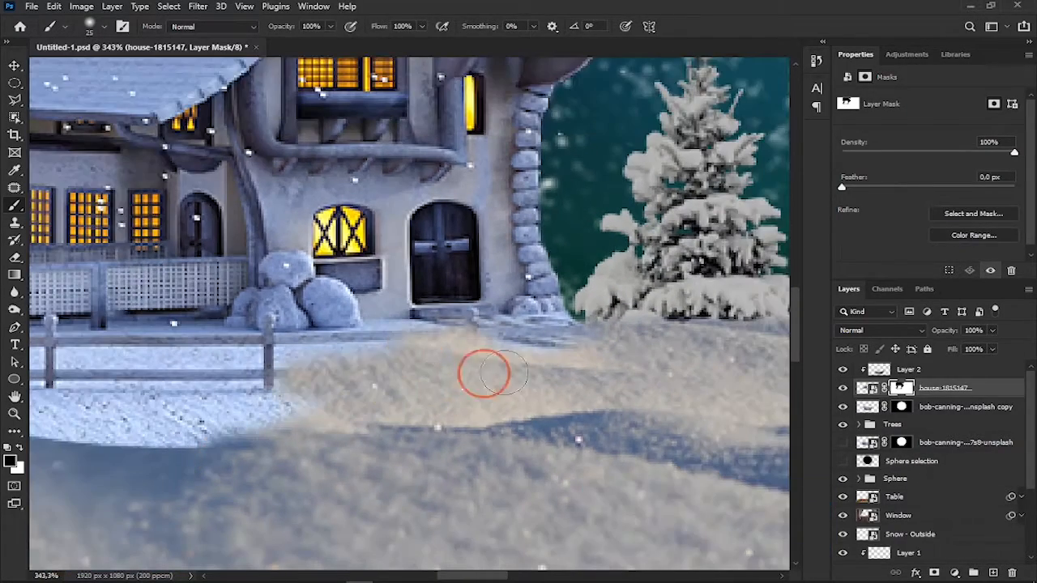
pyautogui.hscroll(-5, 560, 382)
pyautogui.scroll(1, 428, 347)
pyautogui.moveTo(559, 385); pyautogui.dragTo(171, 430)
pyautogui.scroll(4, 171, 430)
pyautogui.hscroll(-4, 324, 446)
pyautogui.moveTo(381, 461); pyautogui.dragTo(280, 299)
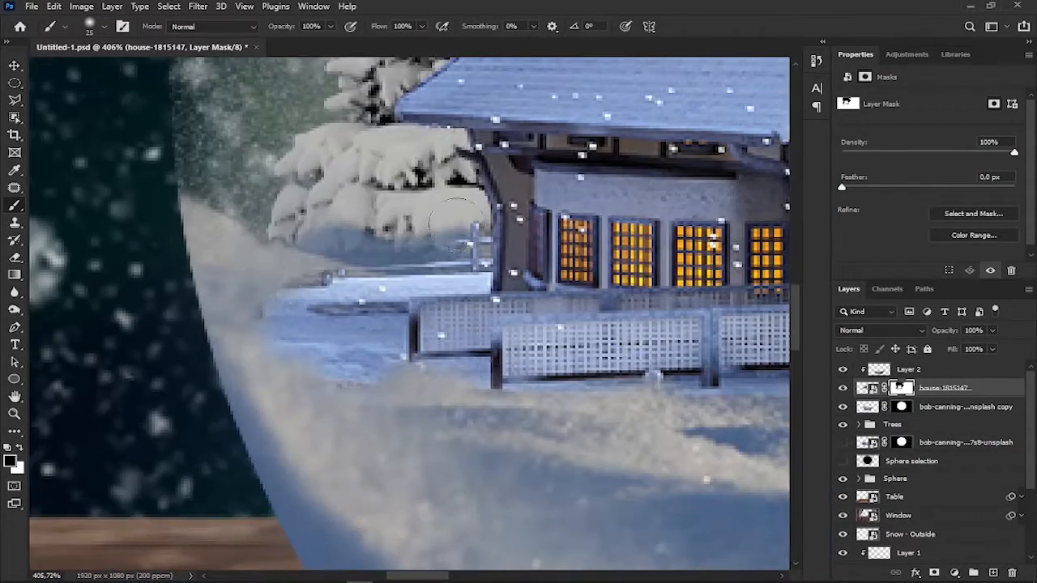
# - Mask out the fence remnants and bluish snow at the left rear corner of the house
pyautogui.scroll(6, 461, 233)
pyautogui.press('[')
pyautogui.press('[')
pyautogui.press('[')
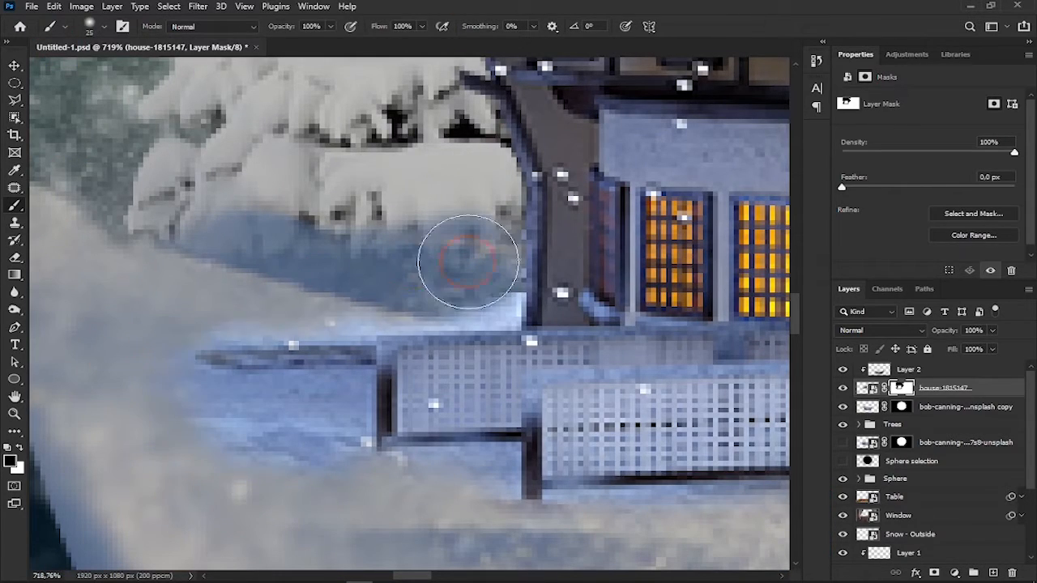
pyautogui.scroll(-4, 197, 348)
pyautogui.moveTo(373, 350)
pyautogui.mouseDown()
pyautogui.moveTo(197, 349)
pyautogui.moveTo(199, 378)
pyautogui.mouseUp()
pyautogui.scroll(5, 486, 406)
# - Refine the mask around the lattice fence in front of the house with a soft 15 px brush
pyautogui.press('x')
pyautogui.click(96, 28)
pyautogui.hotkey('alt', 'w')
pyautogui.press('x')
pyautogui.scroll(-9, 607, 447)
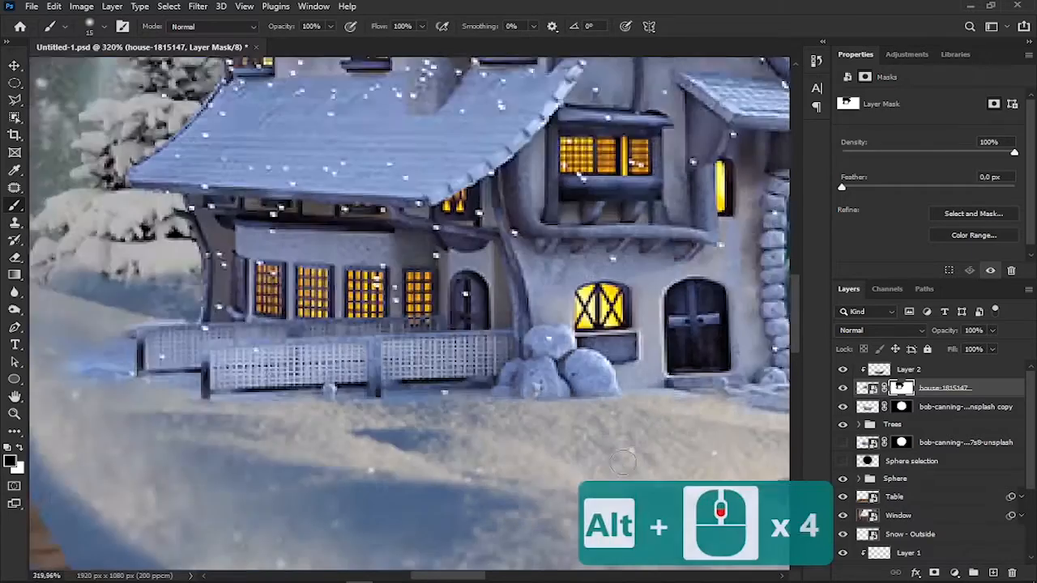
pyautogui.scroll(-4, 500, 444)
pyautogui.scroll(-1, 500, 444)
pyautogui.hotkey('ctrl', '0')
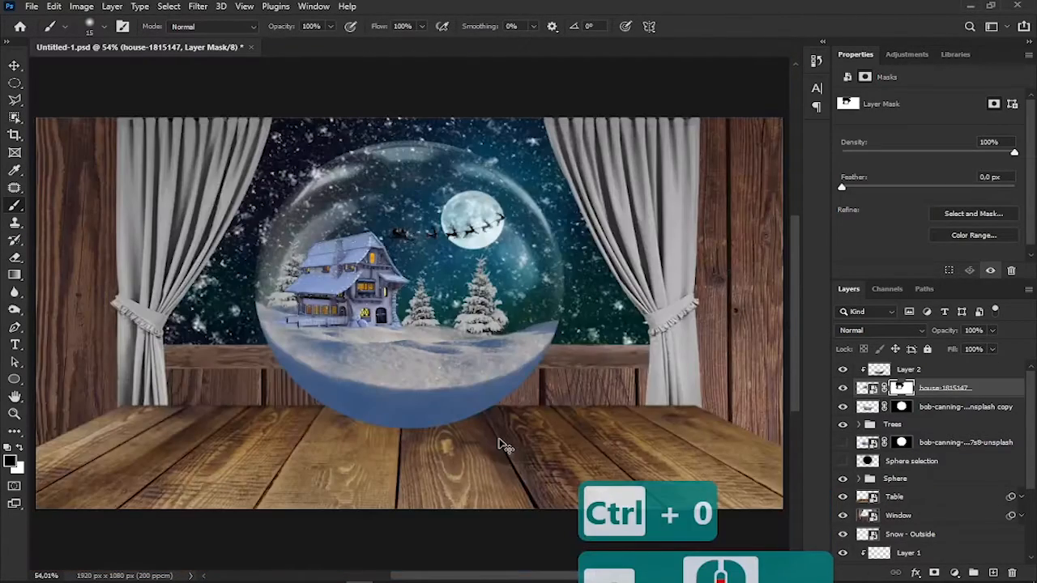
# - Move the house layer above Layer 2, leaving Layer 2 clipped to the snow copy layer
pyautogui.moveTo(944, 393); pyautogui.dragTo(927, 370)
pyautogui.click(938, 371)
pyautogui.keyDown('alt'); pyautogui.click(930, 379); pyautogui.keyUp('alt')
pyautogui.click(940, 410)
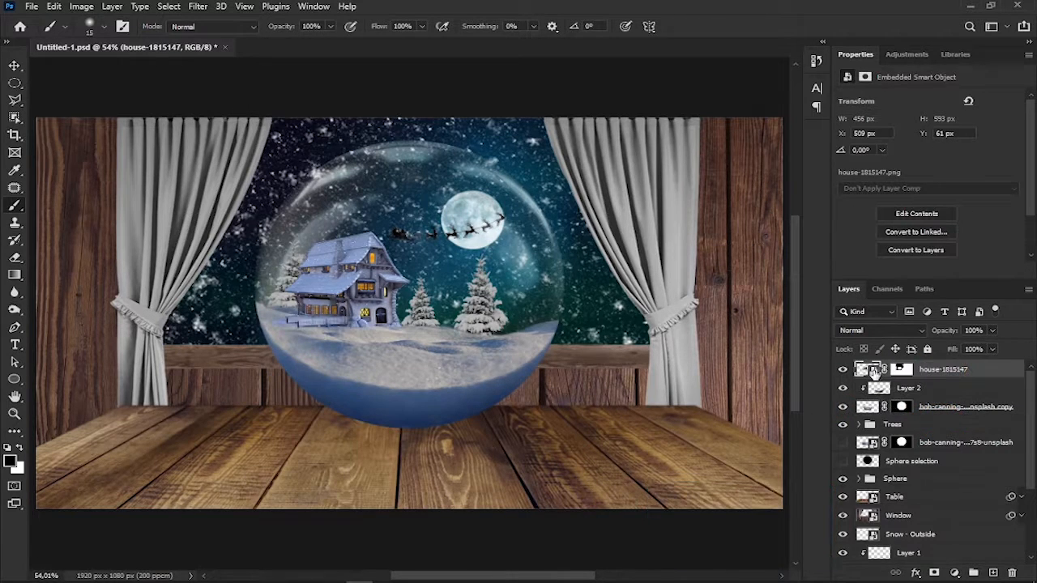
# - Add a Hue/Saturation adjustment clipped to the house layer and tone down the house's colours
pyautogui.click(952, 572)
pyautogui.click(923, 373)
pyautogui.keyDown('alt'); pyautogui.click(932, 378); pyautogui.keyUp('alt')
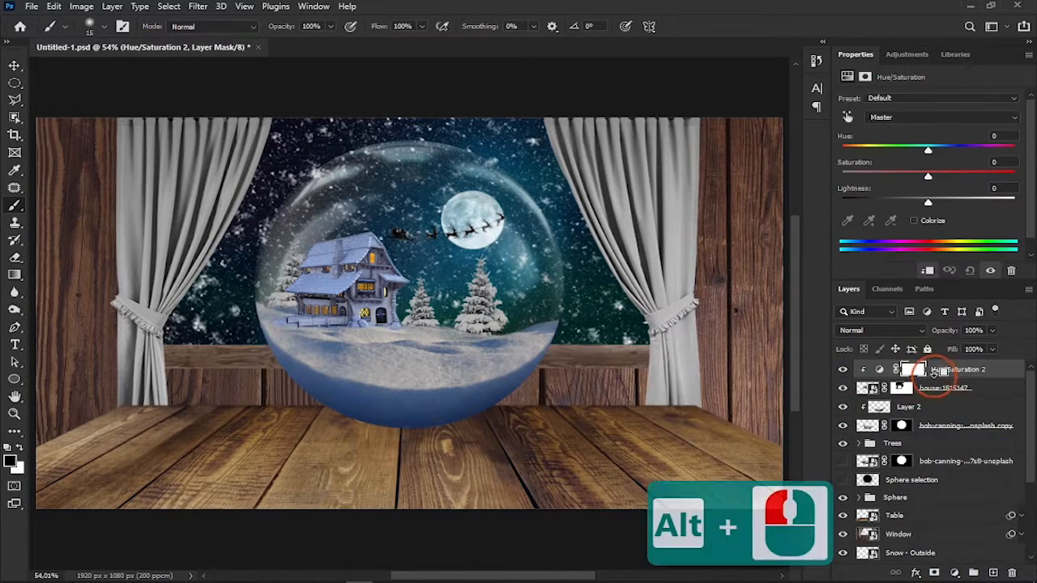
pyautogui.scroll(4, 445, 320)
pyautogui.moveTo(921, 160); pyautogui.dragTo(925, 207)
# - Try to touch up the house layer's mask with a different brush preset
pyautogui.click(901, 388)
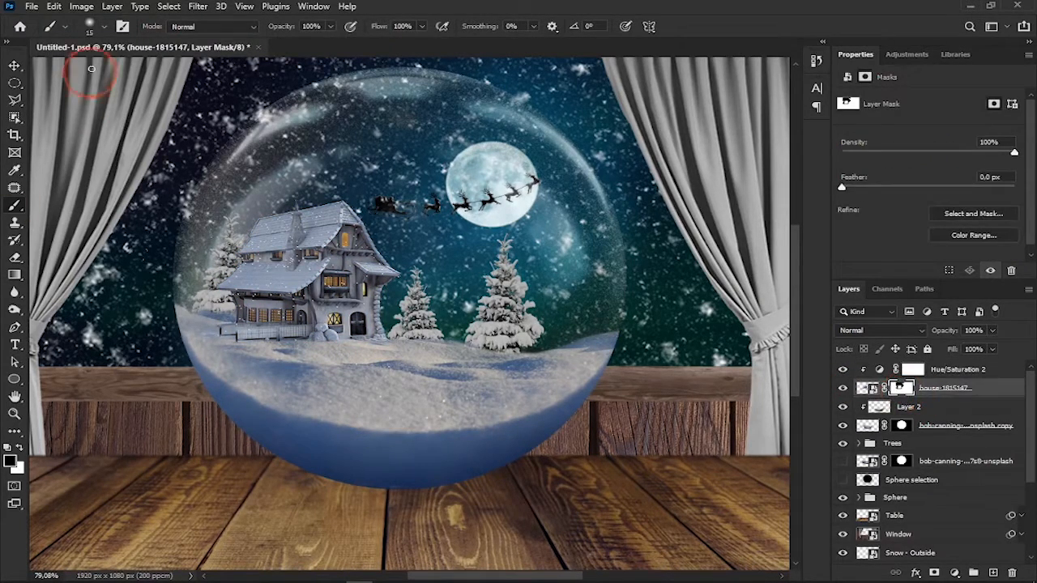
pyautogui.click(96, 26)
pyautogui.doubleClick(80, 195)
pyautogui.hotkey('ctrl', 'z')
# - Place the snowman image as the top layer, scaled to 125 by 162 px, beside the right tree at X 1151, Y 462 px
pyautogui.click(14, 65)
pyautogui.click(938, 370)
pyautogui.click(162, 580)
pyautogui.moveTo(565, 444); pyautogui.dragTo(673, 422)
pyautogui.scroll(-4, 672, 422)
pyautogui.moveTo(672, 422); pyautogui.dragTo(515, 428)
pyautogui.moveTo(600, 532); pyautogui.dragTo(380, 395)
pyautogui.moveTo(350, 351); pyautogui.dragTo(547, 334)
pyautogui.moveTo(576, 380); pyautogui.dragTo(542, 359)
pyautogui.moveTo(528, 332)
pyautogui.mouseDown()
pyautogui.moveTo(556, 341)
pyautogui.moveTo(555, 362)
pyautogui.moveTo(545, 342)
pyautogui.mouseUp()
pyautogui.click(719, 25)
# - Duplicate the snowman layer and rasterize the copy
pyautogui.scroll(2, 601, 356)
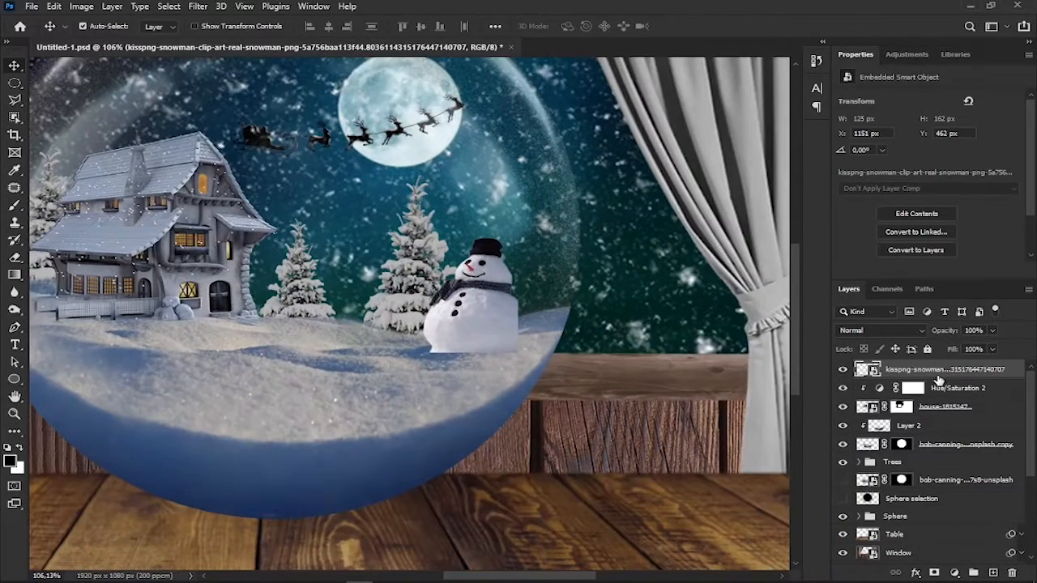
pyautogui.hotkey('ctrl', 'j')
pyautogui.rightClick(908, 371)
pyautogui.press('Escape')
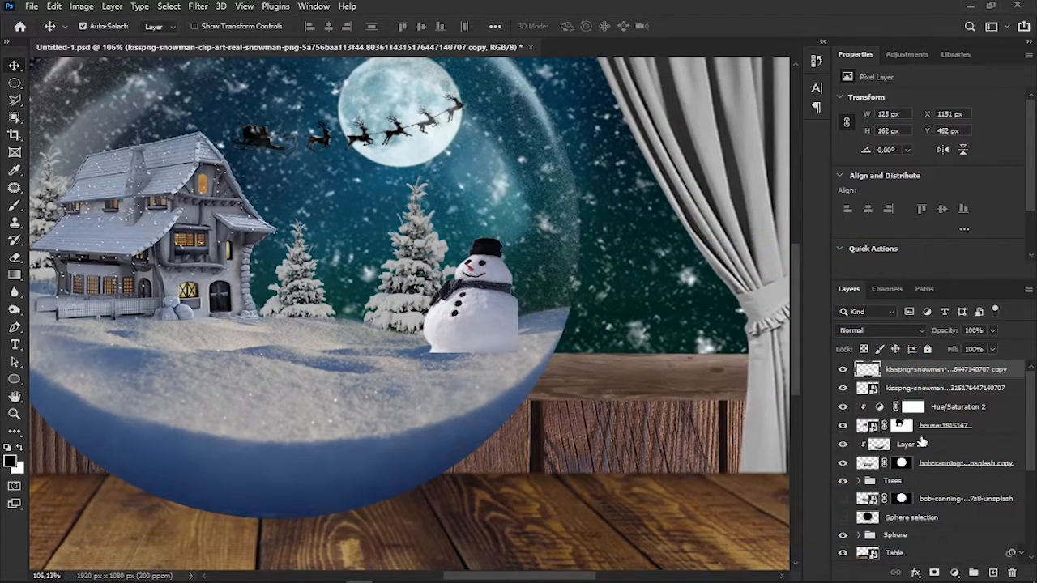
# - Rename the layers Snowman, House and Snowman part, and hide the original Snowman layer
pyautogui.click(917, 388)
pyautogui.doubleClick(917, 388)
pyautogui.doubleClick(891, 370)
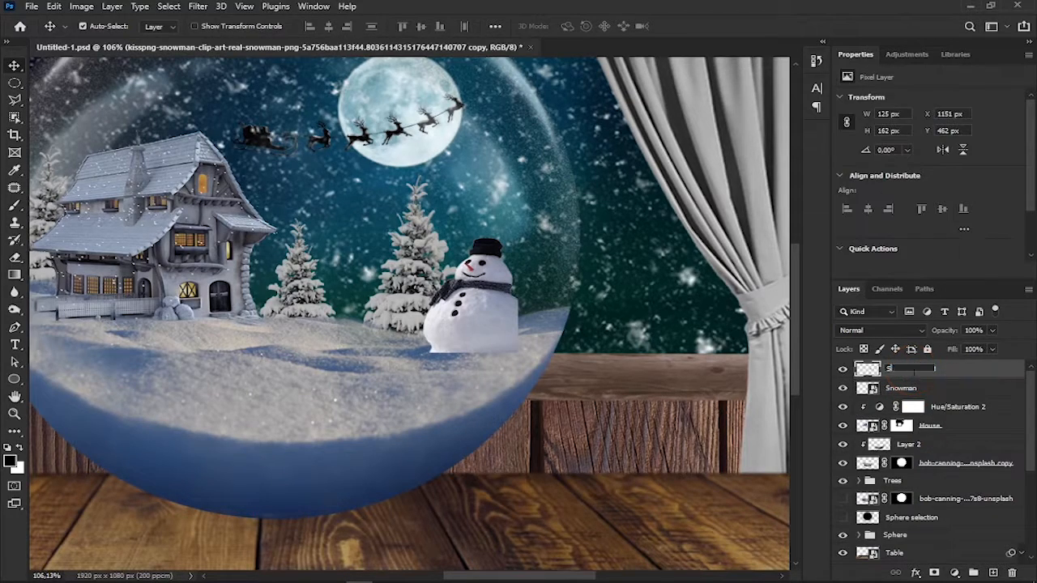
pyautogui.scroll(2, 530, 356)
pyautogui.click(865, 372)
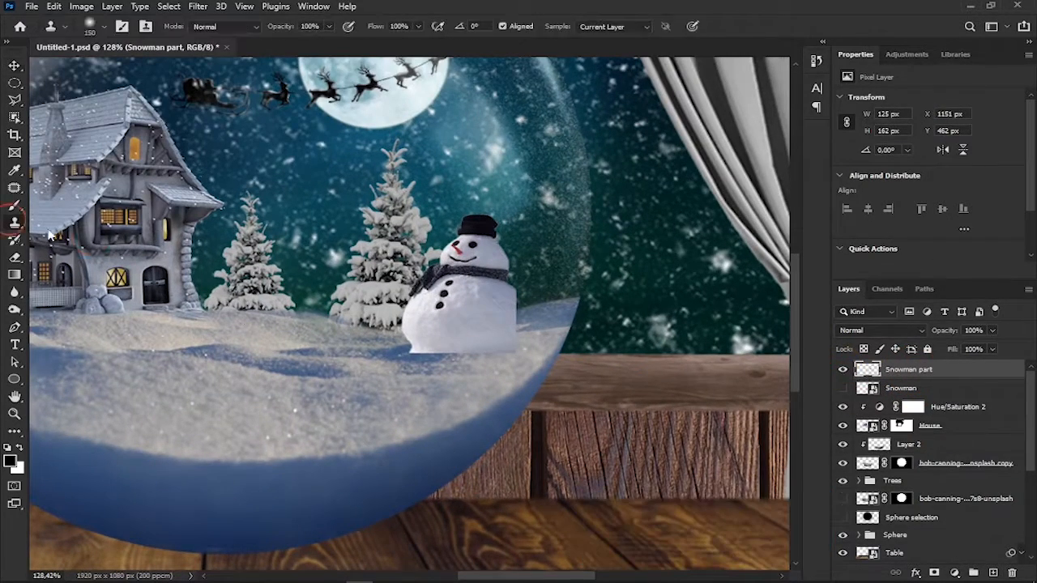
# - Extend the upper right edge of the snowman's body on Snowman part using the Clone Stamp at 10 px
pyautogui.click(14, 223)
pyautogui.scroll(2, 509, 279)
pyautogui.hotkey('alt', 'shift', ',')
pyautogui.hotkey('alt', 'shift', ',')
pyautogui.hotkey('alt', 'shift', ',')
pyautogui.hotkey('alt', 'shift', ',')
pyautogui.hotkey('alt', 'shift', ',')
pyautogui.hotkey('alt', 'shift', ',')
pyautogui.hotkey('alt', 'shift', ',')
pyautogui.hotkey('alt', 'shift', ',')
pyautogui.hotkey('alt', 'shift', ',')
pyautogui.hotkey('alt', 'shift', ',')
pyautogui.hotkey('alt', 'shift', ',')
pyautogui.hotkey('alt', 'shift', ',')
pyautogui.hotkey('alt', 'shift', ',')
pyautogui.hotkey('alt', 'shift', ',')
pyautogui.hotkey('alt', 'shift', ',')
pyautogui.hotkey('alt', 'shift', ',')
pyautogui.hotkey('alt', 'shift', ',')
pyautogui.hotkey('alt', 'shift', ',')
pyautogui.hotkey('alt', 'shift', ',')
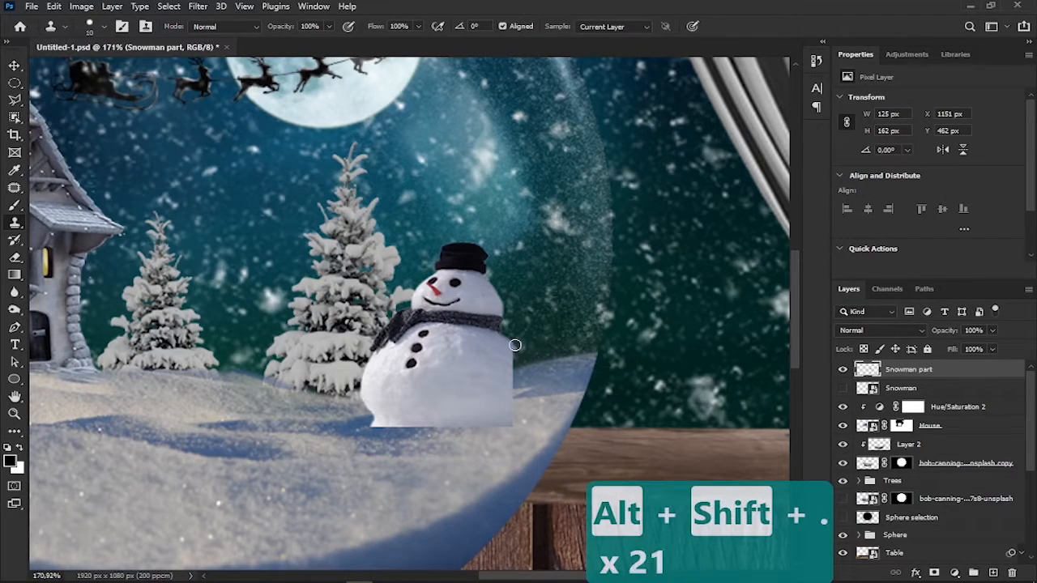
pyautogui.scroll(3, 515, 346)
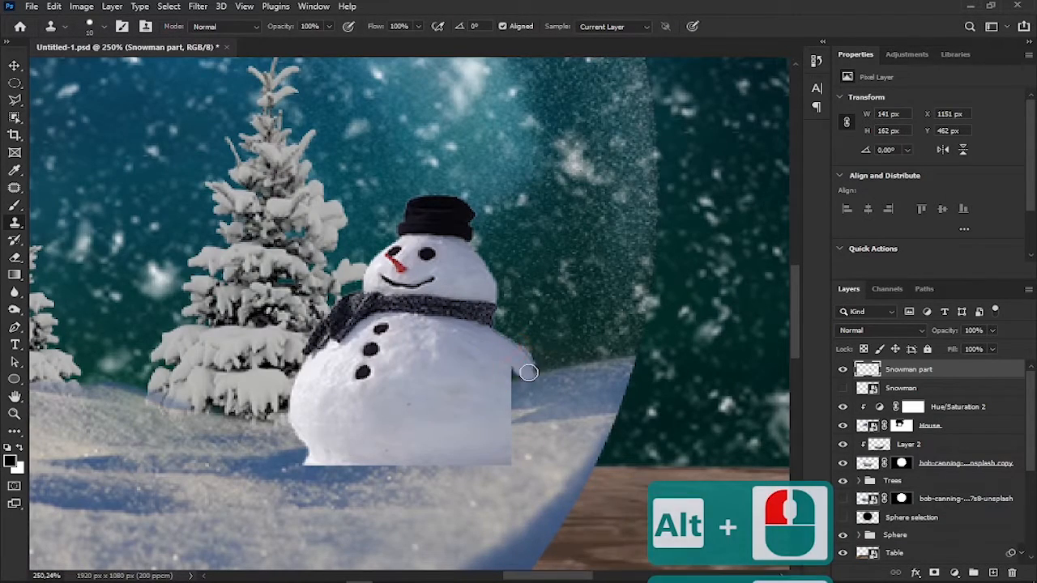
# - Fill in the lower right part of the snowman's cut-off body with cloned snow using a 25 px brush
pyautogui.click(521, 454)
pyautogui.keyDown('alt'); pyautogui.click(512, 432); pyautogui.keyUp('alt')
pyautogui.hotkey('alt', 'shift', '.')
pyautogui.hotkey('alt', 'shift', '.')
pyautogui.hotkey('alt', 'shift', '.')
pyautogui.hotkey('alt', 'shift', '.')
pyautogui.hotkey('alt', 'shift', '.')
pyautogui.hotkey('alt', 'shift', '.')
pyautogui.hotkey('alt', 'shift', '.')
pyautogui.hotkey('alt', 'shift', '.')
pyautogui.hotkey('alt', 'shift', '.')
pyautogui.hotkey('alt', 'shift', '.')
pyautogui.hotkey('alt', 'shift', '.')
pyautogui.hotkey('alt', 'shift', '.')
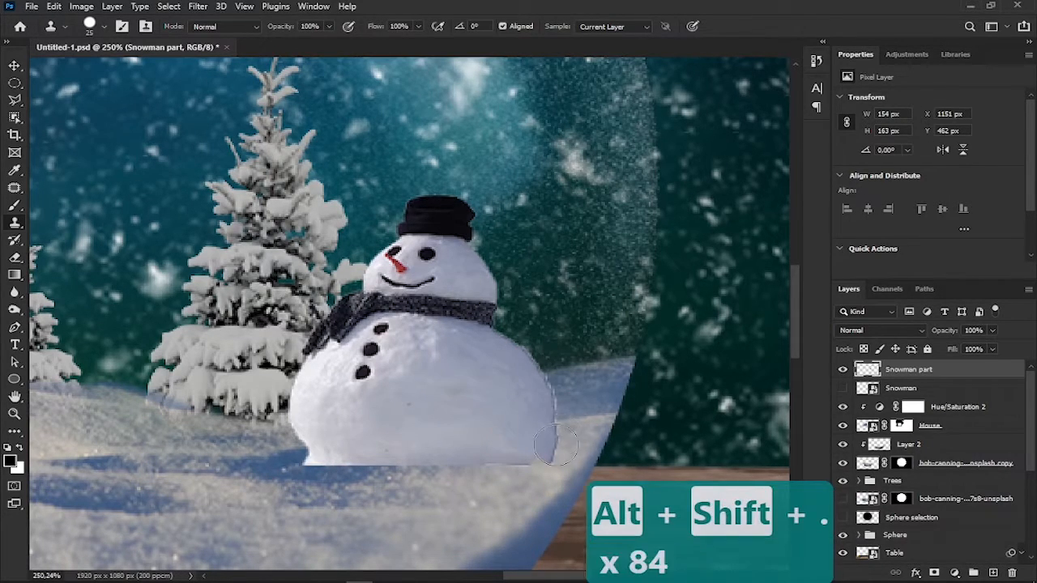
# - Finish the cloned right edge and mask the snowman's base into the snow with a 40 px brush at 30% flow
pyautogui.keyDown('alt'); pyautogui.click(551, 417); pyautogui.keyUp('alt')
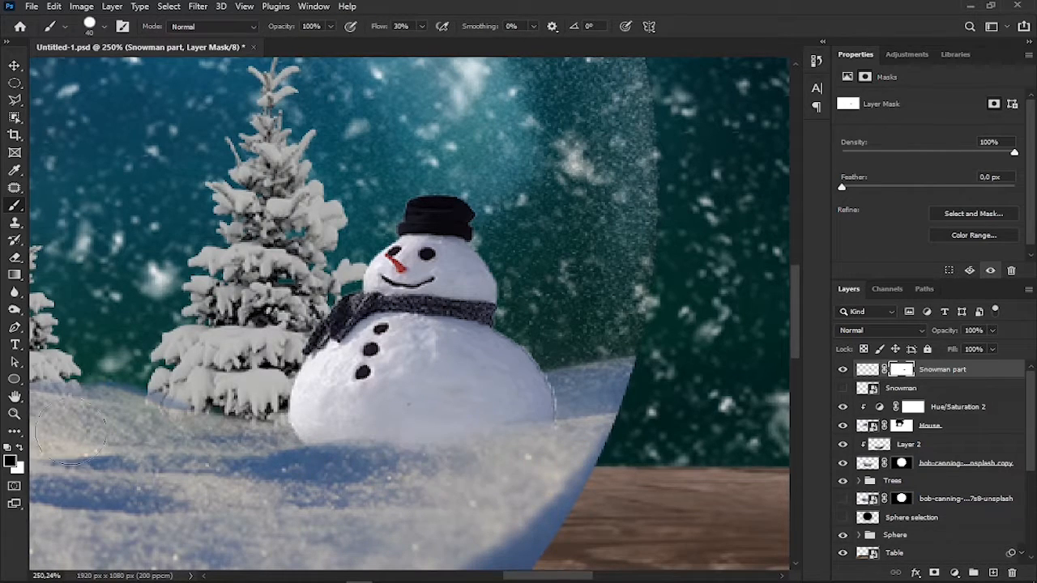
pyautogui.scroll(3, 582, 395)
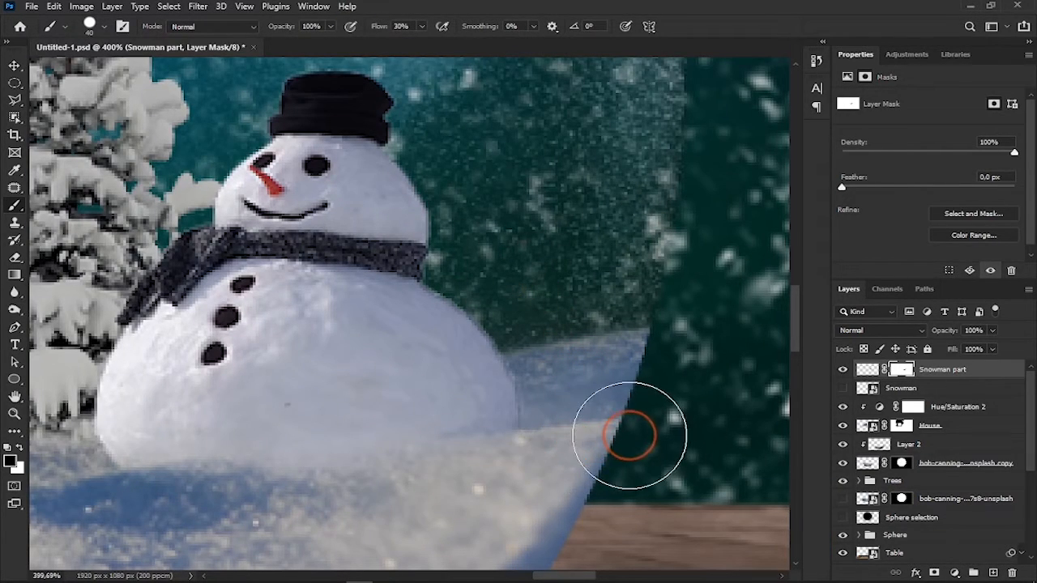
pyautogui.hotkey('ctrl', '0')
# - Add a Hue/Saturation adjustment clipped to Snowman part with Saturation at -57 and Lightness at -17
pyautogui.click(955, 574)
pyautogui.click(962, 441)
pyautogui.moveTo(927, 176); pyautogui.dragTo(875, 184)
pyautogui.keyDown('alt'); pyautogui.click(955, 378); pyautogui.keyUp('alt')
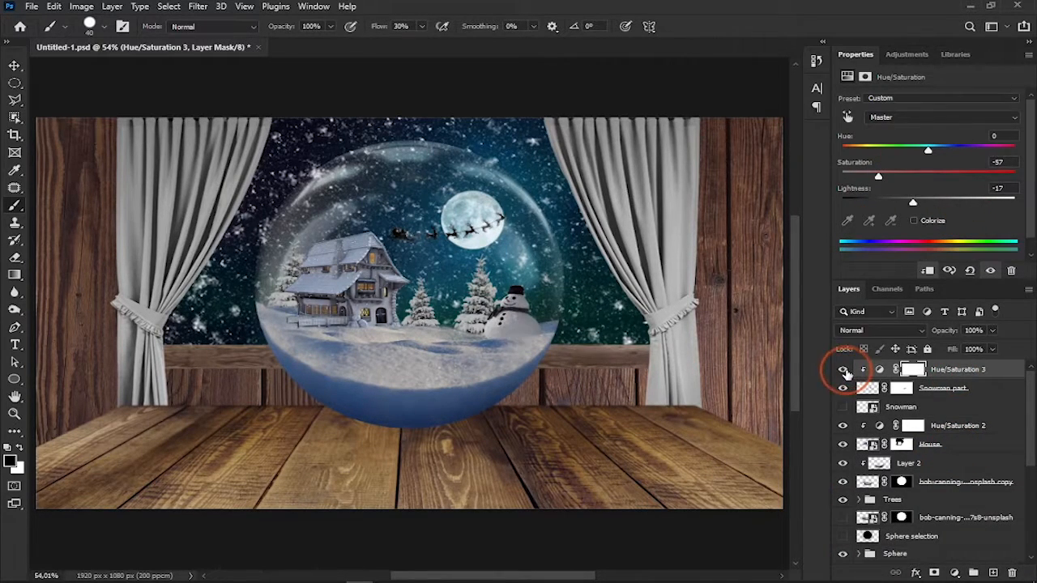
# - Create a new layer in Overlay mode filled with neutral gray above the Hue/Saturation 3 adjustment
pyautogui.click(111, 7)
pyautogui.click(283, 22)
pyautogui.click(495, 211)
pyautogui.click(518, 382)
pyautogui.click(494, 191)
pyautogui.click(492, 304)
pyautogui.click(446, 230)
pyautogui.press('Return')
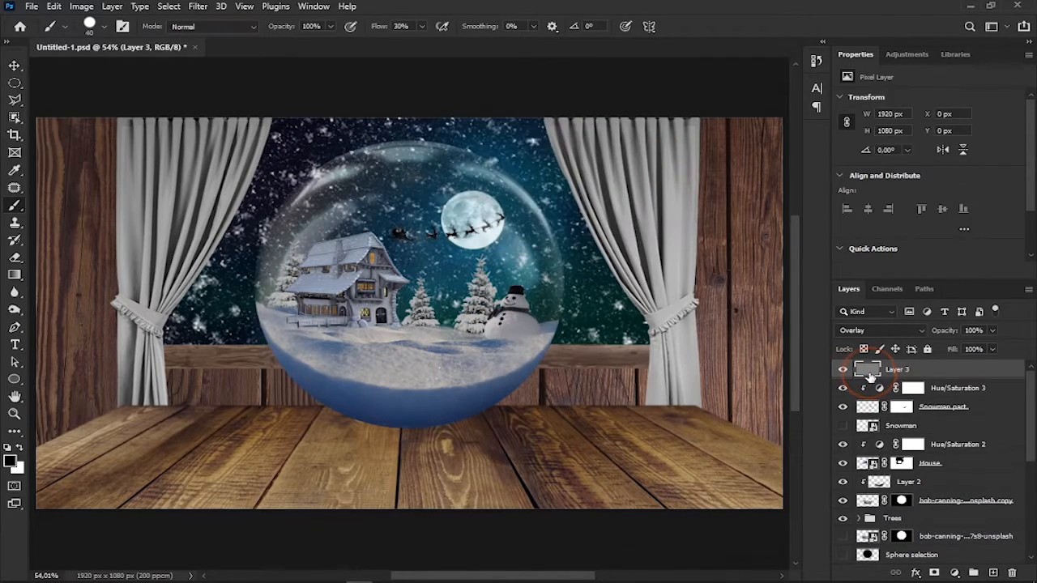
# - Dodge the house's roof edges at 50% exposure and burn its shaded areas at 30% exposure on Layer 3, using the Midtones range
pyautogui.click(19, 309)
pyautogui.keyDown('alt'); pyautogui.scroll(10, 383, 320); pyautogui.keyUp('alt')
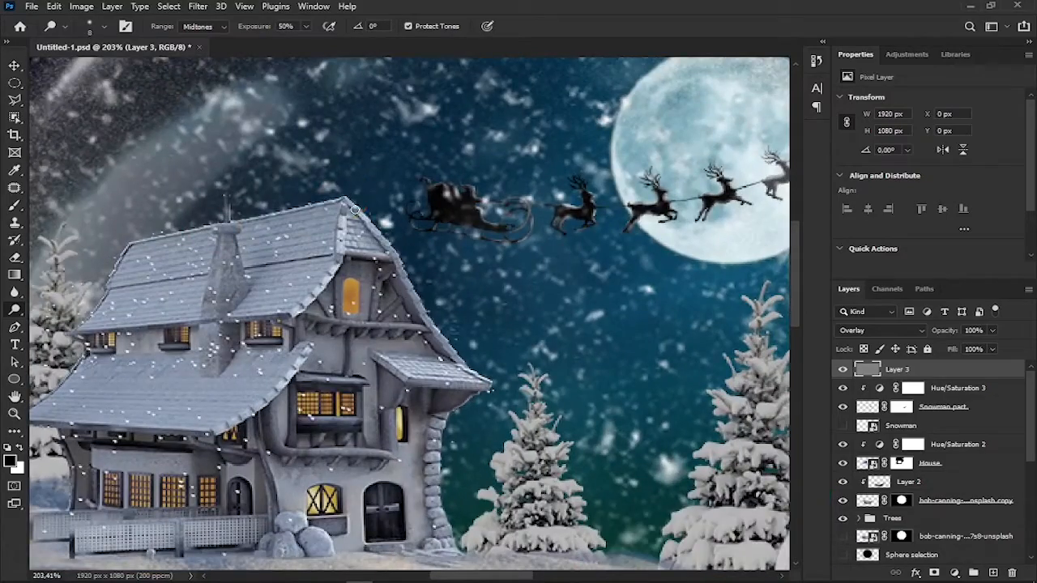
pyautogui.scroll(3, 355, 211)
pyautogui.moveTo(372, 224); pyautogui.dragTo(499, 405)
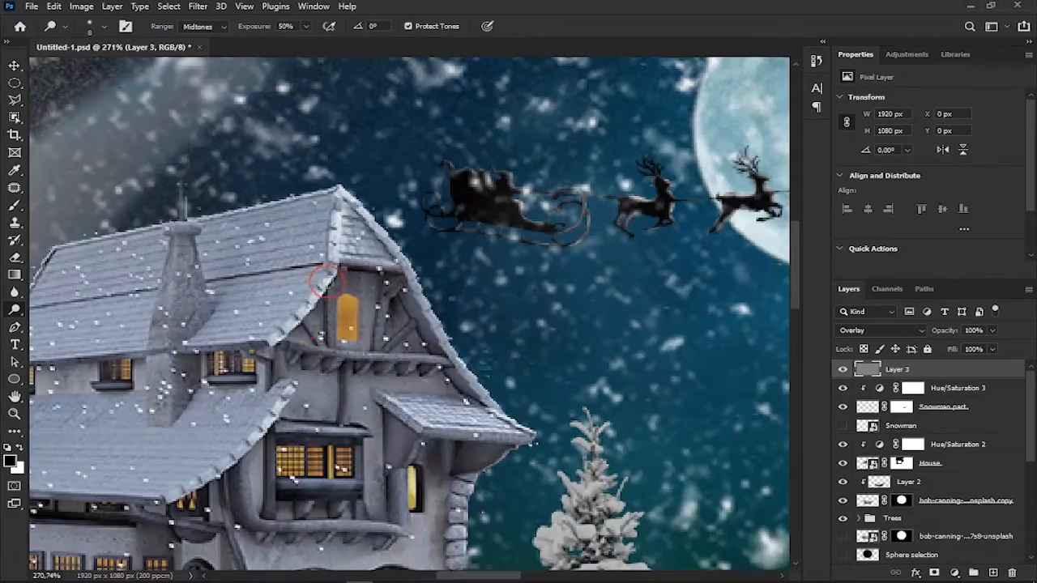
pyautogui.moveTo(499, 405); pyautogui.dragTo(536, 431)
pyautogui.moveTo(334, 277); pyautogui.dragTo(282, 339)
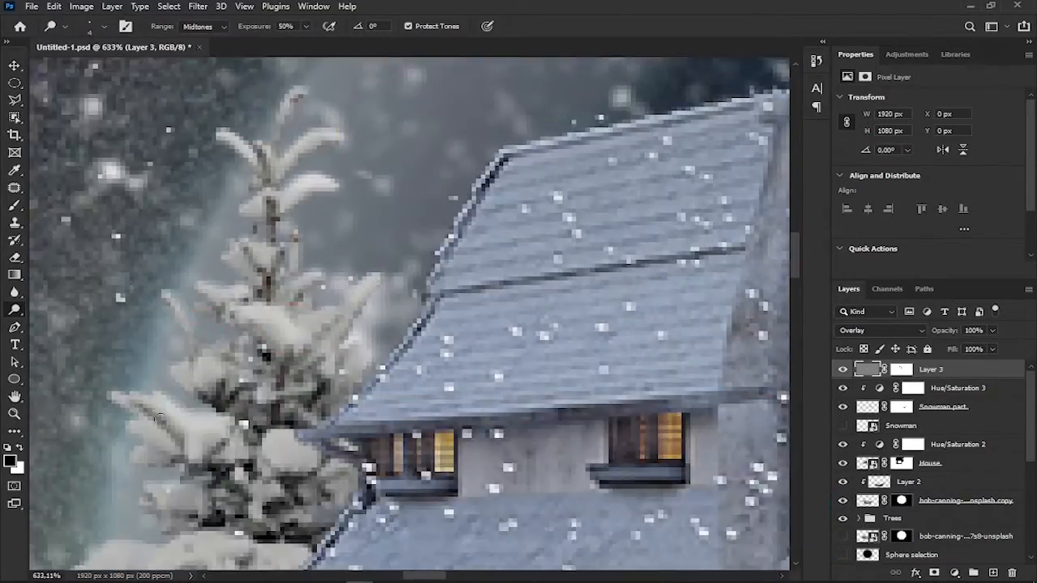
pyautogui.scroll(-7, 195, 428)
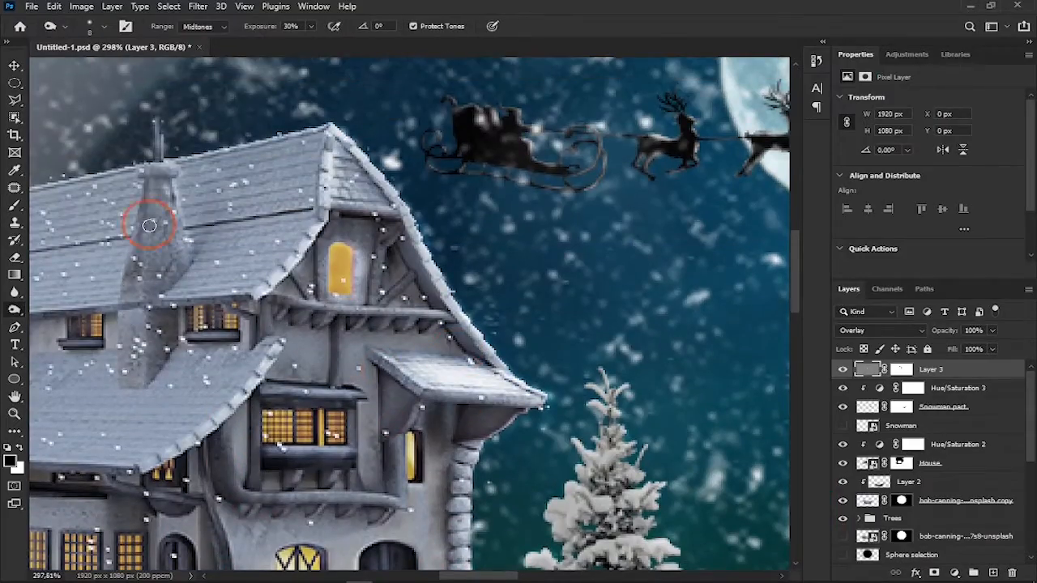
pyautogui.scroll(3, 146, 208)
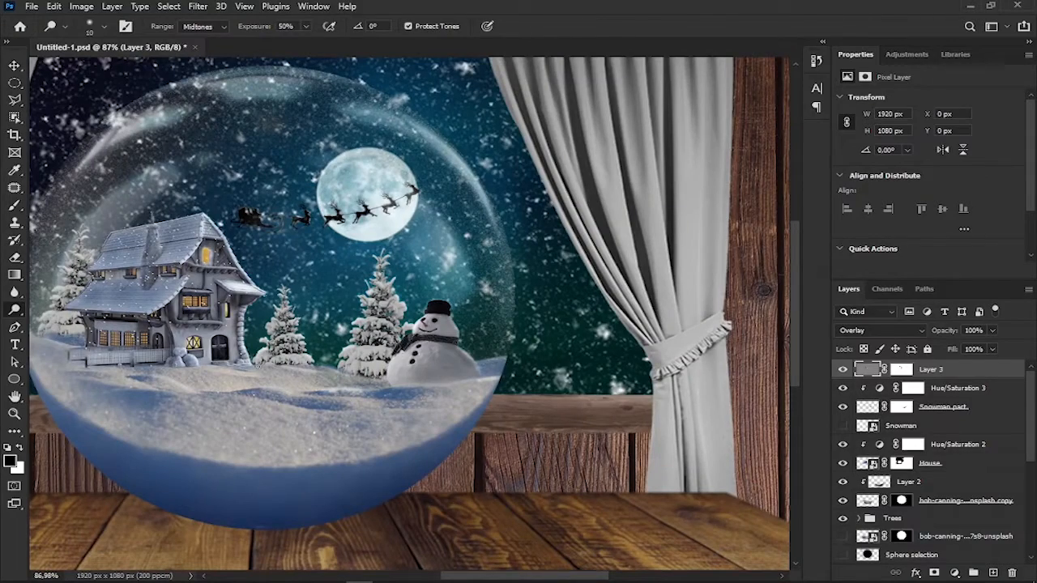
# - Touch up the mask of Layer 3 with the Brush at 75% opacity and 30% flow, and save the document
pyautogui.hotkey('ctrl', '0')
pyautogui.scroll(11, 389, 324)
pyautogui.click(902, 369)
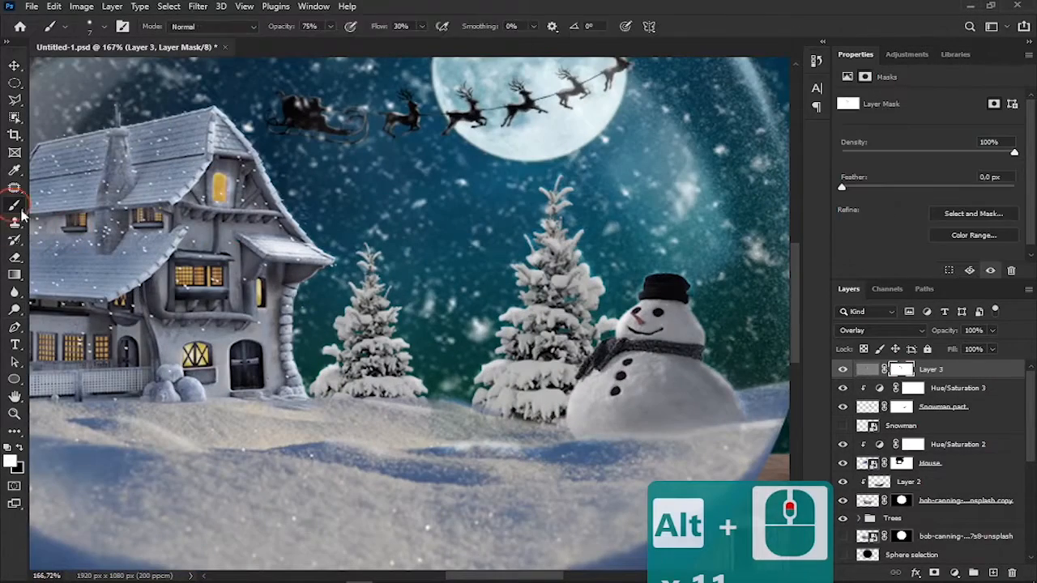
pyautogui.click(13, 206)
pyautogui.scroll(2, 277, 272)
pyautogui.hotkey('ctrl', 's')
pyautogui.hotkey('ctrl', '0')
pyautogui.click(868, 369)
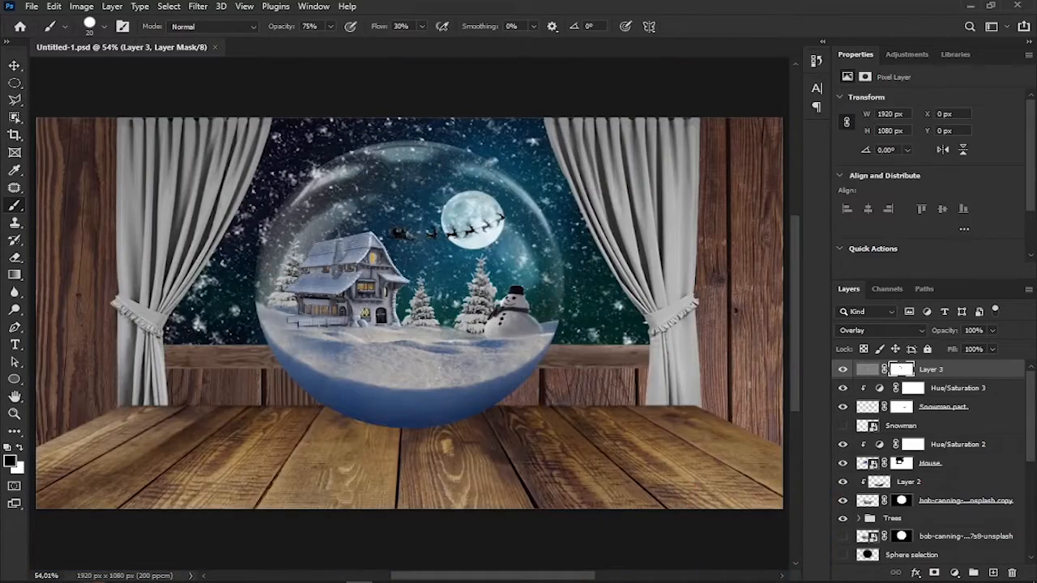
# - Place Snow Overlay 02 over the globe at about 75% scale and copy the globe's round mask onto it
pyautogui.moveTo(565, 389); pyautogui.dragTo(671, 356)
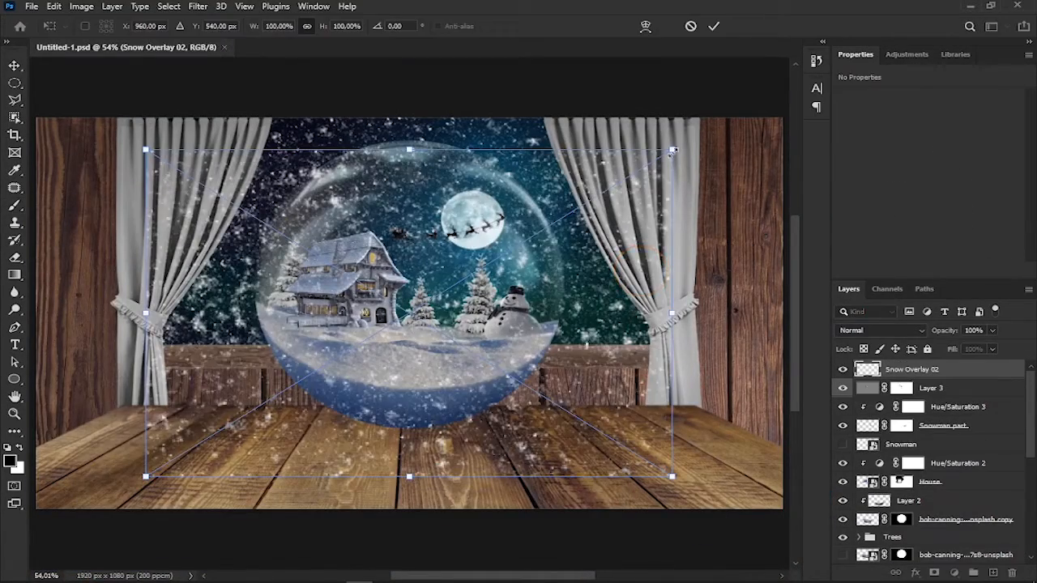
pyautogui.moveTo(673, 151); pyautogui.dragTo(597, 196)
pyautogui.moveTo(535, 394); pyautogui.dragTo(535, 346)
pyautogui.moveTo(598, 148); pyautogui.dragTo(609, 141)
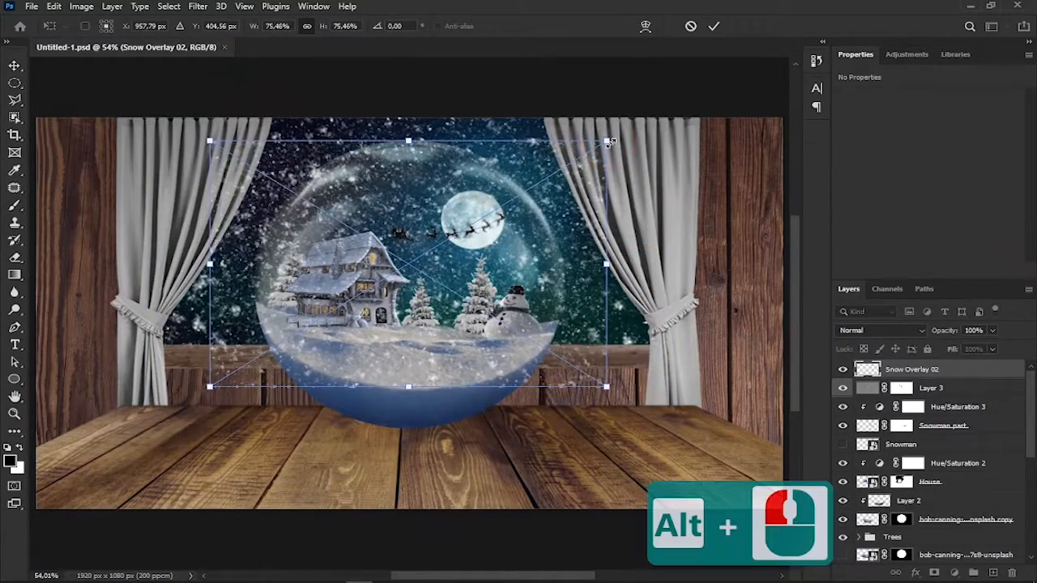
pyautogui.click(715, 25)
pyautogui.moveTo(902, 520); pyautogui.dragTo(902, 371)
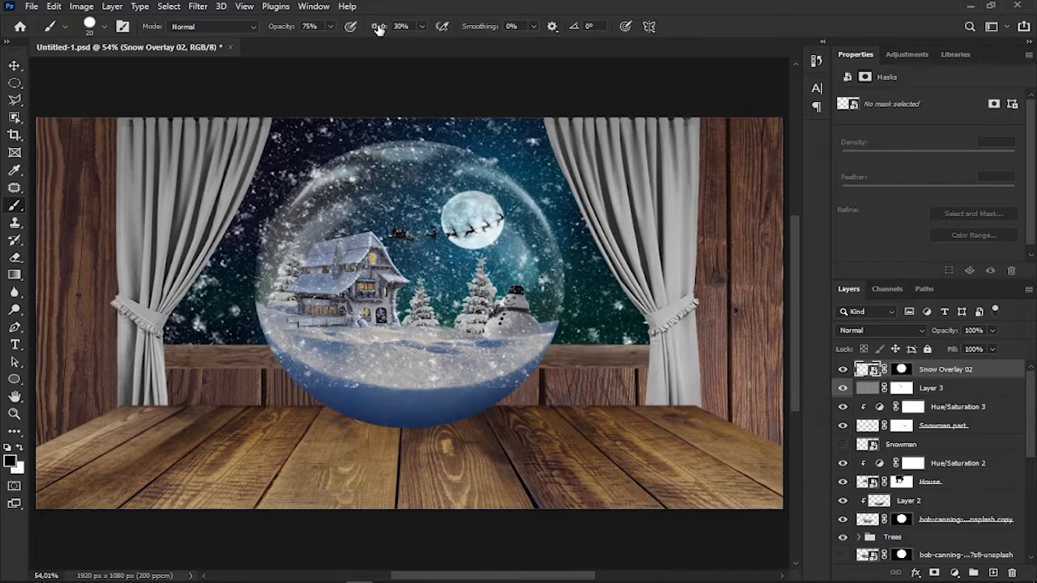
# - Mask the snow overlay off the globe's lower blue part with a 35 px brush at 100% opacity and flow
pyautogui.scroll(3, 386, 357)
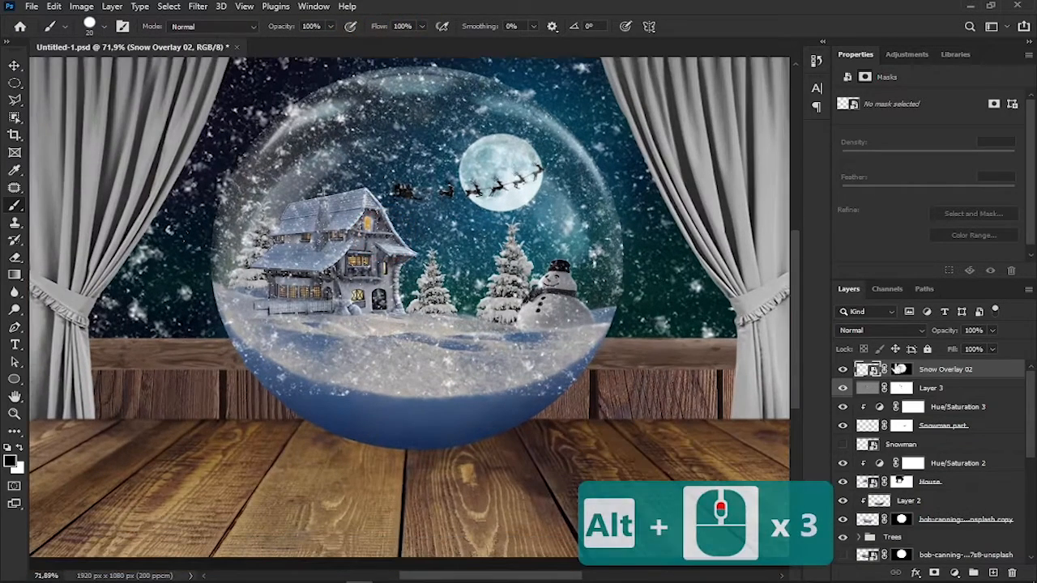
pyautogui.press(']')
pyautogui.press(']')
pyautogui.press(']')
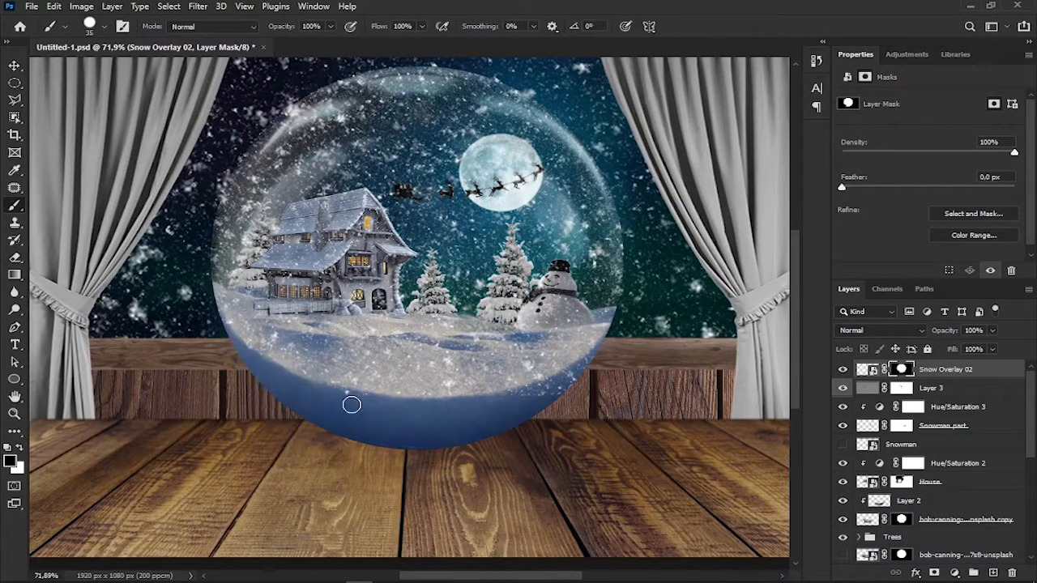
# - Add a Hue/Saturation adjustment clipped to Snow Overlay 02 with Lightness at -22
pyautogui.click(954, 572)
pyautogui.click(940, 445)
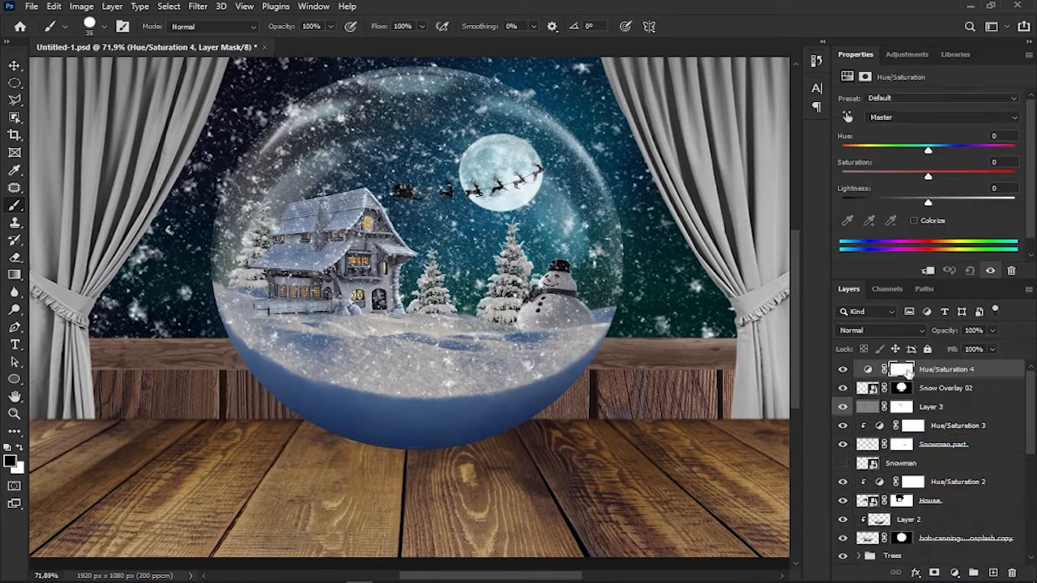
pyautogui.keyDown('alt'); pyautogui.click(946, 376); pyautogui.keyUp('alt')
pyautogui.moveTo(927, 203)
pyautogui.mouseDown()
pyautogui.moveTo(901, 204)
pyautogui.moveTo(910, 204)
pyautogui.mouseUp()
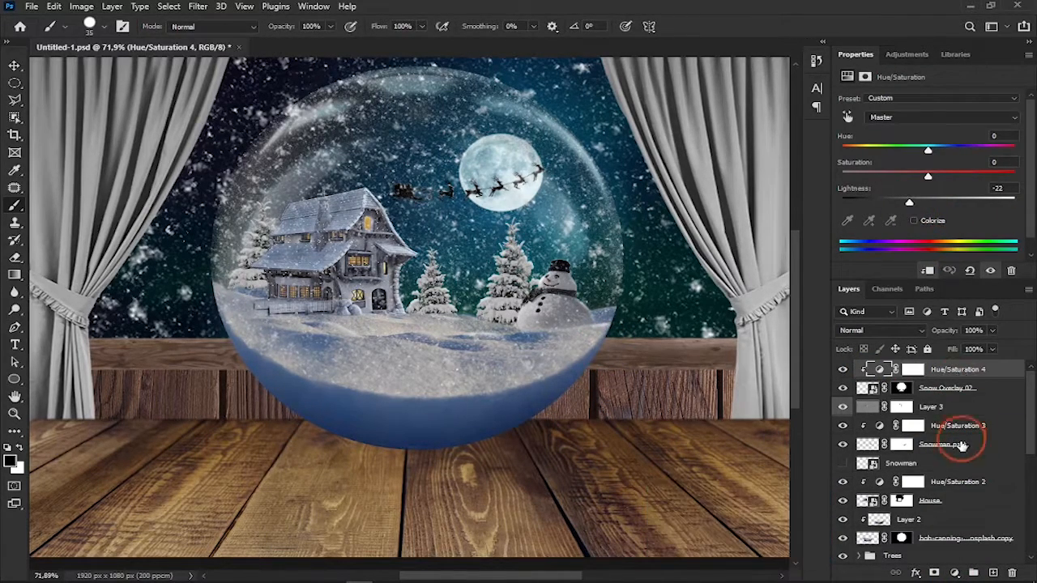
# - Group the snow, house, snowman and overlay layers into a group named Main Objects
pyautogui.scroll(-3, 962, 438)
pyautogui.keyDown('shift'); pyautogui.click(940, 429); pyautogui.keyUp('shift')
pyautogui.moveTo(1033, 474); pyautogui.dragTo(1035, 454)
pyautogui.hotkey('ctrl', 'g')
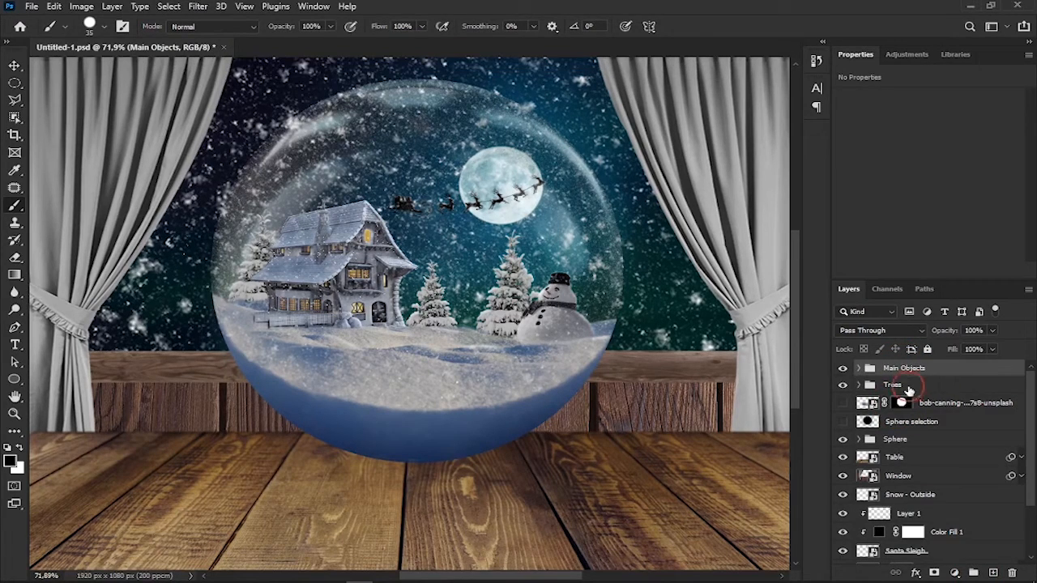
# - Arrange the Trees group behind the other layers inside Main Objects and place Main Objects beneath the Sphere group
pyautogui.click(861, 368)
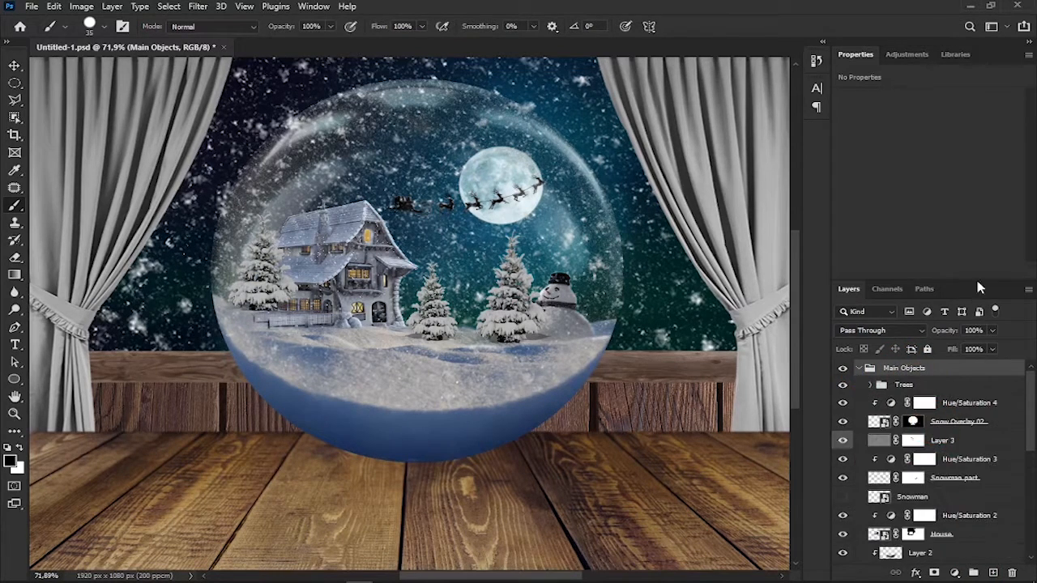
pyautogui.moveTo(932, 322); pyautogui.dragTo(847, 507)
pyautogui.click(859, 302)
pyautogui.moveTo(930, 299); pyautogui.dragTo(922, 363)
# - Soften the lower glass reflections on the Sphere copy mask with a soft 175 px brush at 80% opacity and 20% flow
pyautogui.click(860, 338)
pyautogui.click(913, 374)
pyautogui.click(15, 205)
pyautogui.click(403, 26)
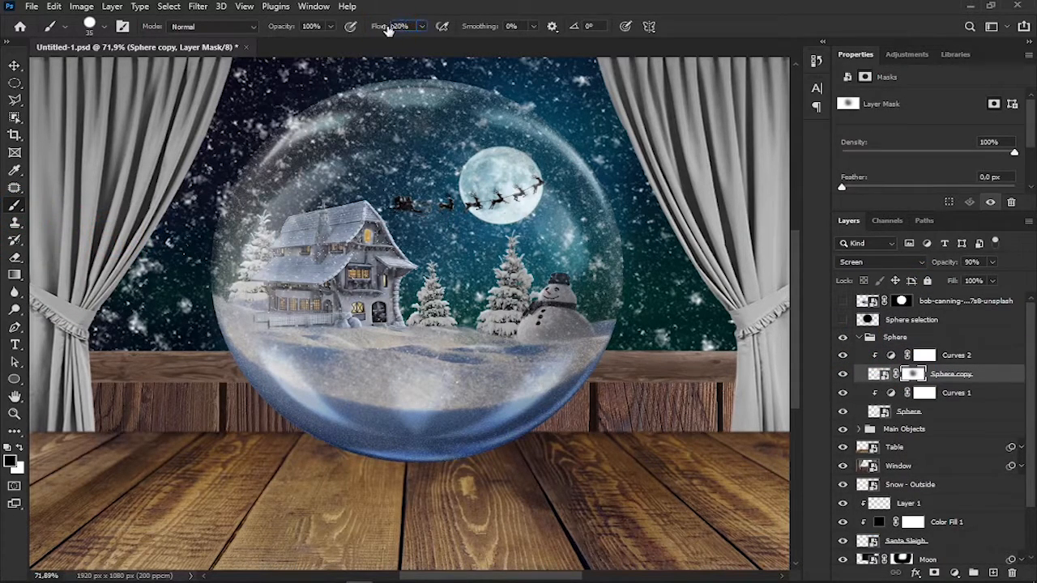
pyautogui.click(104, 26)
pyautogui.click(122, 150)
pyautogui.click(398, 289)
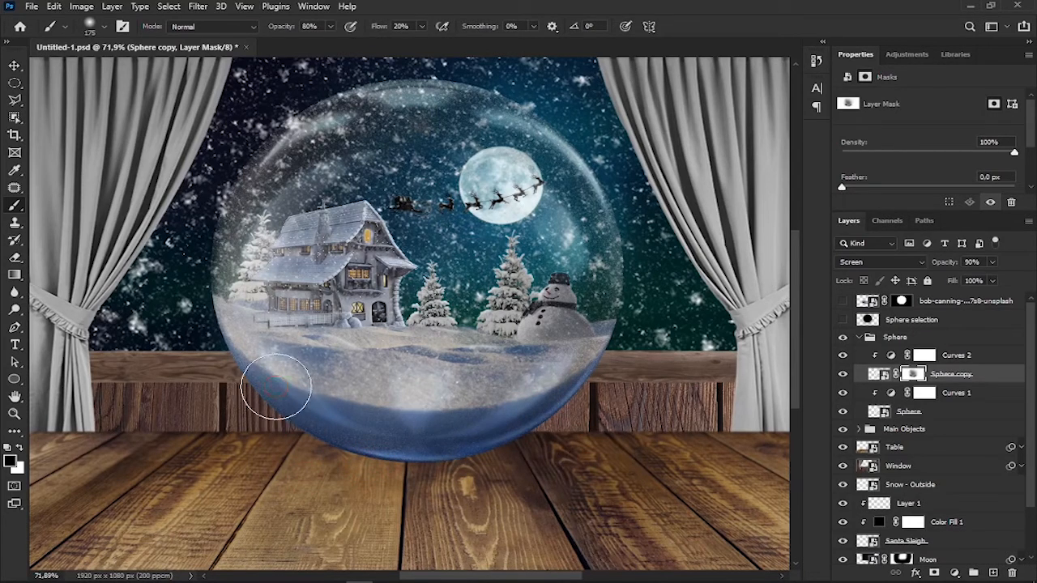
pyautogui.click(858, 339)
pyautogui.scroll(-3, 475, 419)
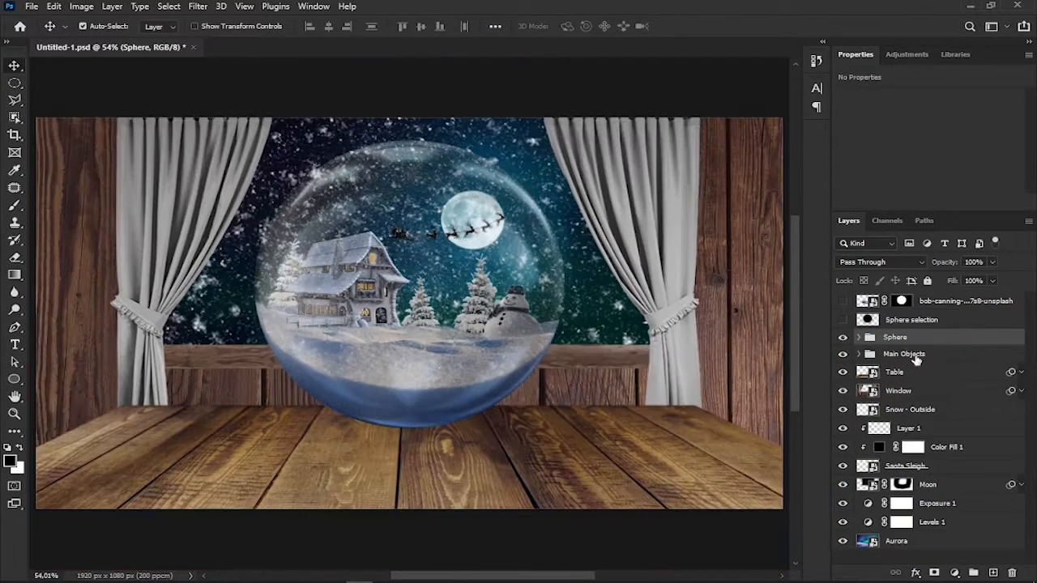
# - Add a Color Lookup adjustment above Main Objects using the Moonlight.3DL file
pyautogui.click(916, 358)
pyautogui.click(955, 573)
pyautogui.click(956, 497)
pyautogui.click(920, 101)
pyautogui.click(913, 434)
# - Replace the Color Lookup's mask with a copy of the round globe mask and set the adjustment's opacity to 15%
pyautogui.rightClick(901, 355)
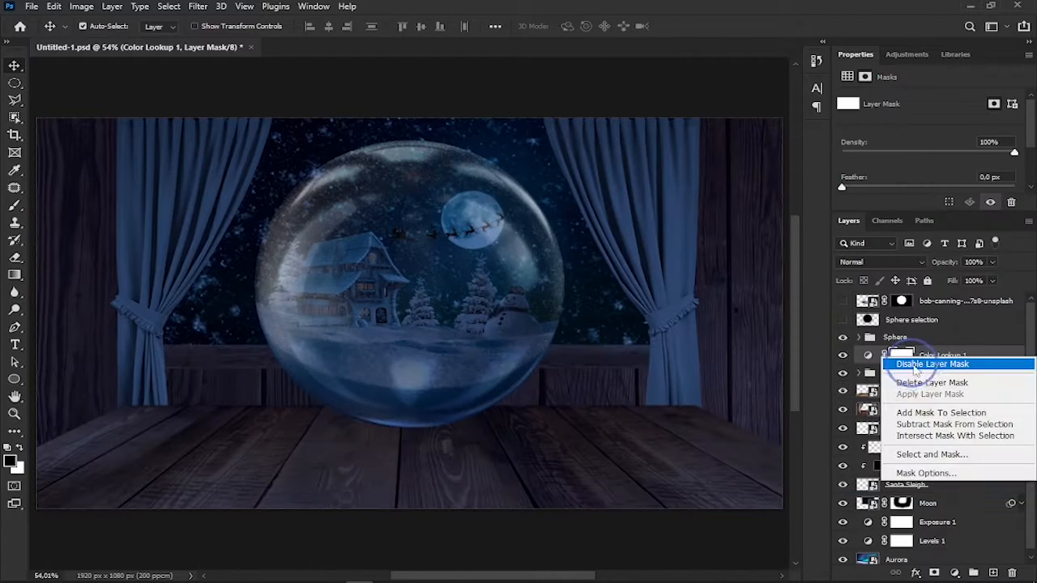
pyautogui.click(917, 382)
pyautogui.moveTo(902, 302); pyautogui.dragTo(903, 358)
pyautogui.click(950, 274)
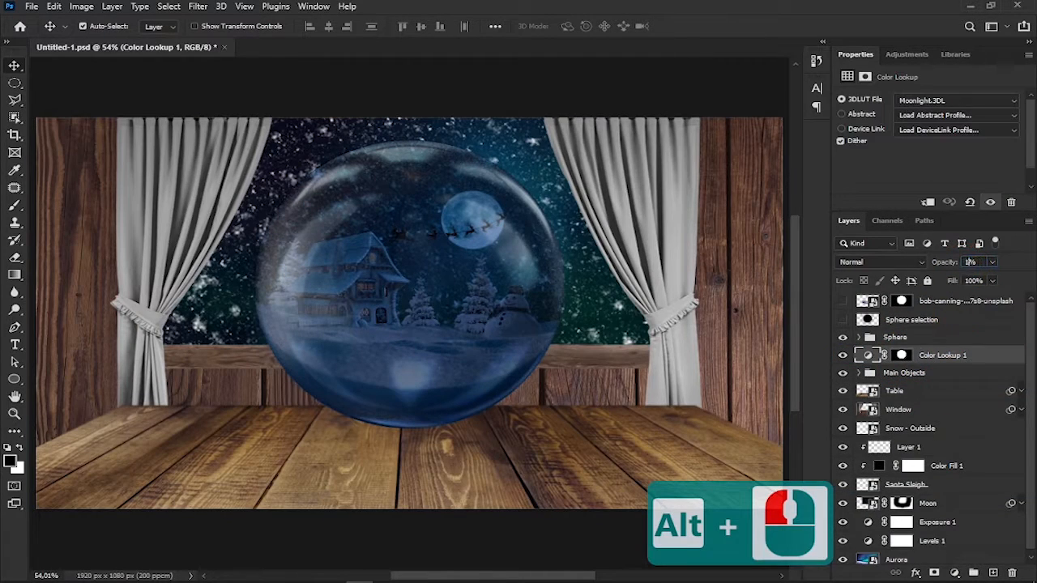
pyautogui.write('15')
pyautogui.click(845, 364)
# - Place favpng_glass-sphere above the Sphere group at about 23% scale with its base under the globe, and name it Stand
pyautogui.click(921, 338)
pyautogui.click(99, 579)
pyautogui.moveTo(355, 356); pyautogui.dragTo(660, 423)
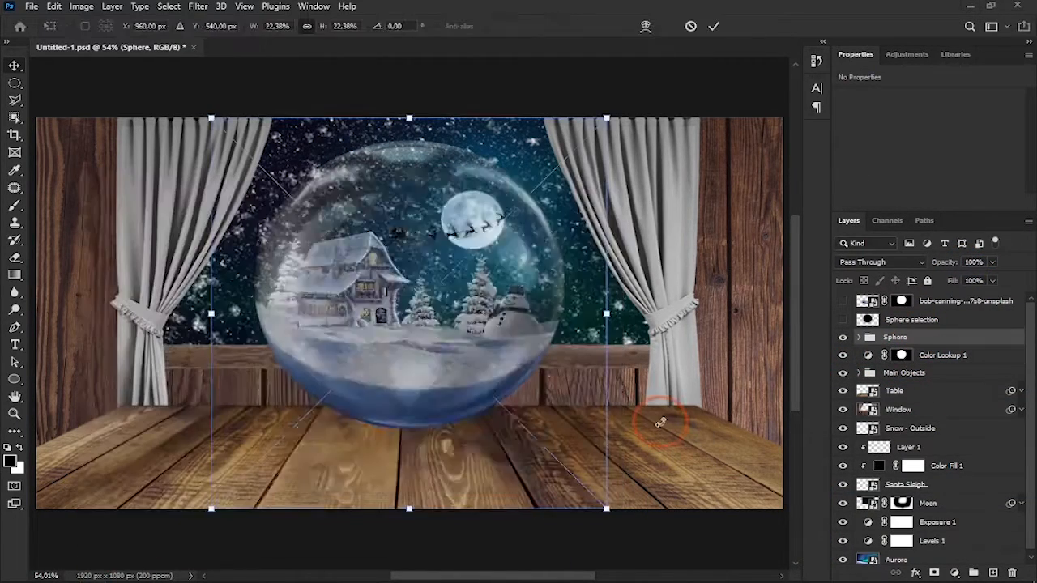
pyautogui.moveTo(607, 119)
pyautogui.mouseDown()
pyautogui.moveTo(630, 106)
pyautogui.moveTo(611, 123)
pyautogui.mouseUp()
pyautogui.moveTo(456, 423); pyautogui.dragTo(455, 430)
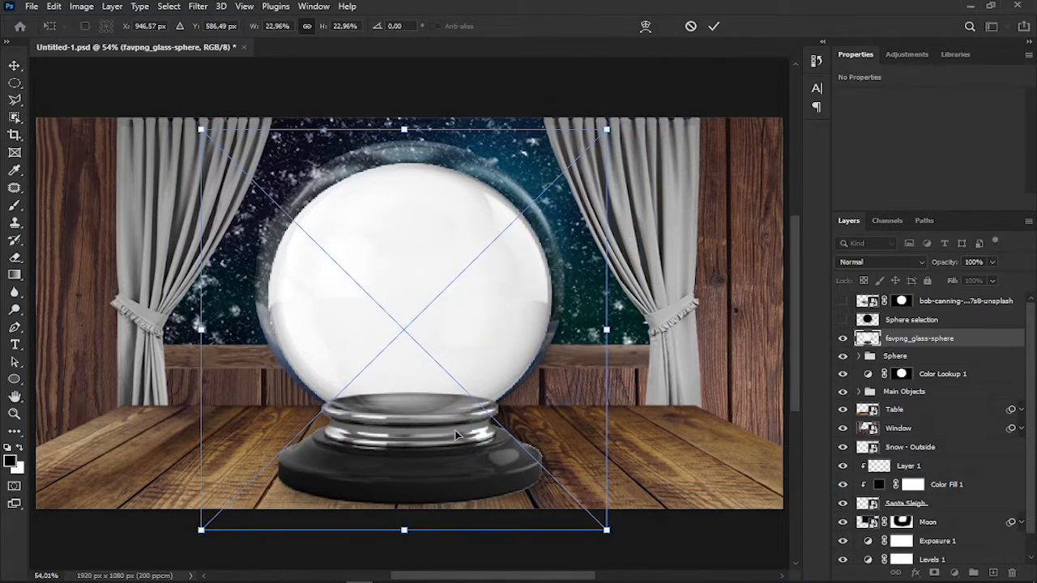
pyautogui.click(714, 27)
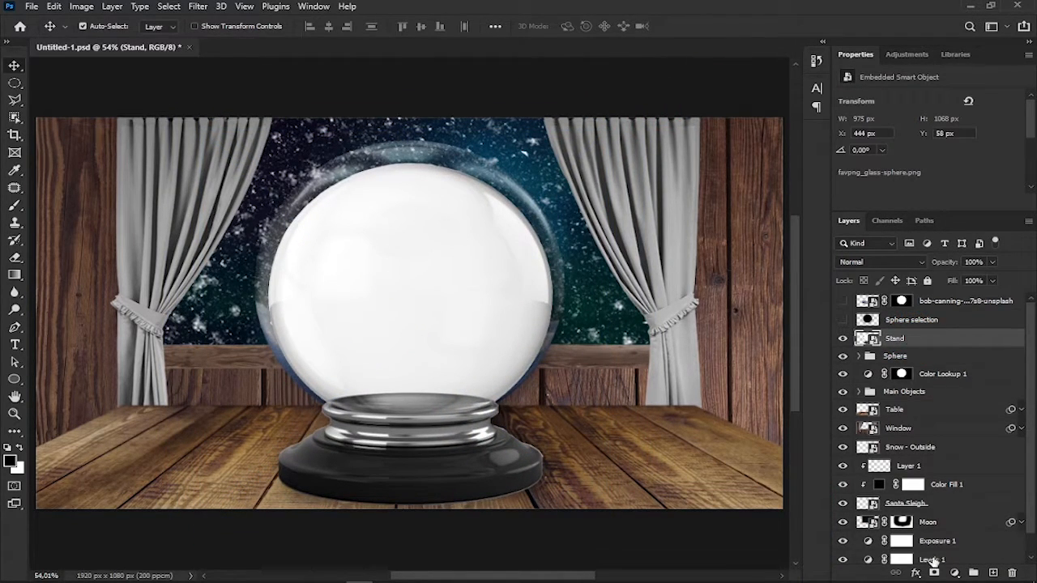
# - Add a layer mask to Stand, load the layer's outline as a selection and smooth it
pyautogui.click(934, 573)
pyautogui.keyDown('ctrl'); pyautogui.click(868, 339); pyautogui.keyUp('ctrl')
pyautogui.click(169, 6)
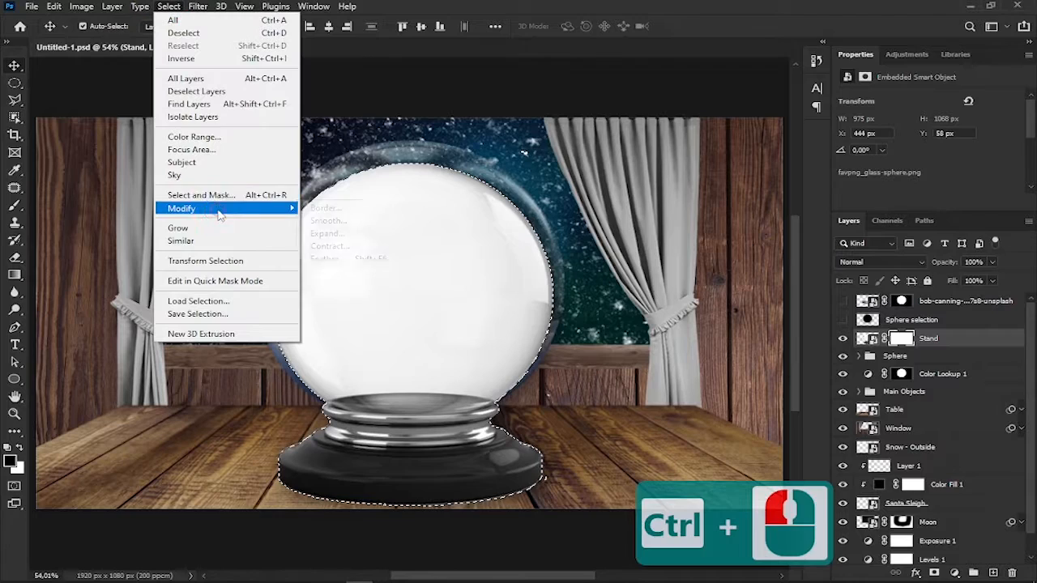
pyautogui.moveTo(219, 212)
pyautogui.click(326, 222)
pyautogui.click(589, 181)
# - Feather the selection around the stand and contract it by 3 pixels
pyautogui.click(171, 7)
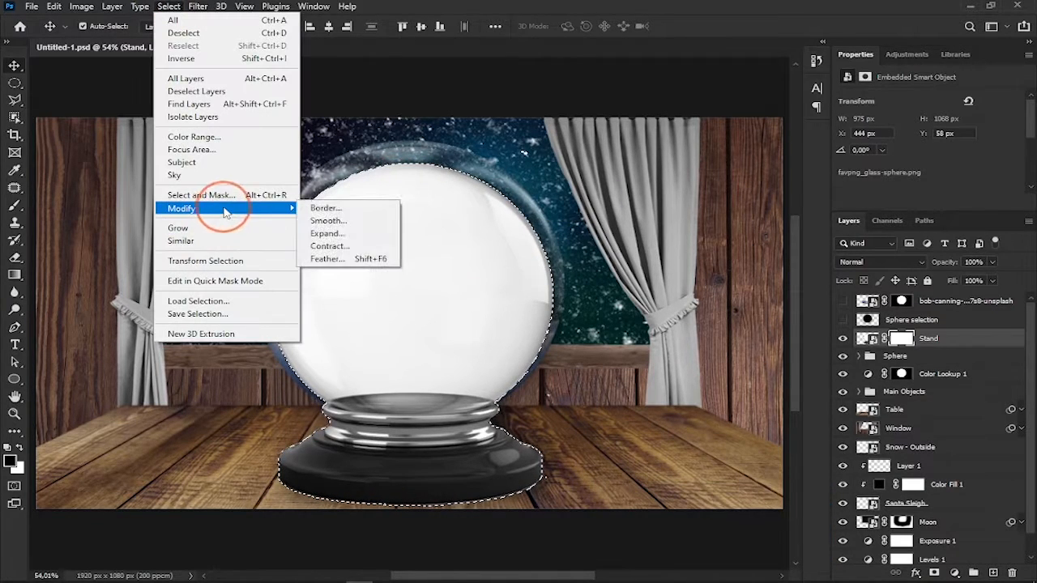
pyautogui.click(350, 260)
pyautogui.click(589, 180)
pyautogui.click(170, 7)
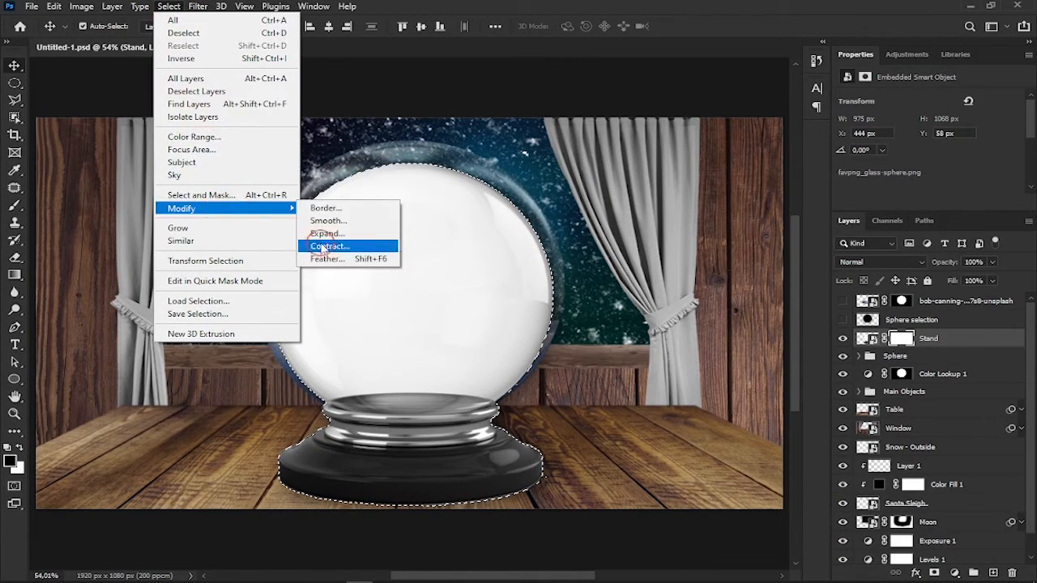
pyautogui.click(329, 246)
pyautogui.write('3')
pyautogui.click(573, 185)
# - Contract the stand selection once more and fill everything outside it with black on the Stand mask
pyautogui.click(168, 6)
pyautogui.moveTo(190, 204)
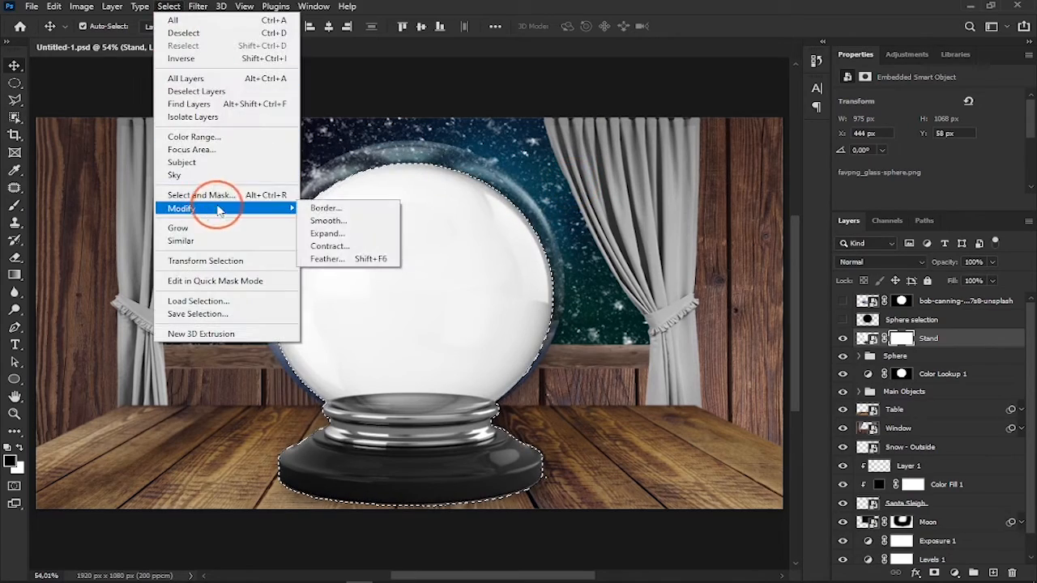
pyautogui.click(328, 249)
pyautogui.click(585, 182)
pyautogui.hotkey('ctrl', 'shift', 'i')
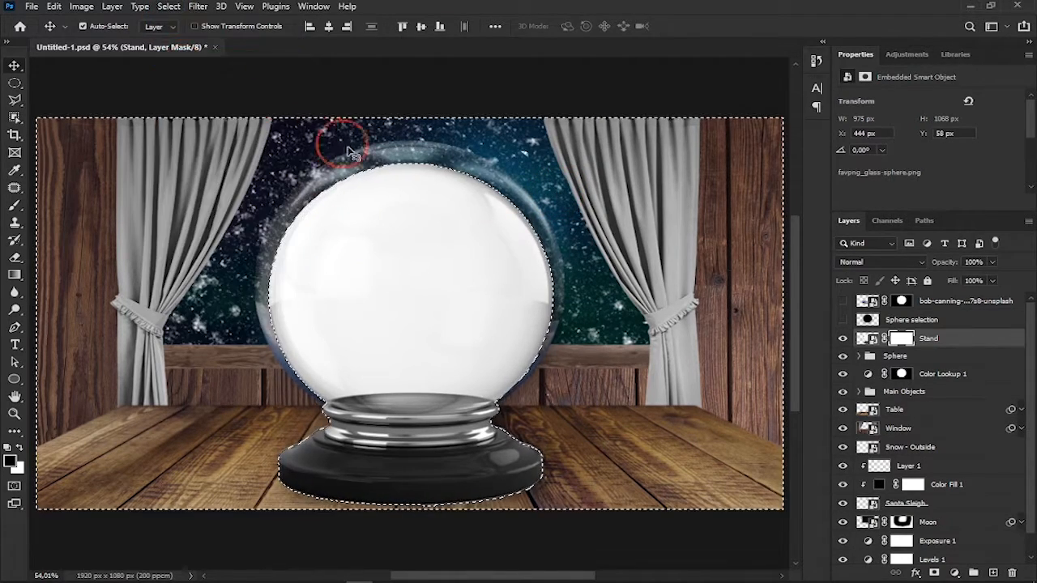
pyautogui.hotkey('alt', 'BackSpace')
pyautogui.hotkey('ctrl', 'd')
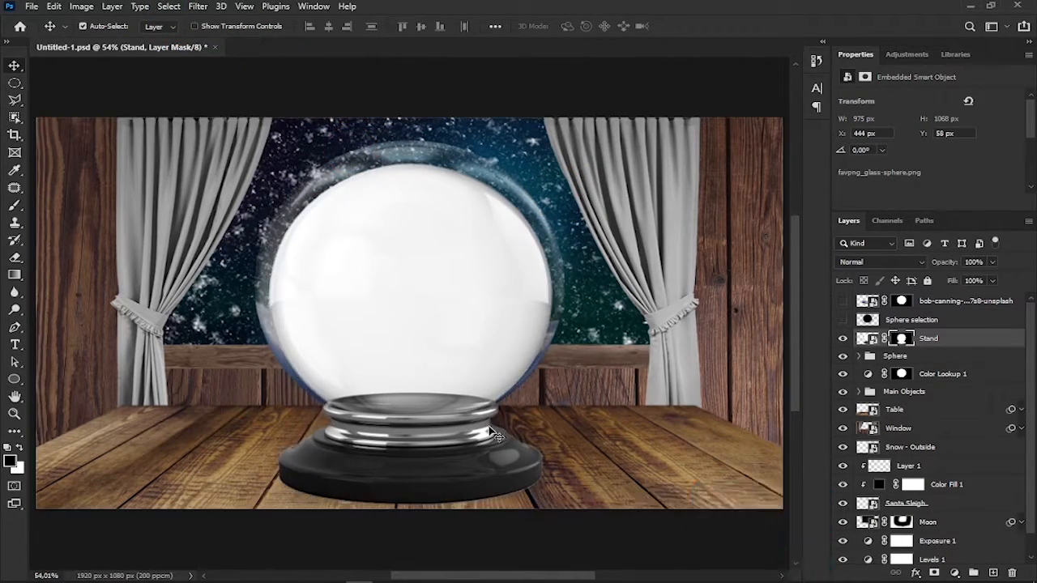
# - Load the Stand mask as a selection, contract it by 2 pixels and black out the mask outside it
pyautogui.keyDown('ctrl'); pyautogui.click(901, 338); pyautogui.keyUp('ctrl')
pyautogui.click(169, 6)
pyautogui.moveTo(189, 203)
pyautogui.click(328, 249)
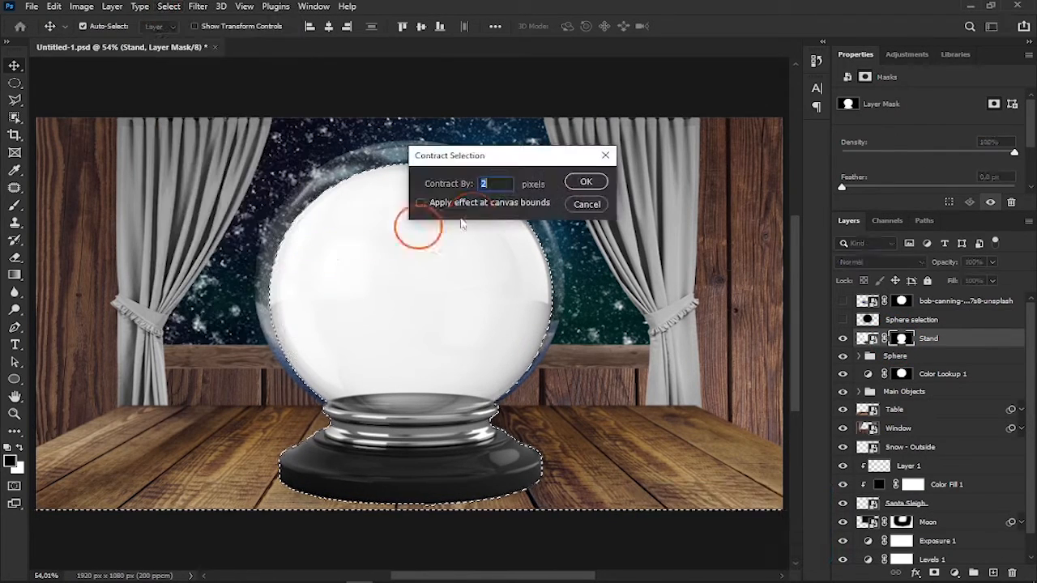
pyautogui.click(577, 181)
pyautogui.click(168, 6)
pyautogui.click(180, 62)
pyautogui.hotkey('alt', 'BackSpace')
pyautogui.hotkey('ctrl', 'd')
# - Draw an elliptical selection over the white ball and flatten it to about 61% height, with its lower edge on the stand's upper ring
pyautogui.moveTo(414, 305); pyautogui.dragTo(252, 178)
pyautogui.rightClick(445, 265)
pyautogui.click(499, 412)
pyautogui.moveTo(414, 177); pyautogui.dragTo(414, 203)
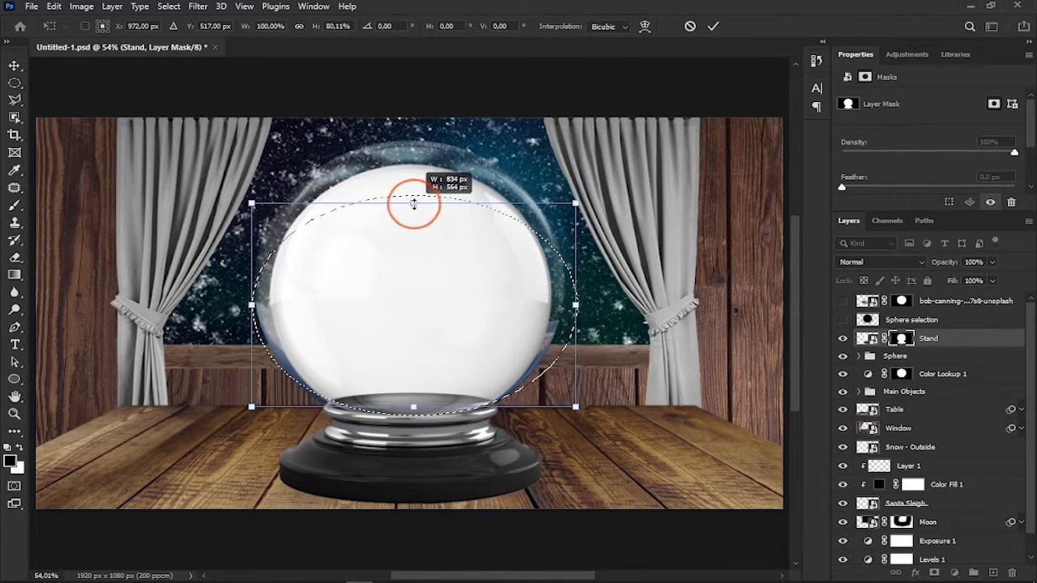
pyautogui.moveTo(438, 300); pyautogui.dragTo(433, 315)
pyautogui.moveTo(410, 227); pyautogui.dragTo(410, 257)
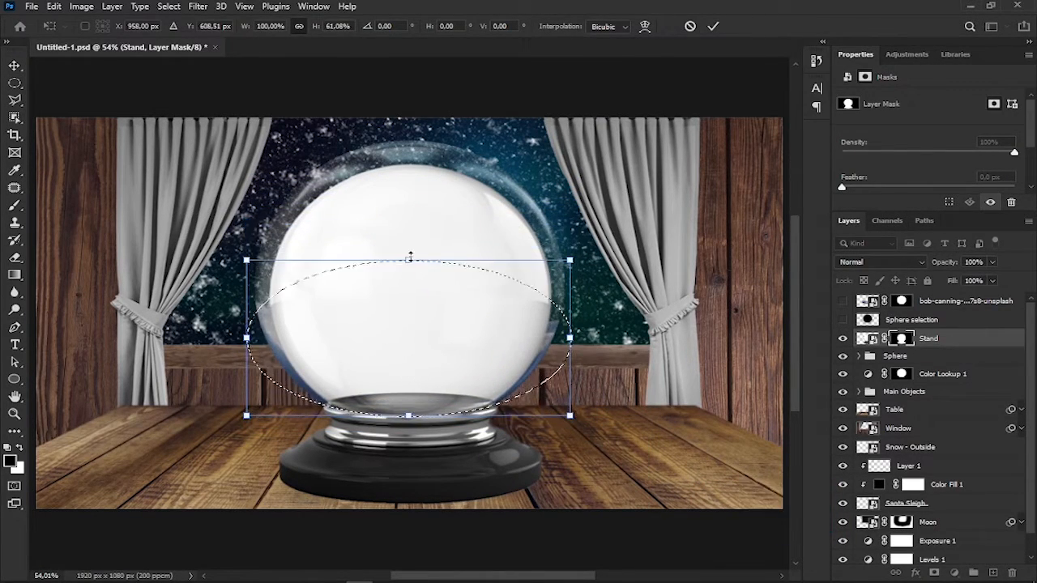
pyautogui.click(717, 27)
# - Smooth and feather the elliptical selection over the white ball
pyautogui.click(169, 6)
pyautogui.click(324, 212)
pyautogui.click(356, 230)
pyautogui.click(585, 183)
pyautogui.click(168, 5)
pyautogui.click(325, 212)
pyautogui.click(357, 283)
pyautogui.click(588, 181)
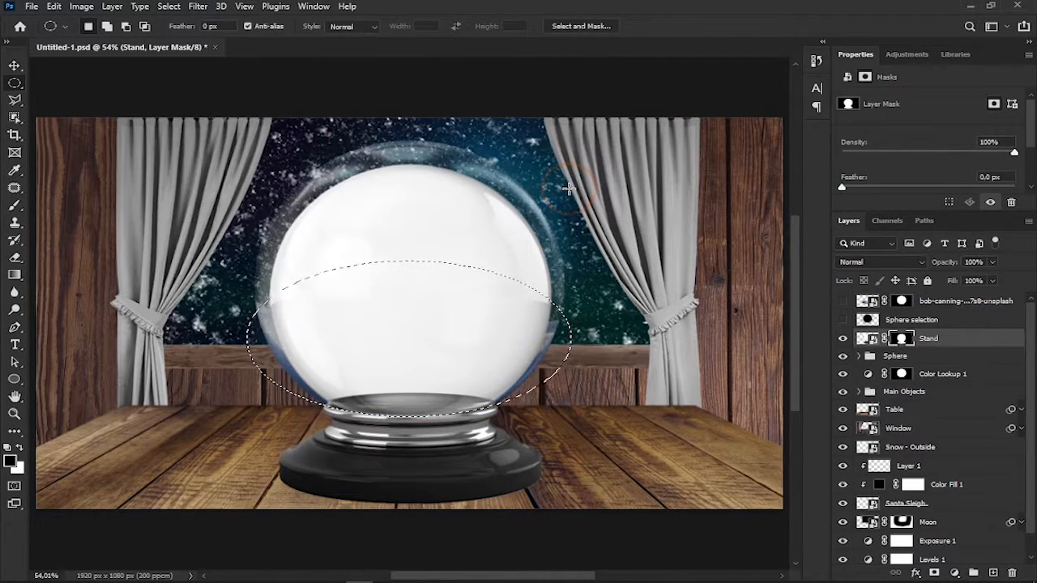
# - Fill the elliptical selection with black on the Stand mask, deselect, and paint out the rest of the white ball with a soft brush
pyautogui.hotkey('alt', 'BackSpace')
pyautogui.hotkey('ctrl', 'd')
pyautogui.press('b')
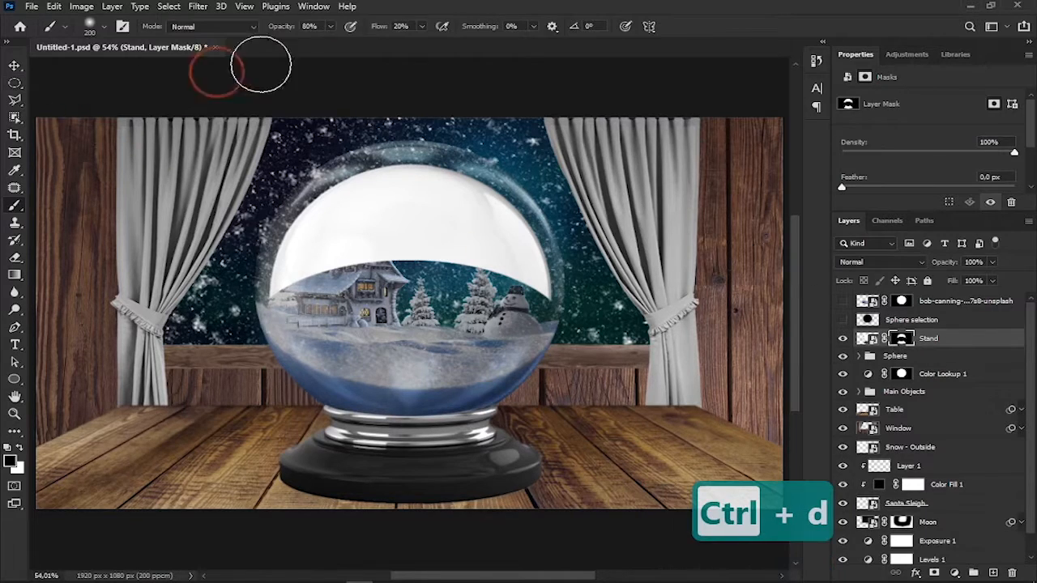
pyautogui.moveTo(385, 27); pyautogui.dragTo(392, 27)
pyautogui.click(100, 27)
pyautogui.moveTo(81, 101); pyautogui.dragTo(195, 100)
pyautogui.moveTo(370, 271); pyautogui.dragTo(425, 245)
pyautogui.press('v')
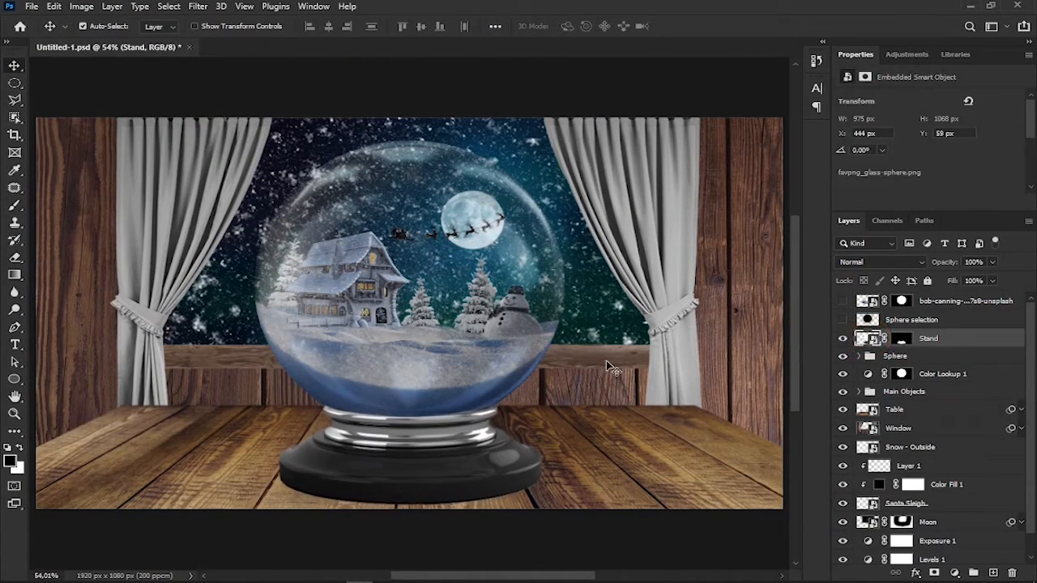
# - Flatten the brush tip into a horizontal ellipse and clean the Stand mask along the top edge of the metal ring
pyautogui.scroll(6, 535, 388)
pyautogui.click(14, 206)
pyautogui.click(104, 28)
pyautogui.moveTo(44, 61); pyautogui.dragTo(44, 69)
pyautogui.click(339, 398)
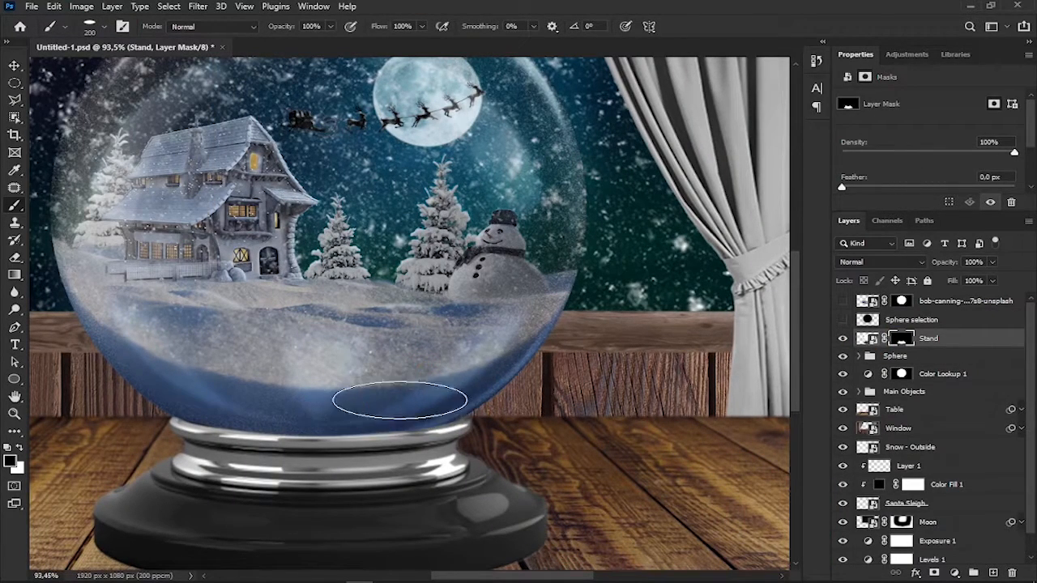
pyautogui.press('v')
pyautogui.hotkey('ctrl', '0')
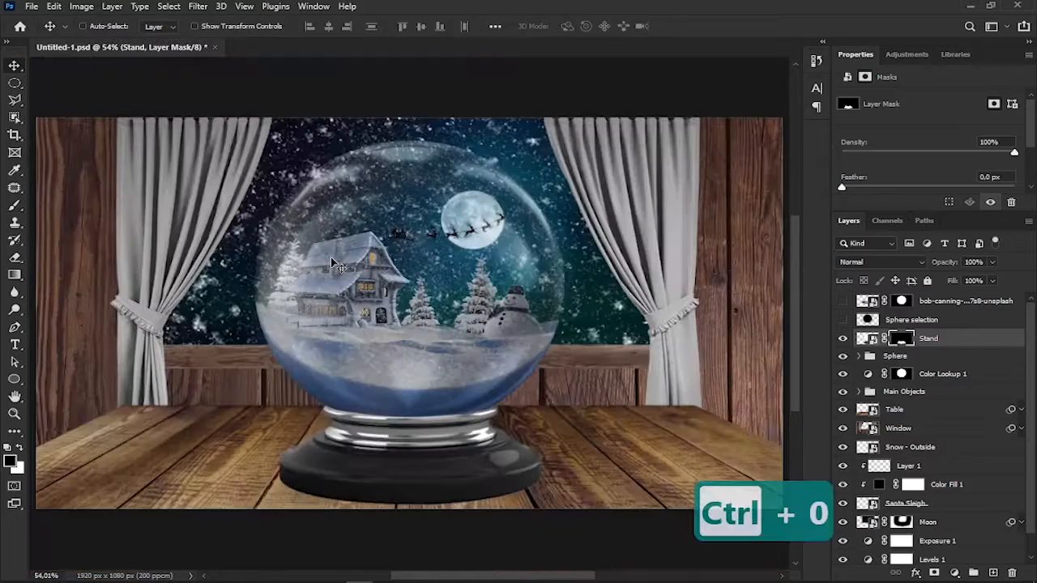
# - Add a Hue/Saturation adjustment clipped to the Stand layer with lightness set to -15
pyautogui.click(934, 573)
pyautogui.click(924, 445)
pyautogui.click(871, 340)
pyautogui.moveTo(1030, 134); pyautogui.dragTo(1035, 162)
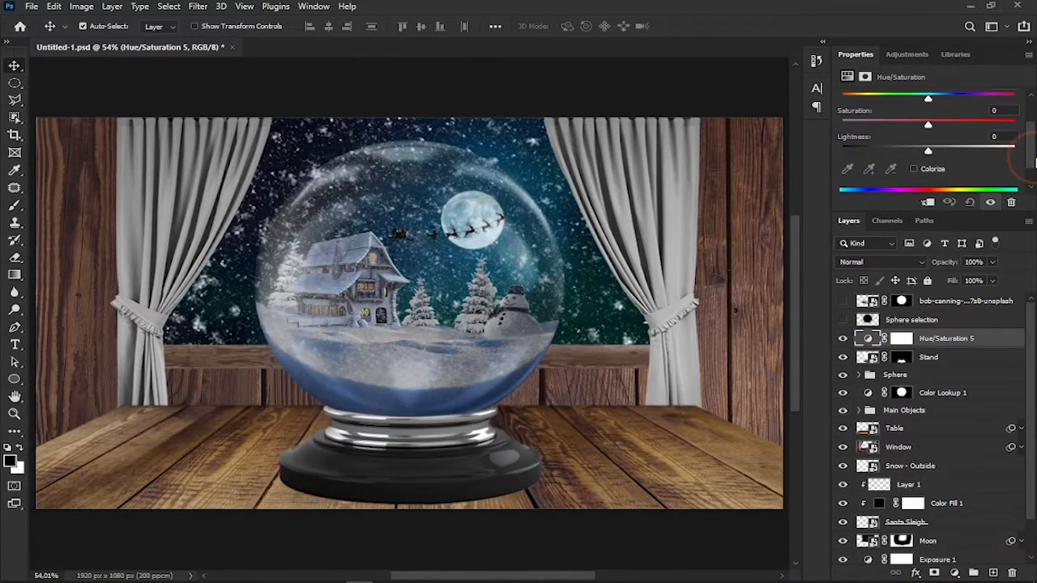
pyautogui.moveTo(929, 152); pyautogui.dragTo(916, 151)
pyautogui.keyDown('alt'); pyautogui.click(985, 347); pyautogui.keyUp('alt')
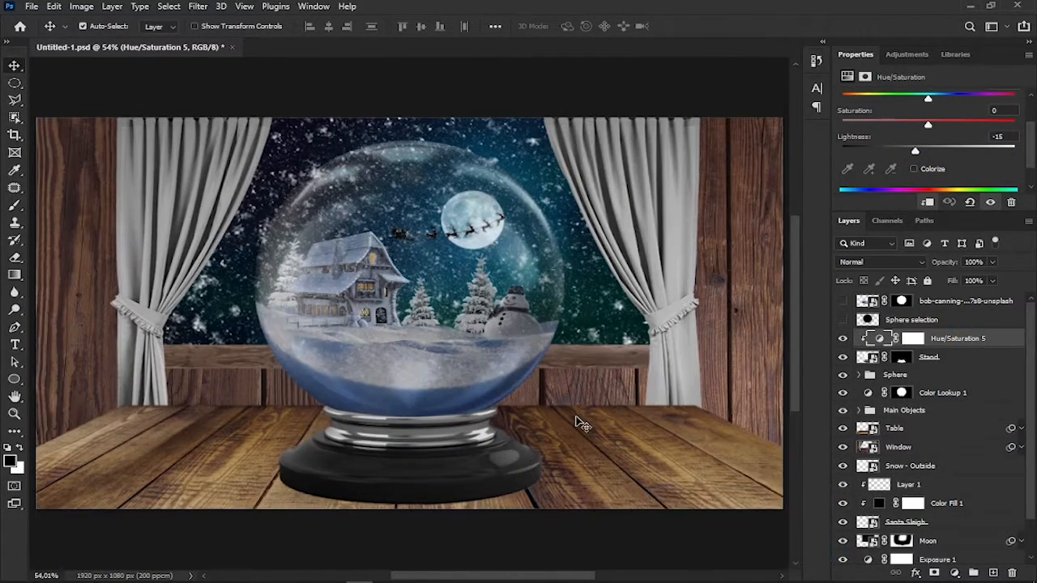
# - Create a layer named "Shadow od Stand" directly below the Sphere group and set its blend mode to Soft Light
pyautogui.click(891, 377)
pyautogui.keyDown('ctrl'); pyautogui.click(994, 572); pyautogui.keyUp('ctrl')
pyautogui.write('Shadow od Stand')
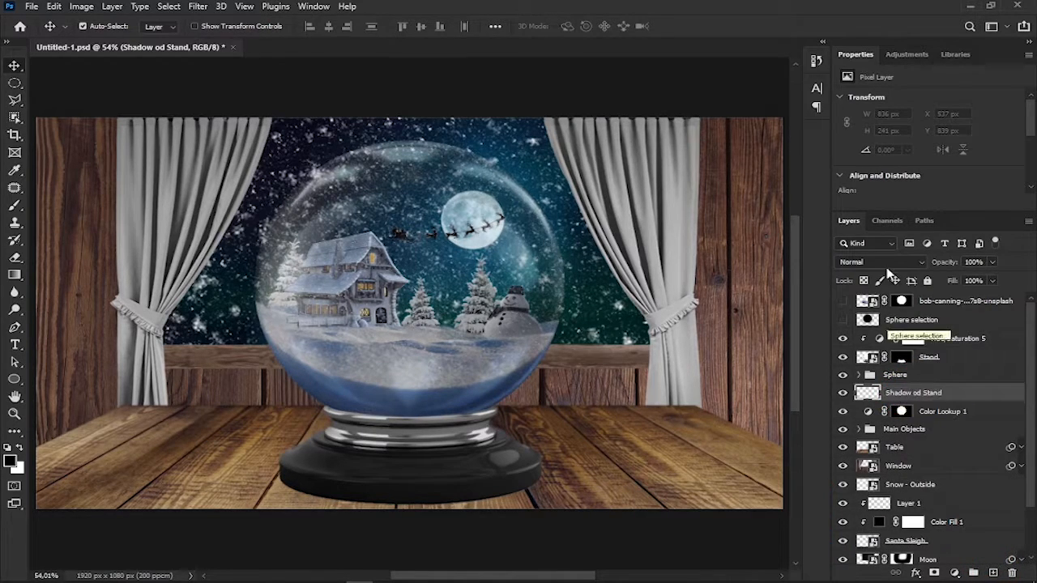
pyautogui.click(883, 262)
pyautogui.click(830, 324)
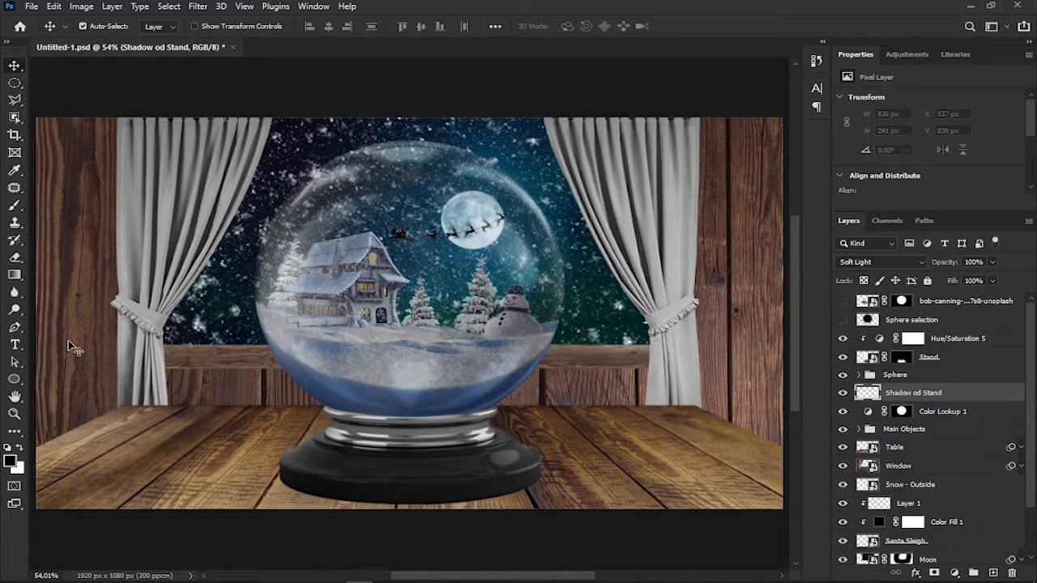
pyautogui.click(104, 26)
pyautogui.doubleClick(90, 232)
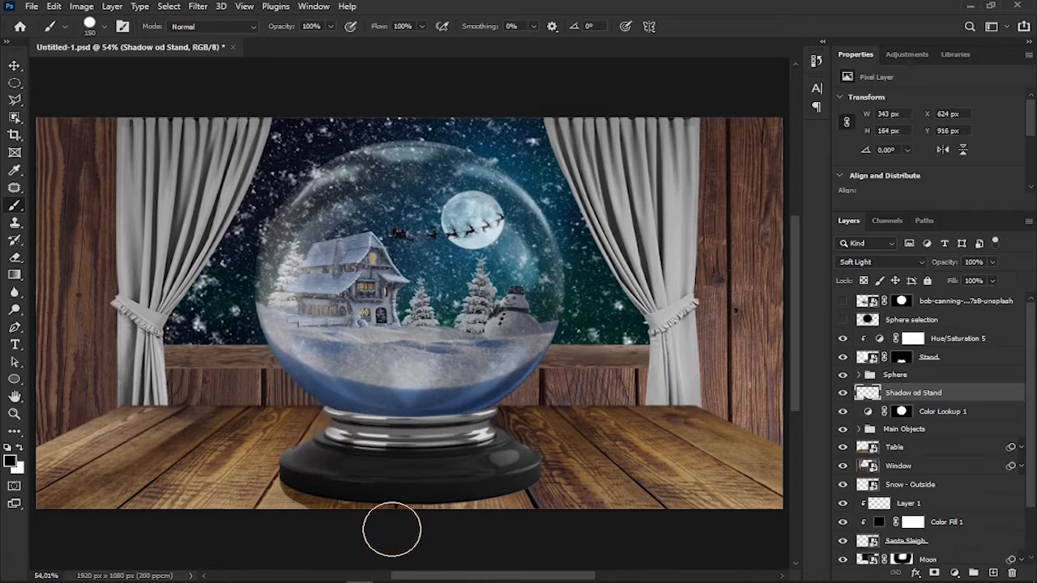
pyautogui.hotkey('ctrl', 'z')
# - Paint a black shadow around the stand's base with a 300 px soft round brush, and shift stand and shadow slightly left
pyautogui.click(104, 26)
pyautogui.click(89, 197)
pyautogui.click(509, 4)
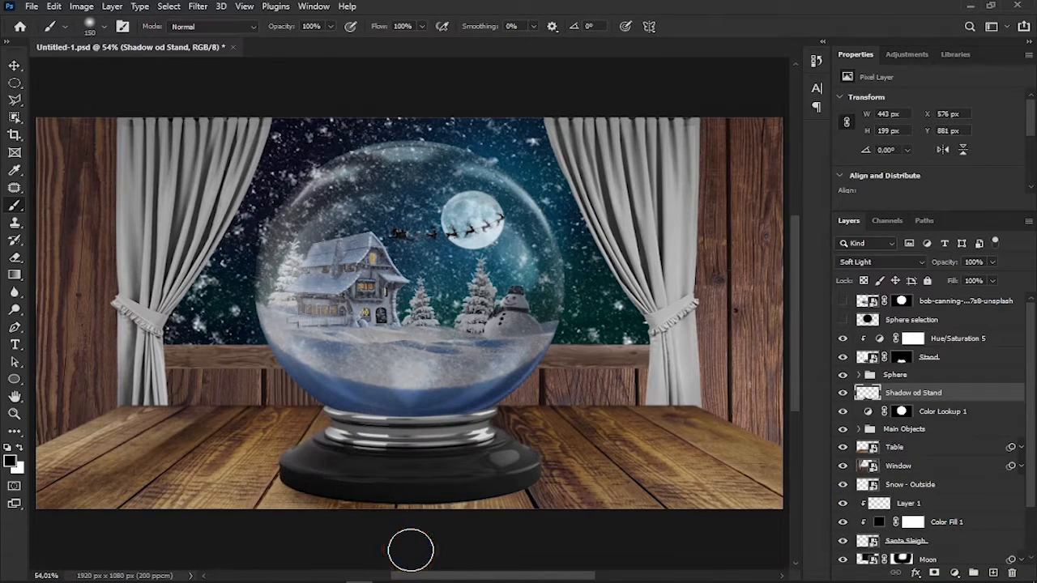
pyautogui.hotkey('ctrl', 'z')
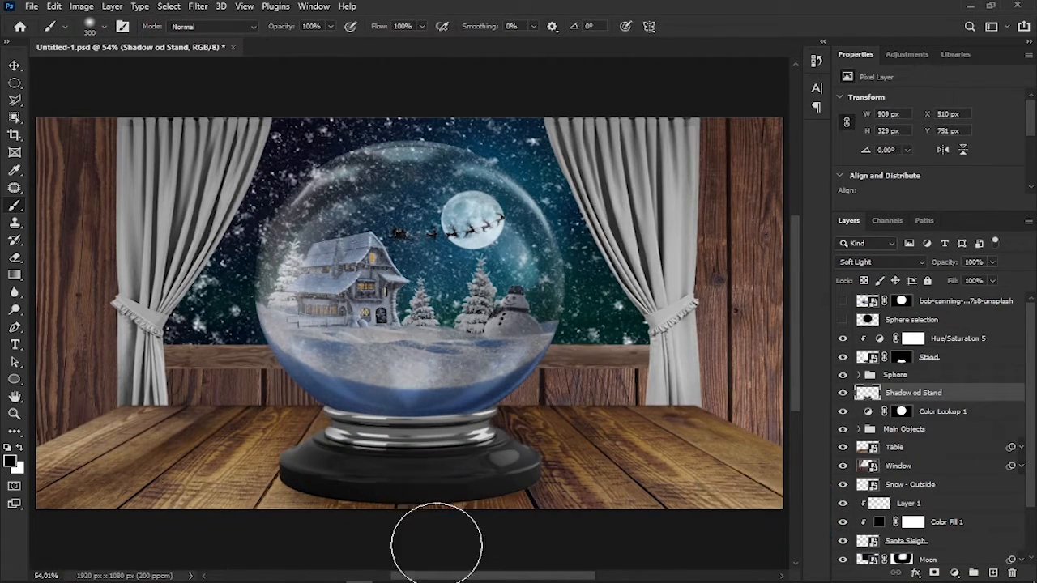
pyautogui.keyDown('ctrl'); pyautogui.click(928, 358); pyautogui.keyUp('ctrl')
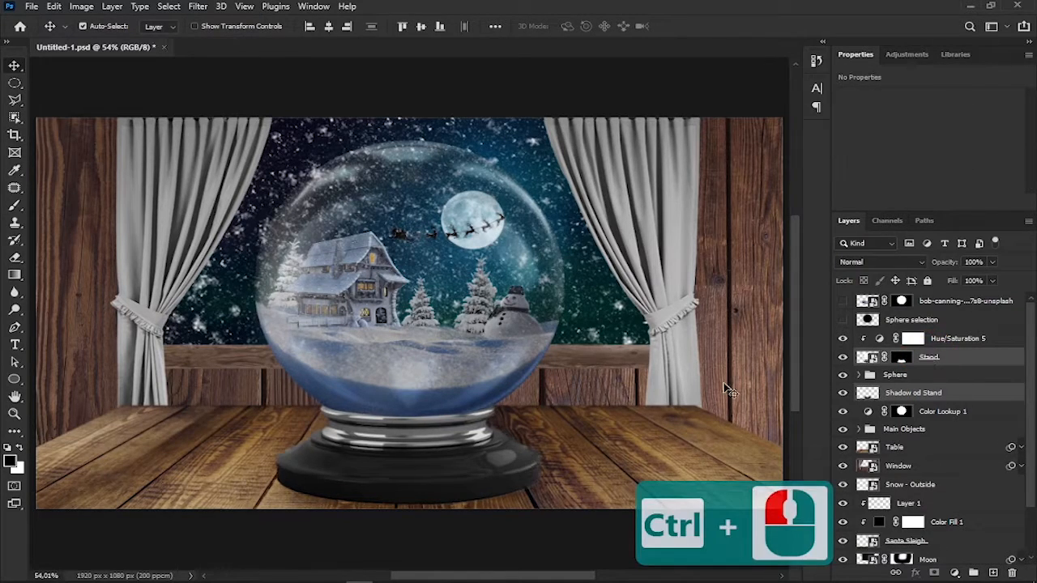
# - Place the decorative lantern image above the Window layer, scaled down to about 339 px high on the right wooden wall
pyautogui.click(891, 463)
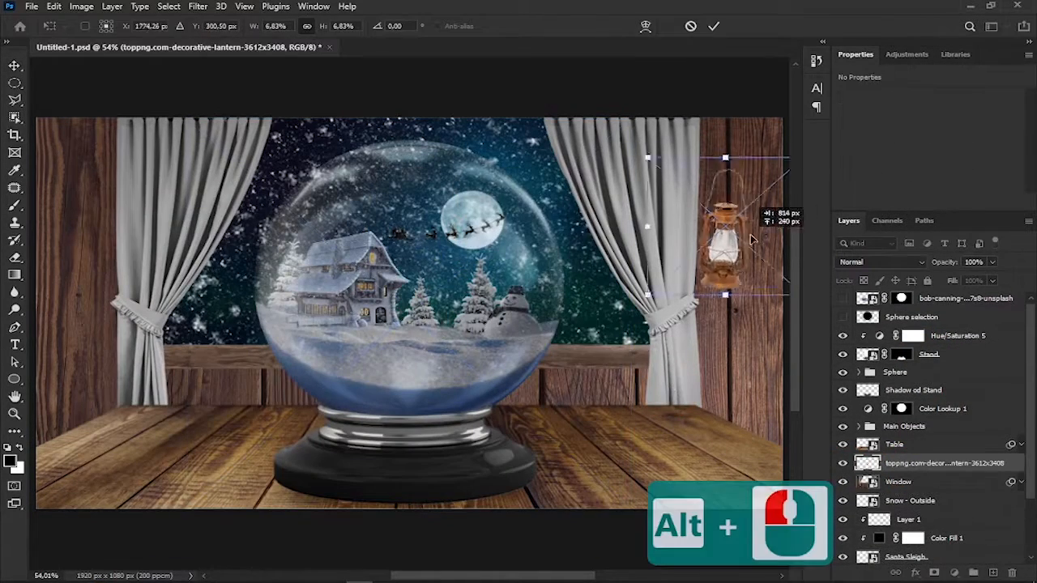
pyautogui.moveTo(685, 203); pyautogui.dragTo(700, 216)
pyautogui.click(721, 32)
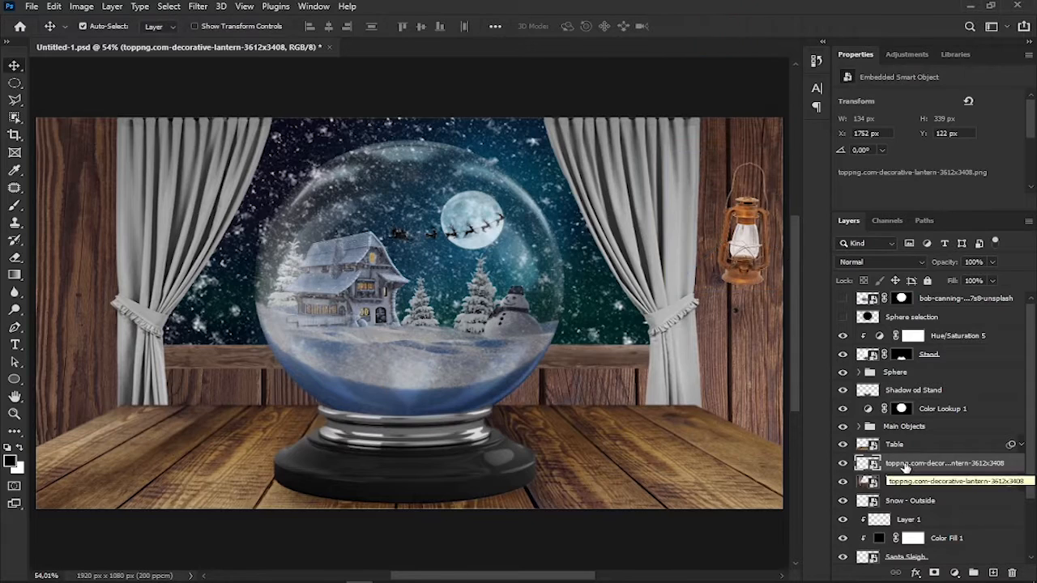
# - Apply a Minimum smart filter to the lantern layer
pyautogui.keyDown('alt'); pyautogui.scroll(8, 745, 235); pyautogui.keyUp('alt')
pyautogui.click(198, 6)
pyautogui.moveTo(243, 291)
pyautogui.click(422, 343)
pyautogui.moveTo(571, 315); pyautogui.dragTo(571, 316)
pyautogui.click(755, 128)
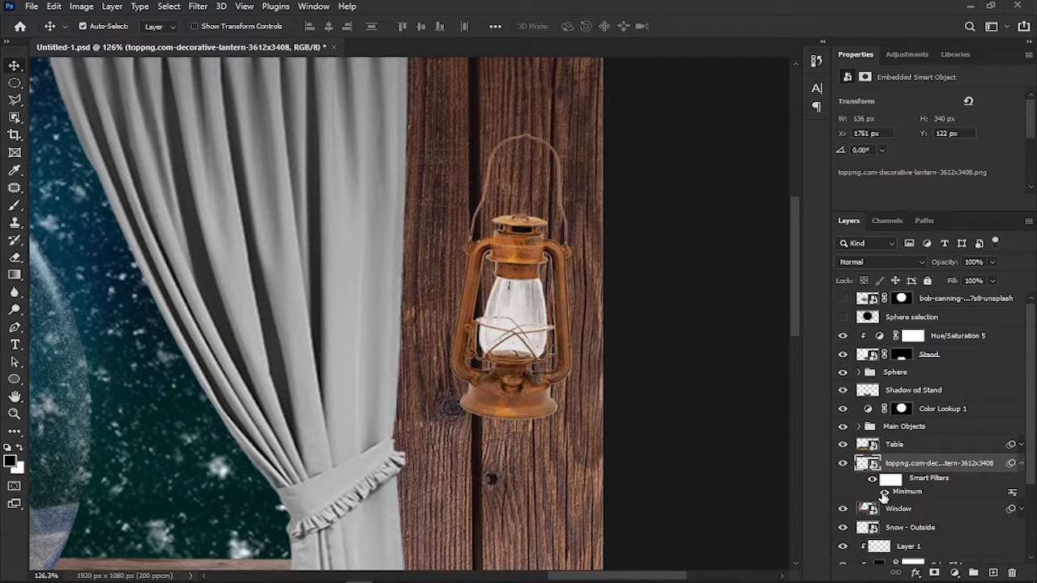
# - Apply a Hue/Saturation smart filter to the lantern with hue +3 and slightly lower lightness, and rename the layer Lantern 1
pyautogui.click(81, 6)
pyautogui.moveTo(105, 39)
pyautogui.click(243, 98)
pyautogui.moveTo(765, 220); pyautogui.dragTo(769, 226)
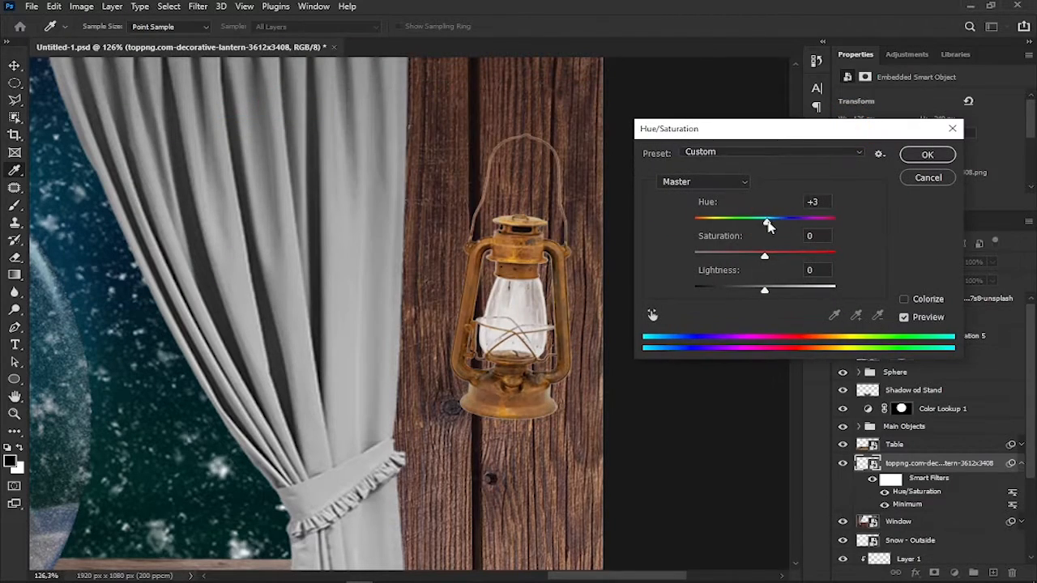
pyautogui.moveTo(764, 289); pyautogui.dragTo(763, 290)
pyautogui.click(928, 155)
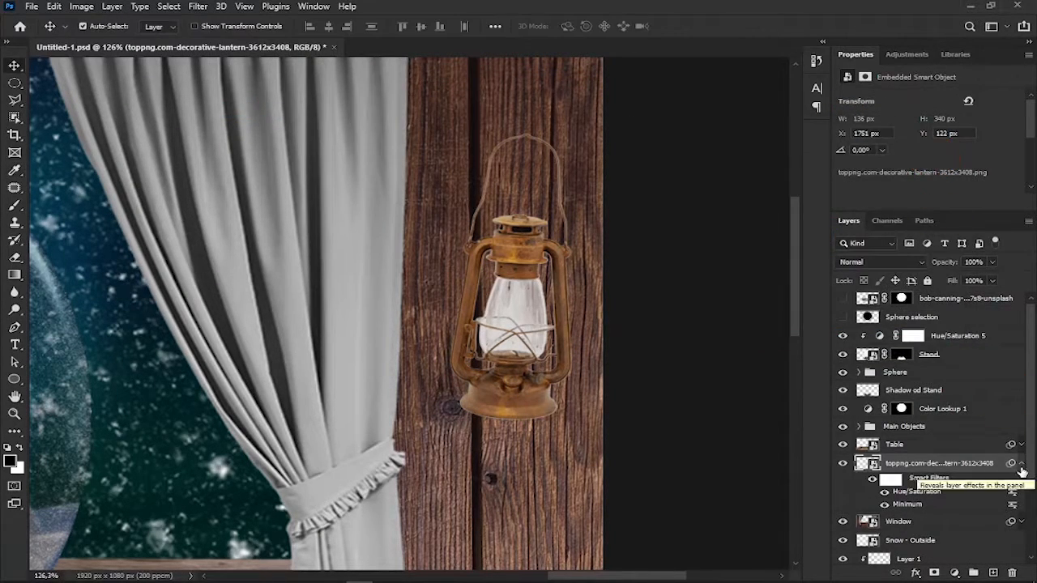
pyautogui.click(1021, 464)
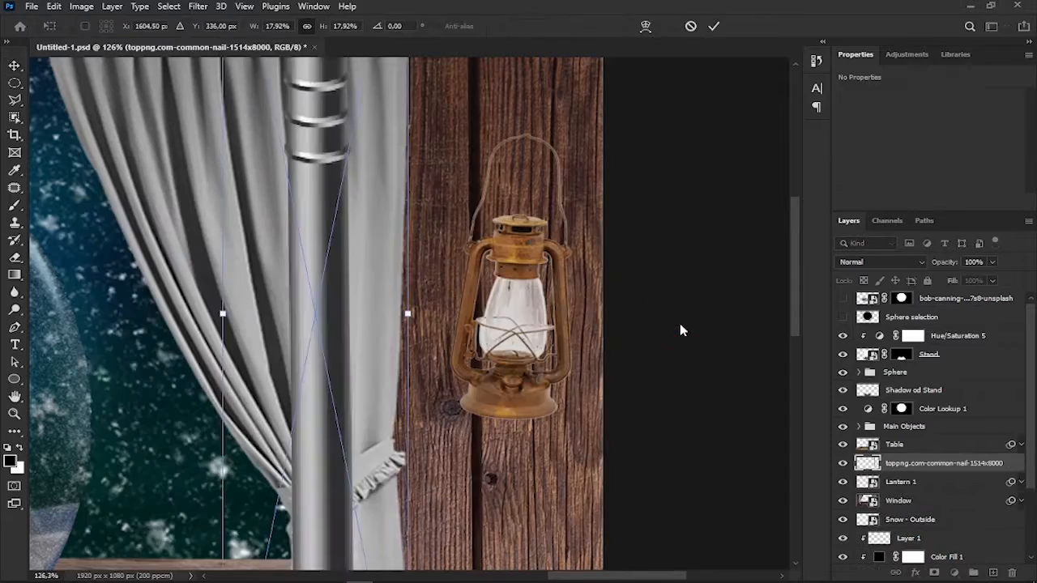
# - Place the common nail image above Lantern 1, shrunk and positioned over the top of the lantern's wire handle
pyautogui.scroll(-3, 681, 329)
pyautogui.scroll(5, 518, 235)
pyautogui.moveTo(501, 249); pyautogui.dragTo(503, 278)
pyautogui.scroll(7, 539, 294)
pyautogui.click(714, 27)
# - Transform the nail in perspective so that its head end is wider than its tip
pyautogui.hotkey('ctrl', 't')
pyautogui.rightClick(476, 303)
pyautogui.click(528, 375)
pyautogui.moveTo(486, 195); pyautogui.dragTo(495, 196)
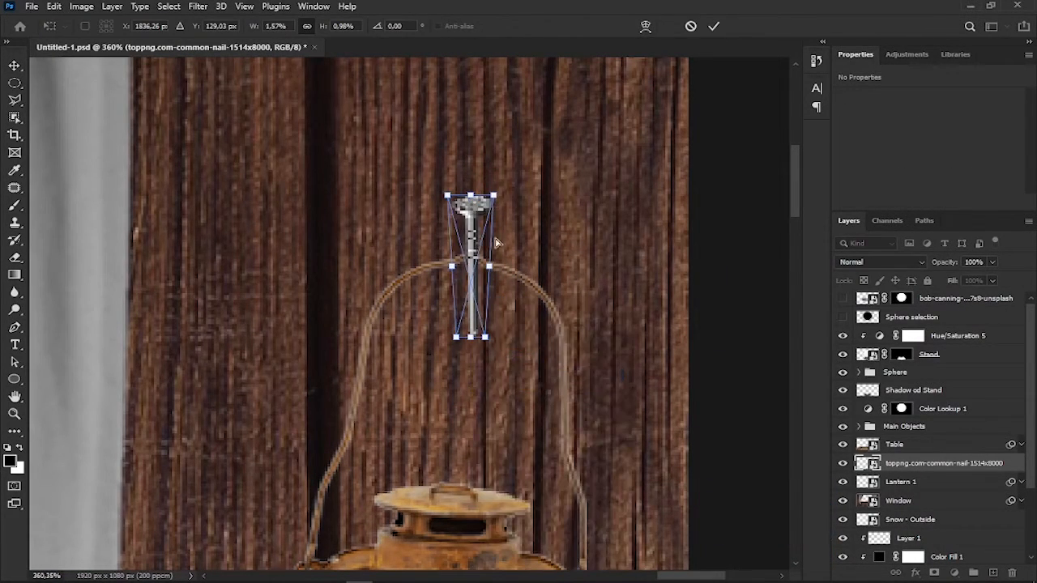
pyautogui.click(716, 26)
# - Darken the nail with a Hue/Saturation smart filter by lowering its lightness
pyautogui.click(81, 6)
pyautogui.moveTo(150, 37)
pyautogui.click(332, 109)
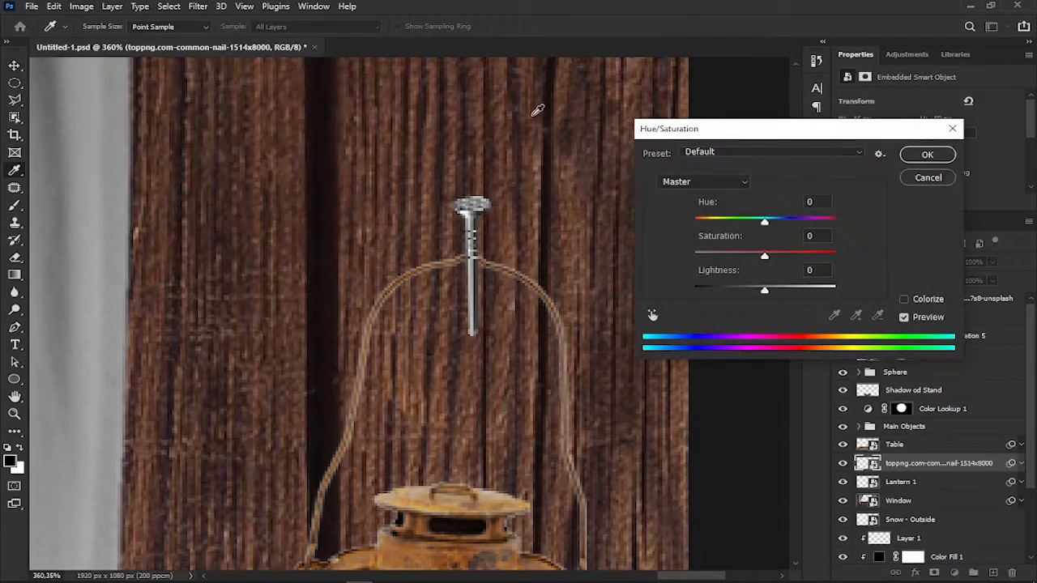
pyautogui.moveTo(746, 295); pyautogui.dragTo(741, 295)
pyautogui.click(926, 156)
pyautogui.click(1021, 468)
# - Add a layer mask to the nail and paint out its lower part with a small hard round brush
pyautogui.click(933, 573)
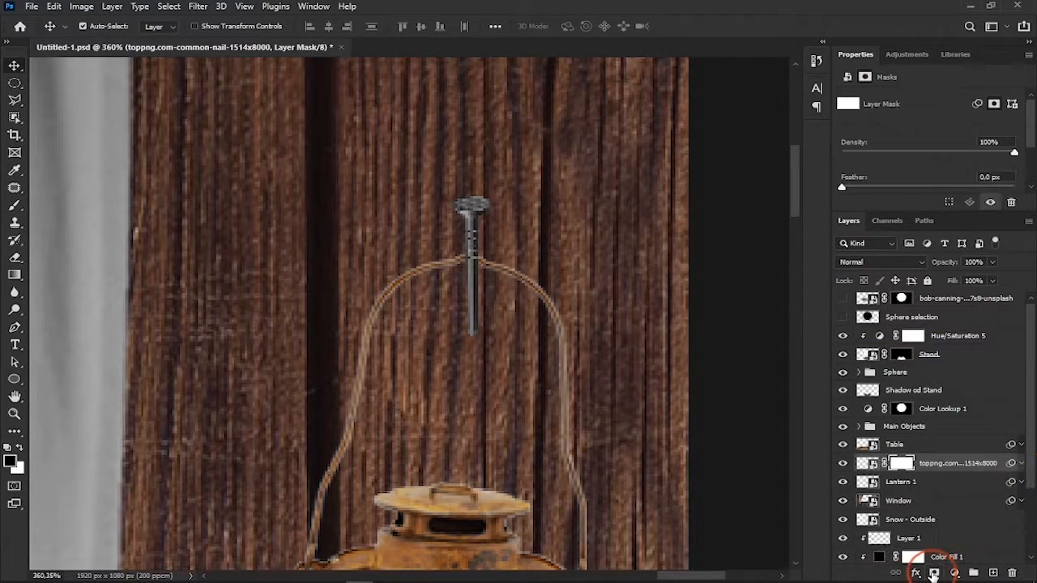
pyautogui.click(105, 29)
pyautogui.click(102, 231)
pyautogui.click(556, 5)
pyautogui.press('[')
pyautogui.press('[')
pyautogui.press('[')
pyautogui.press('[')
pyautogui.press('[')
pyautogui.press('[')
pyautogui.press('[')
pyautogui.press('[')
pyautogui.press('[')
pyautogui.press('[')
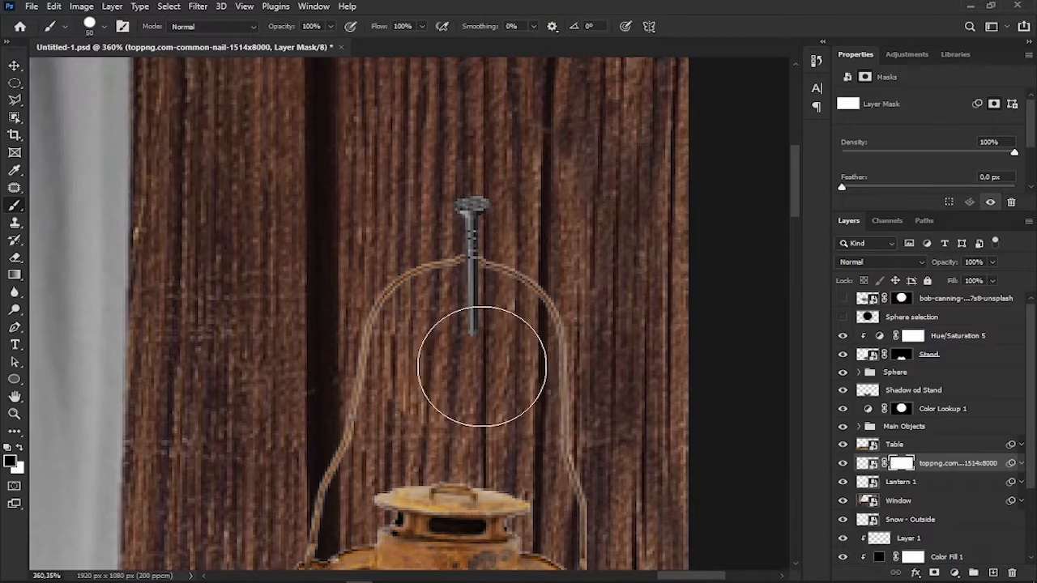
pyautogui.press('v')
# - Rename the nail layer Nail 1
pyautogui.doubleClick(940, 462)
pyautogui.write('Nail 1')
pyautogui.press('Return')
pyautogui.keyDown('ctrl'); pyautogui.click(956, 469); pyautogui.keyUp('ctrl')
pyautogui.scroll(-18, 673, 405)
pyautogui.moveTo(639, 350); pyautogui.dragTo(638, 361)
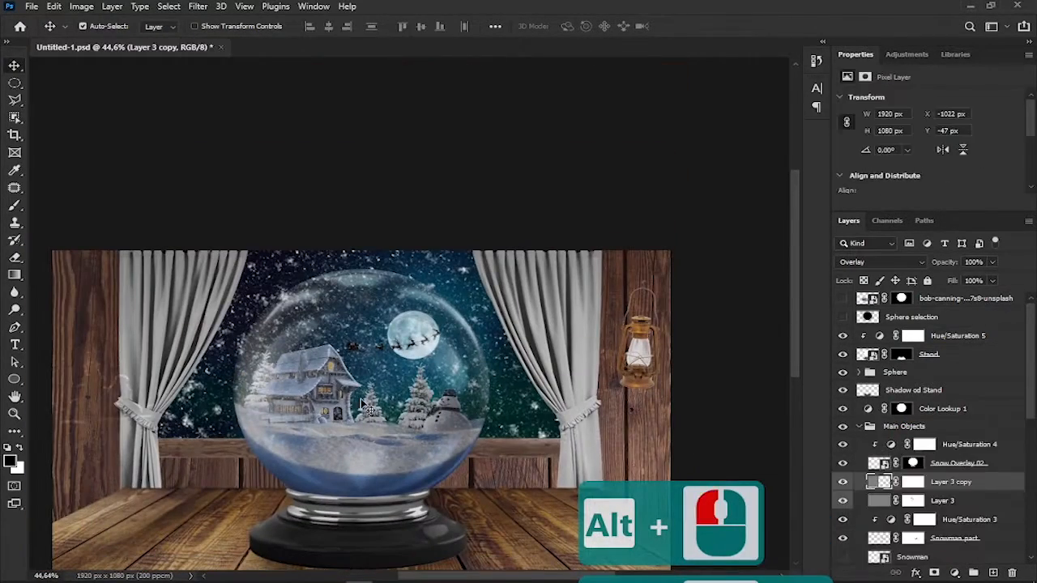
pyautogui.hotkey('ctrl', 'z')
# - Duplicate the Nail 1 and Lantern 1 layers and rename the copies Nail 2 and Lantern 2
pyautogui.click(932, 462)
pyautogui.keyDown('ctrl'); pyautogui.click(930, 448); pyautogui.keyUp('ctrl')
pyautogui.hotkey('ctrl', 'j')
pyautogui.click(928, 442)
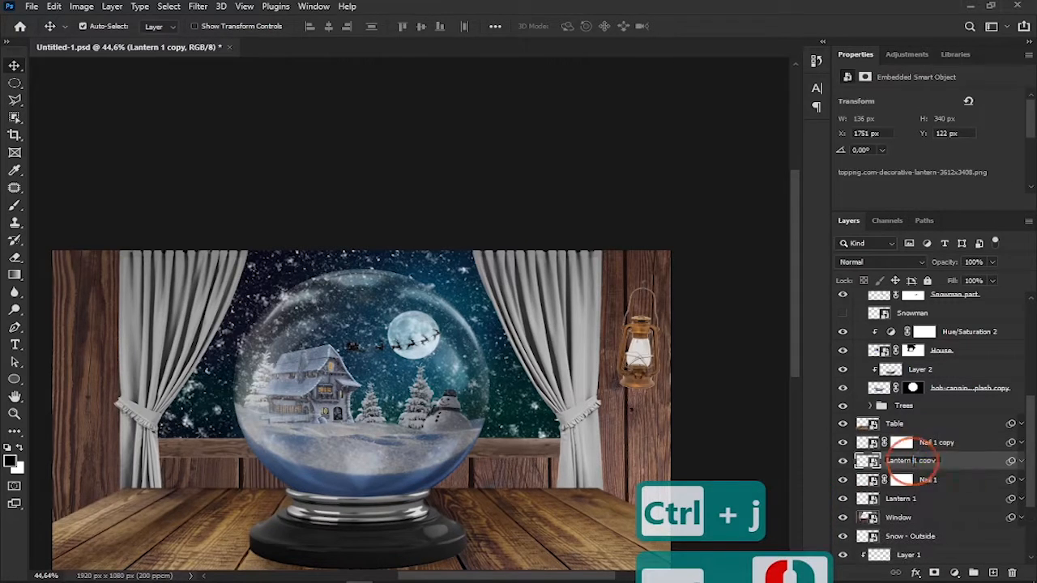
pyautogui.doubleClick(927, 442)
# - Move Nail 2 and Lantern 2 together onto the left wooden wall and show the rulers
pyautogui.keyDown('ctrl'); pyautogui.click(932, 461); pyautogui.keyUp('ctrl')
pyautogui.hotkey('ctrl', 't')
pyautogui.click(530, 234)
pyautogui.moveTo(639, 350); pyautogui.dragTo(83, 357)
pyautogui.moveTo(357, 325); pyautogui.dragTo(411, 231)
pyautogui.hotkey('ctrl', 'r')
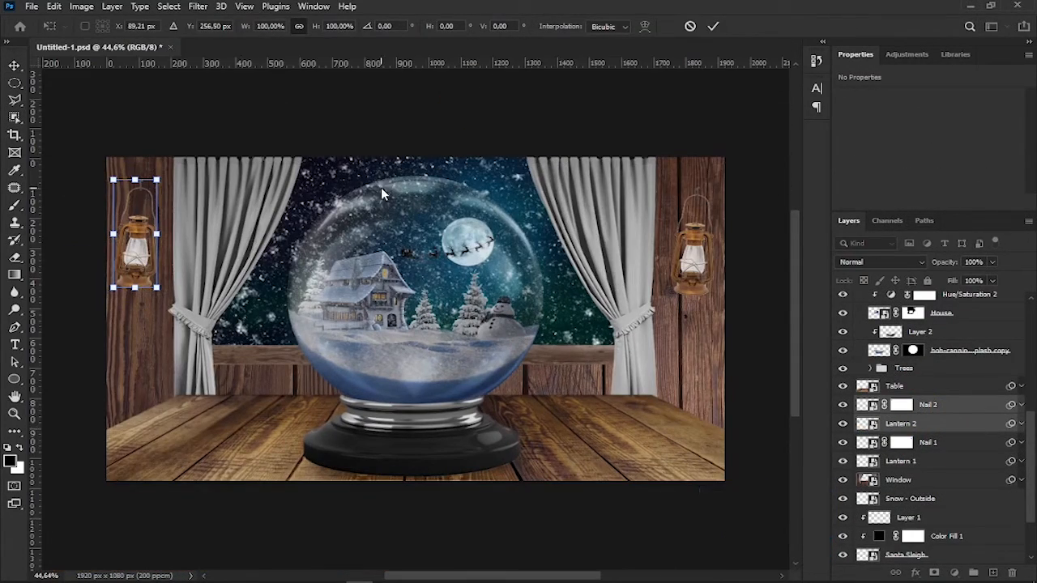
pyautogui.click(713, 26)
# - Add a horizontal guide near the tops of the lanterns, align Nail 2 and Lantern 2 with it, and hide guides and rulers
pyautogui.moveTo(541, 63); pyautogui.dragTo(541, 188)
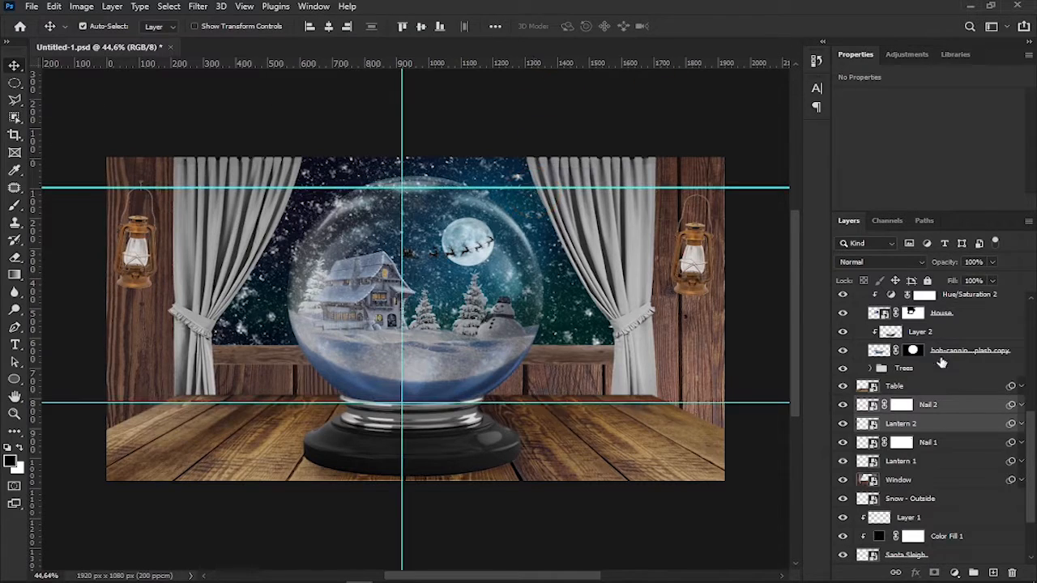
pyautogui.hotkey('ctrl', 't')
pyautogui.click(530, 234)
pyautogui.moveTo(141, 243); pyautogui.dragTo(142, 250)
pyautogui.click(714, 27)
pyautogui.hotkey('ctrl', 'h')
pyautogui.hotkey('ctrl', 'r')
pyautogui.scroll(2, 654, 170)
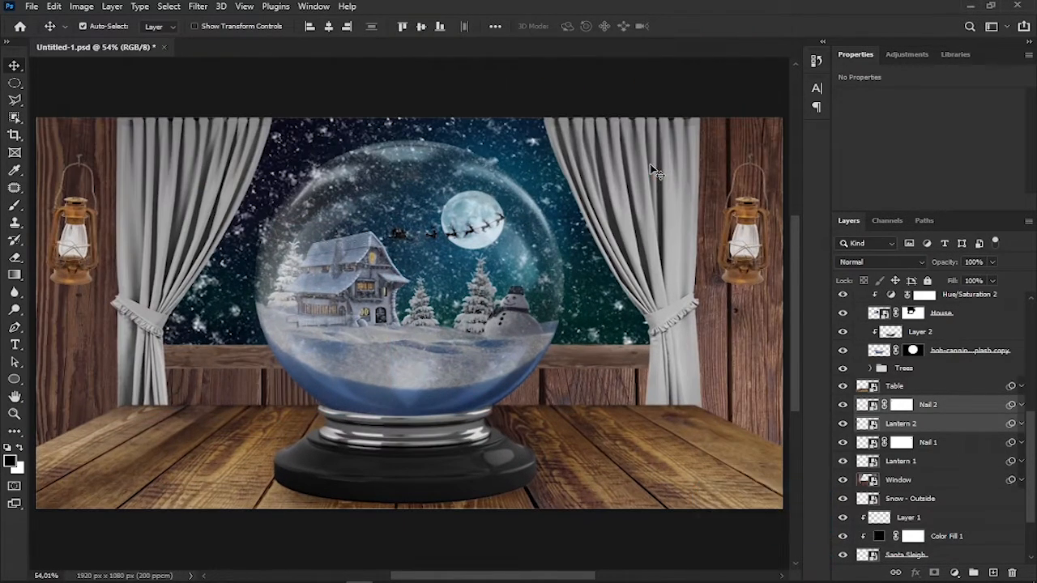
# - Add a vertical guide through the left lantern and skew both lanterns and nails together by about 2.6° to straighten them
pyautogui.hotkey('ctrl', 'r')
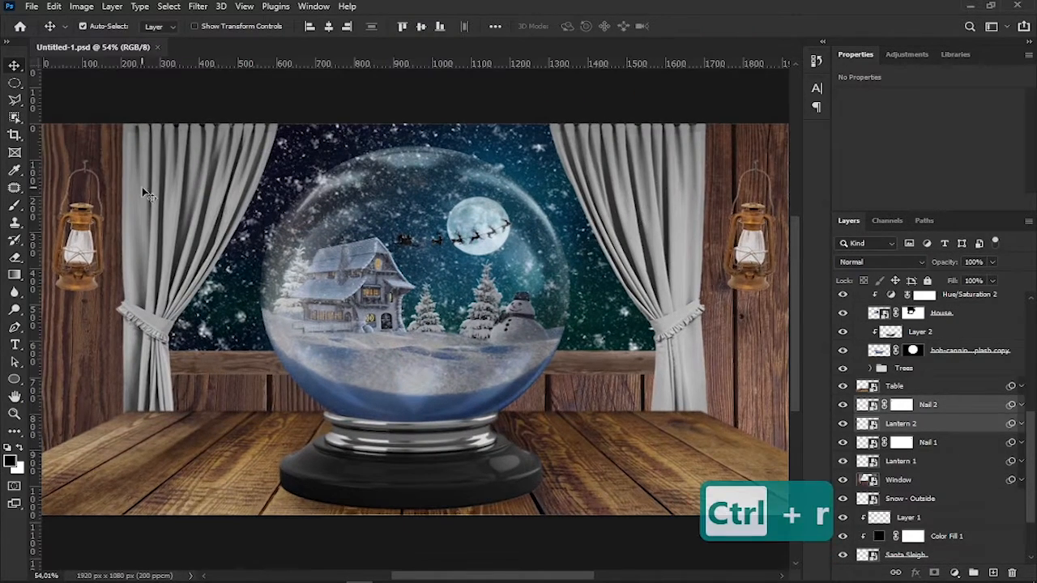
pyautogui.moveTo(34, 248); pyautogui.dragTo(86, 255)
pyautogui.click(912, 462)
pyautogui.keyDown('shift'); pyautogui.click(919, 402); pyautogui.keyUp('shift')
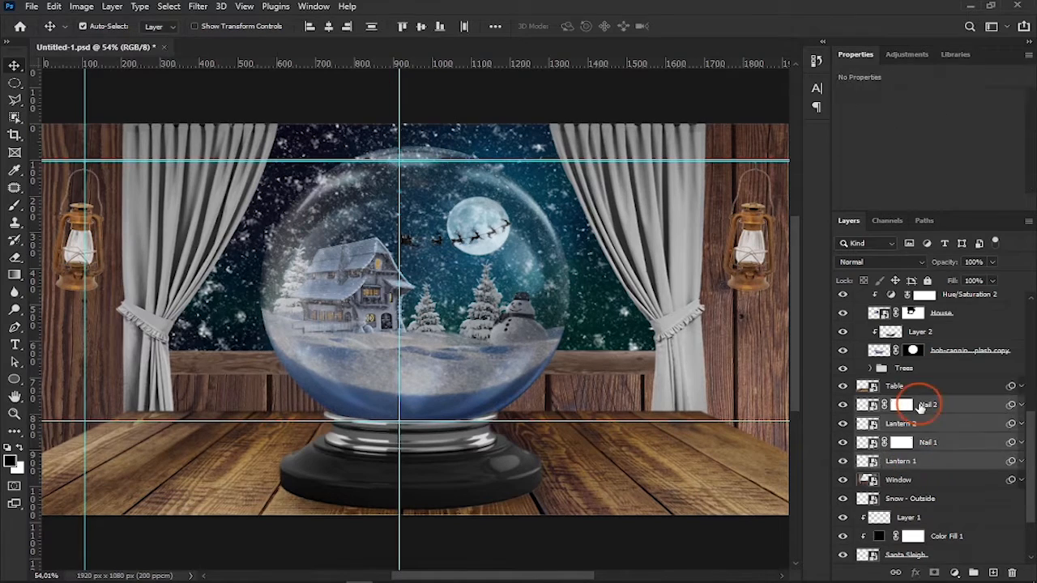
pyautogui.hotkey('ctrl', 't')
pyautogui.click(530, 234)
pyautogui.moveTo(52, 290); pyautogui.dragTo(61, 296)
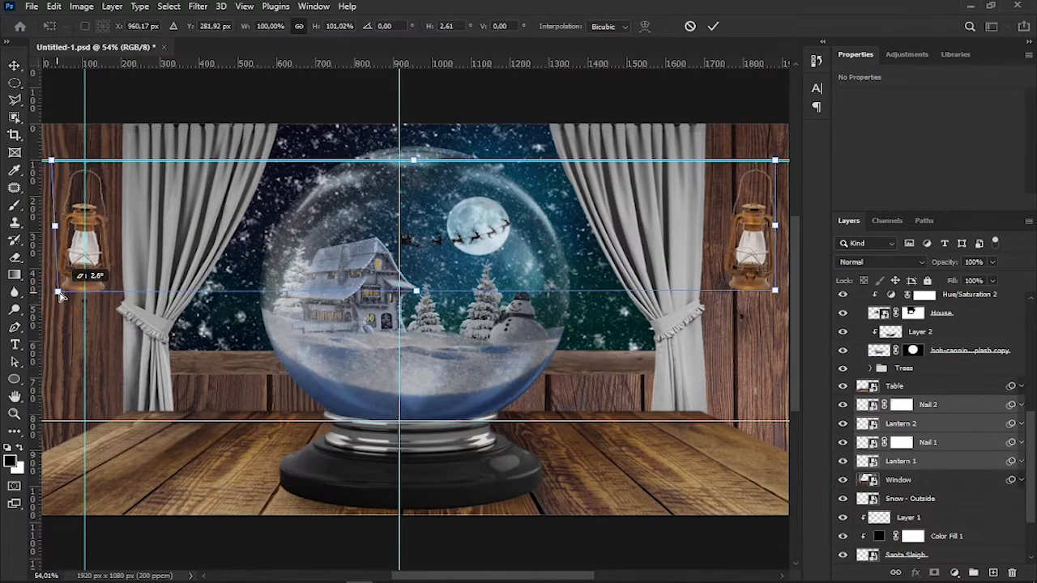
pyautogui.click(712, 25)
pyautogui.hotkey('ctrl', 'r')
pyautogui.hotkey('ctrl', 'h')
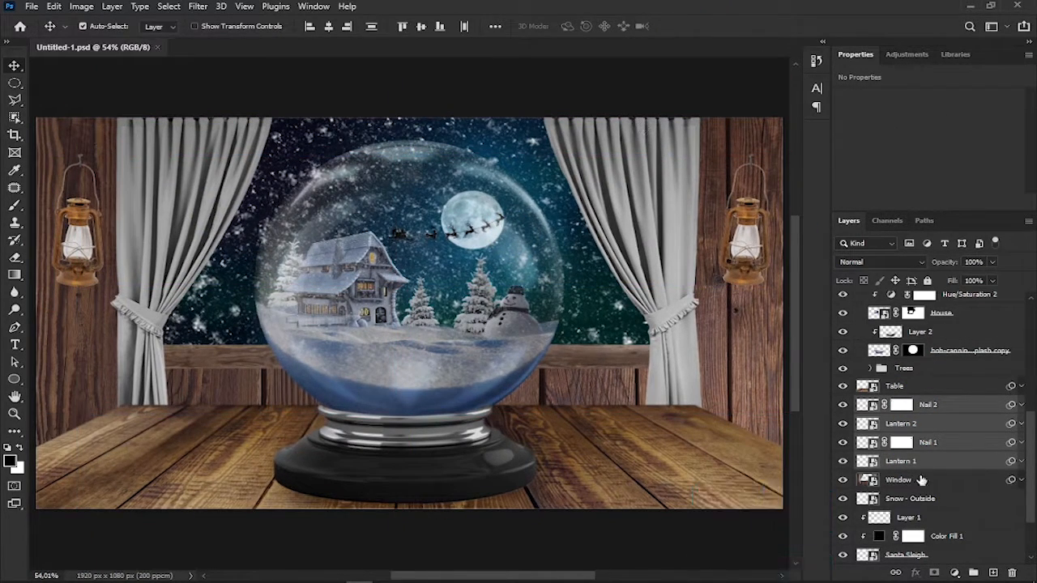
# - Group the four lantern and nail layers and name the group Lanterns
pyautogui.hotkey('ctrl', 'g')
pyautogui.write('Lanterns')
pyautogui.press('Return')
# - Skew Nail 2 and Lantern 2 together vertically by -2.3°
pyautogui.click(859, 403)
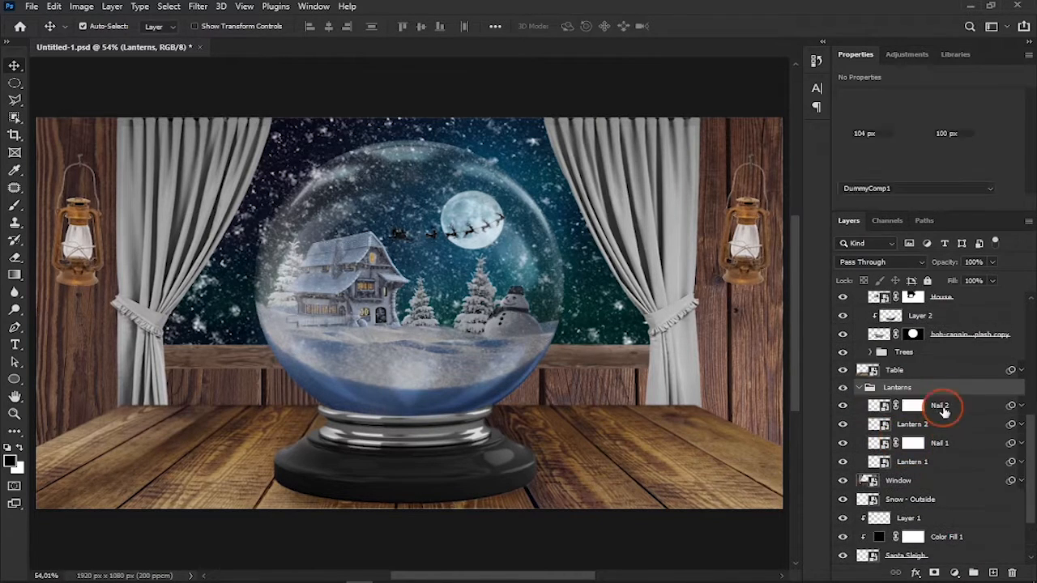
pyautogui.click(943, 408)
pyautogui.keyDown('ctrl'); pyautogui.click(919, 425); pyautogui.keyUp('ctrl')
pyautogui.hotkey('ctrl', 't')
pyautogui.click(530, 234)
pyautogui.rightClick(86, 236)
pyautogui.click(135, 296)
pyautogui.moveTo(102, 220); pyautogui.dragTo(102, 216)
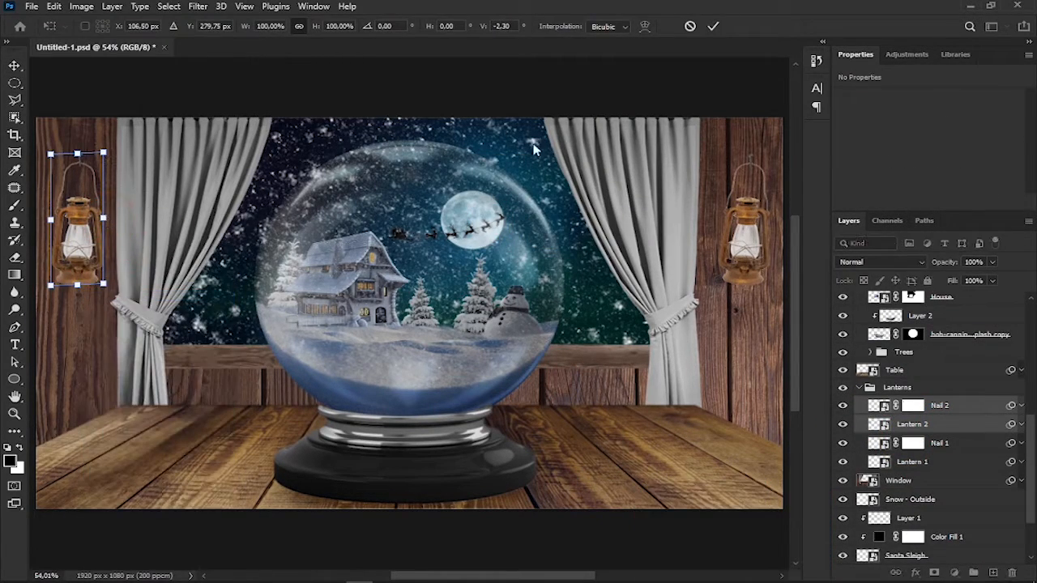
pyautogui.click(712, 29)
# - Skew Nail 1 and Lantern 1 together vertically by about -1.28°
pyautogui.click(940, 444)
pyautogui.keyDown('ctrl'); pyautogui.click(916, 462); pyautogui.keyUp('ctrl')
pyautogui.hotkey('ctrl', 't')
pyautogui.click(548, 232)
pyautogui.rightClick(770, 217)
pyautogui.click(806, 478)
pyautogui.hotkey('ctrl', 'z')
pyautogui.click(712, 26)
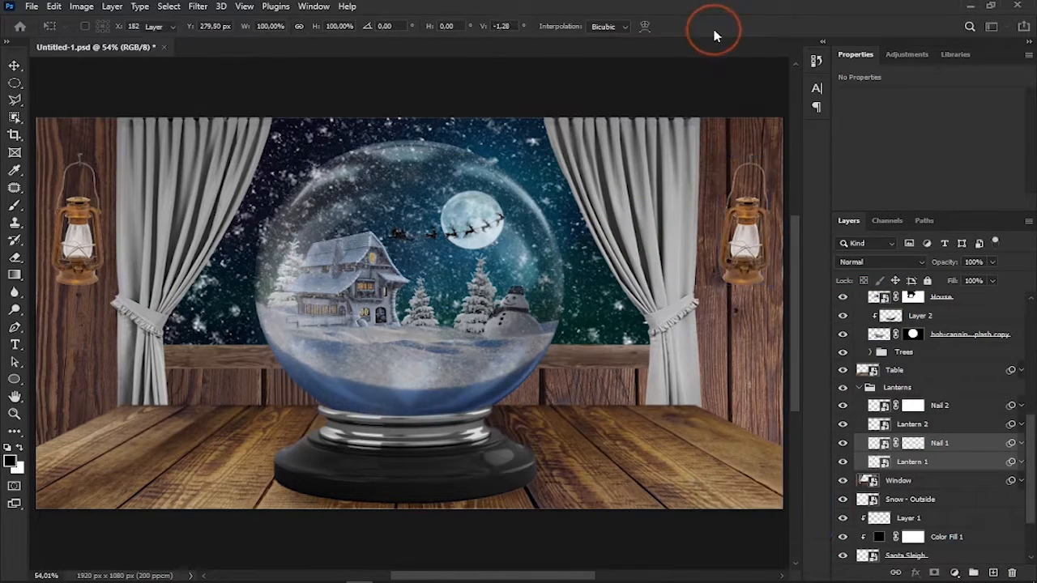
# - Merge a copy of the layers from Snow - Outside down to Aurora and name it Composite off Layers Beneath
pyautogui.click(859, 388)
pyautogui.click(926, 387)
pyautogui.click(934, 425)
pyautogui.keyDown('shift'); pyautogui.click(948, 556); pyautogui.keyUp('shift')
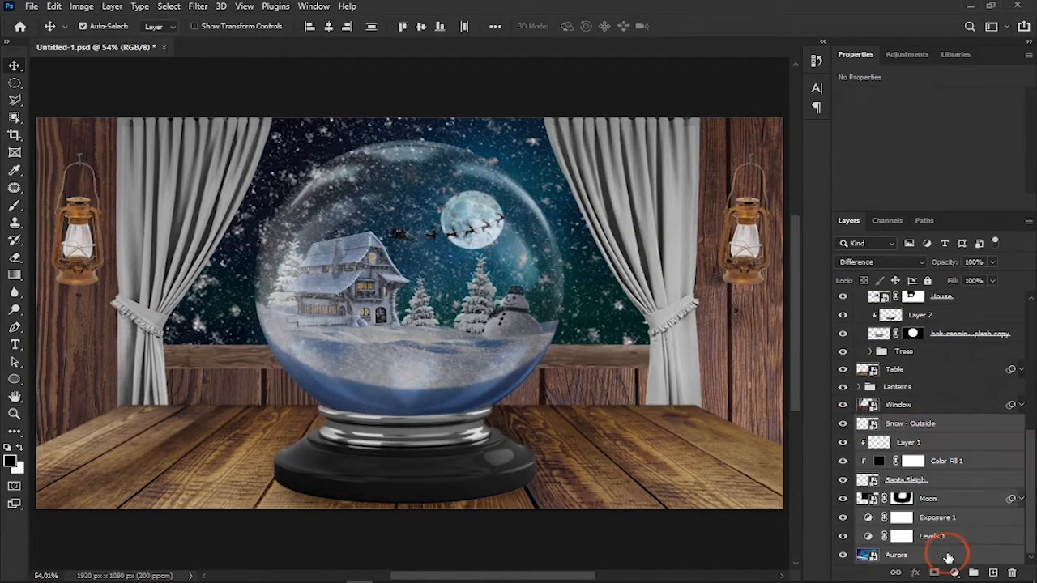
pyautogui.hotkey('ctrl', 'alt', 'e')
pyautogui.doubleClick(927, 424)
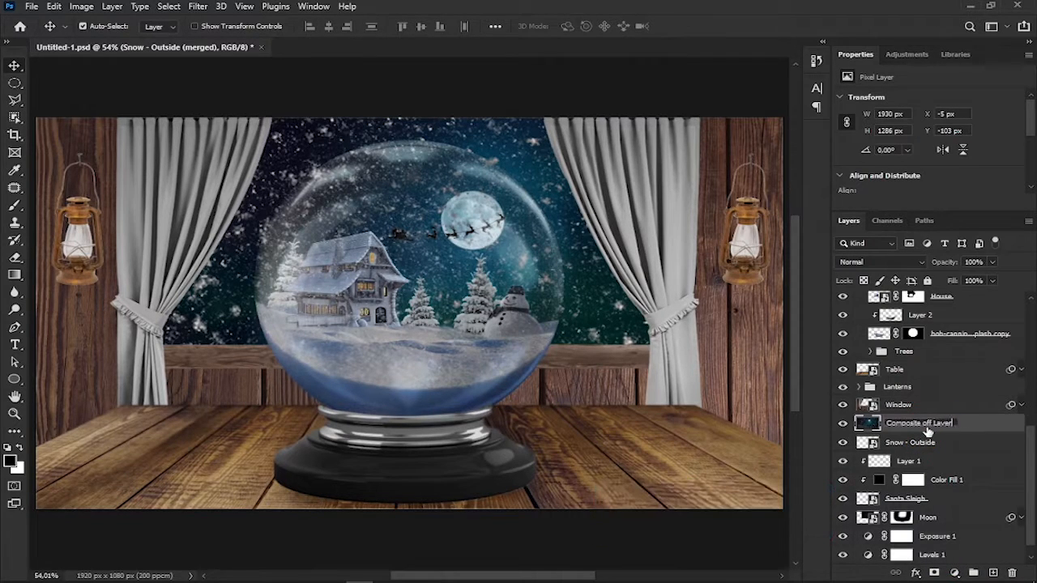
# - Convert the composite layer to a smart object and apply a Maximum filter with 7.3 px radius preserving roundness
pyautogui.rightClick(931, 424)
pyautogui.click(798, 172)
pyautogui.click(198, 6)
pyautogui.moveTo(243, 292)
pyautogui.click(405, 330)
pyautogui.moveTo(666, 346); pyautogui.dragTo(685, 344)
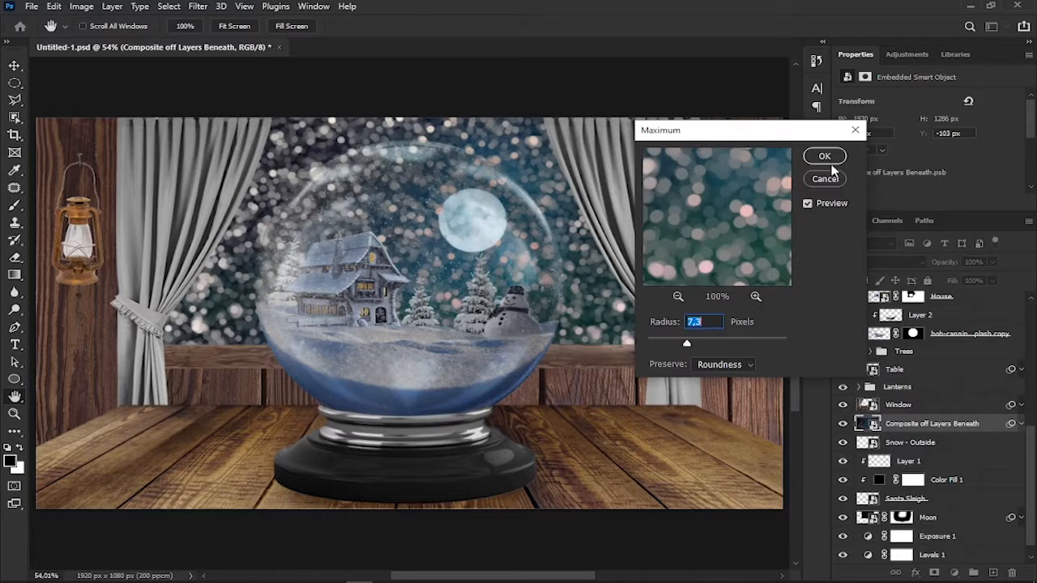
pyautogui.click(819, 154)
# - Soften the composite's bokeh highlights slightly with a second smart filter and collapse its filter list
pyautogui.click(198, 6)
pyautogui.moveTo(640, 329)
pyautogui.mouseDown()
pyautogui.moveTo(653, 330)
pyautogui.moveTo(641, 330)
pyautogui.mouseUp()
pyautogui.click(810, 147)
pyautogui.click(1022, 424)
# - Add an Exposure adjustment layer above the composite and set its exposure to about -1.94
pyautogui.click(955, 572)
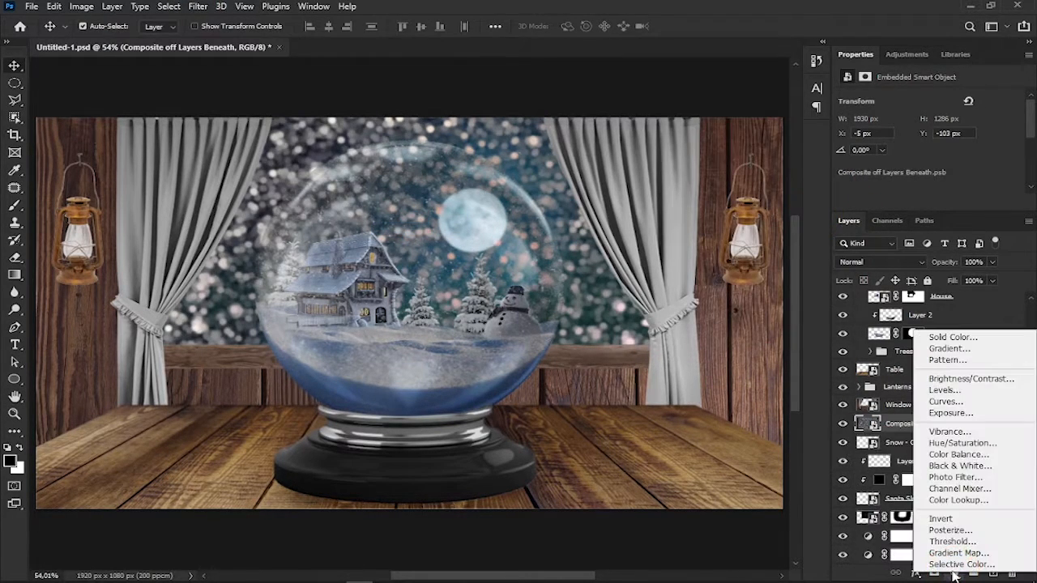
pyautogui.click(895, 297)
pyautogui.moveTo(929, 132); pyautogui.dragTo(905, 135)
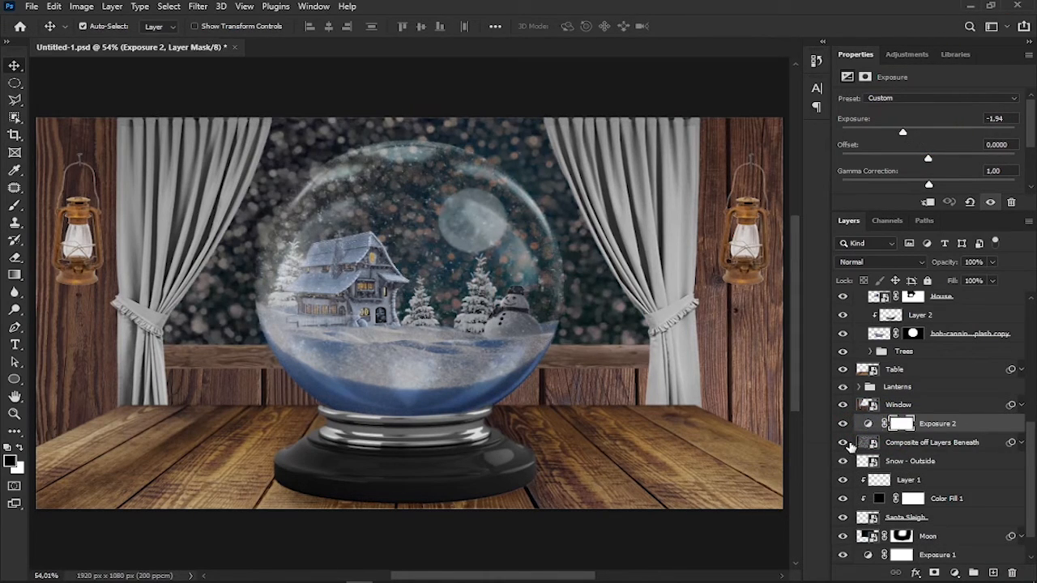
# - Copy the globe's circular mask to the new Exposure and composite layers, inverted so both effects stay outside the globe
pyautogui.click(910, 445)
pyautogui.moveTo(913, 333); pyautogui.dragTo(902, 424)
pyautogui.hotkey('ctrl', 'i')
pyautogui.press('Return')
pyautogui.click(843, 443)
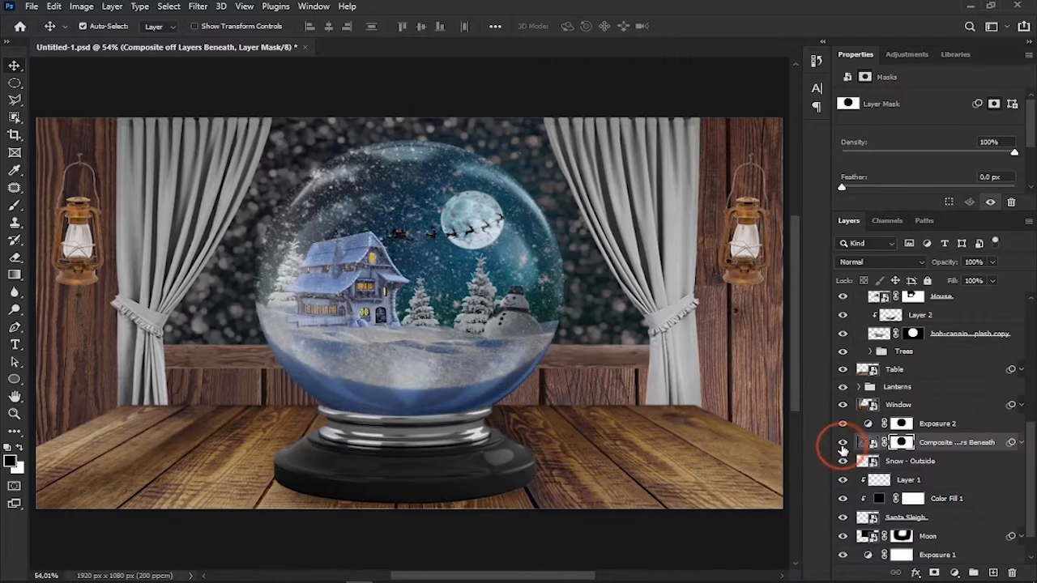
# - Add a Photo Filter above the Lanterns group with a custom light orange color and 100% density
pyautogui.click(875, 389)
pyautogui.click(955, 573)
pyautogui.click(939, 484)
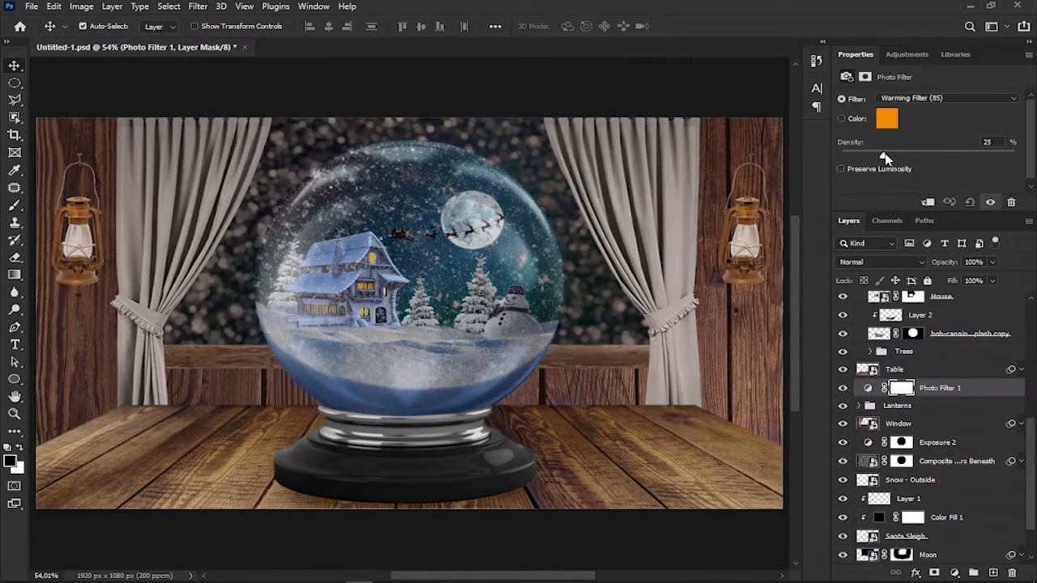
pyautogui.click(884, 120)
pyautogui.click(653, 162)
pyautogui.click(851, 162)
# - Change the Photo Filter layer to a brightening blend mode and readjust its filter color
pyautogui.click(883, 262)
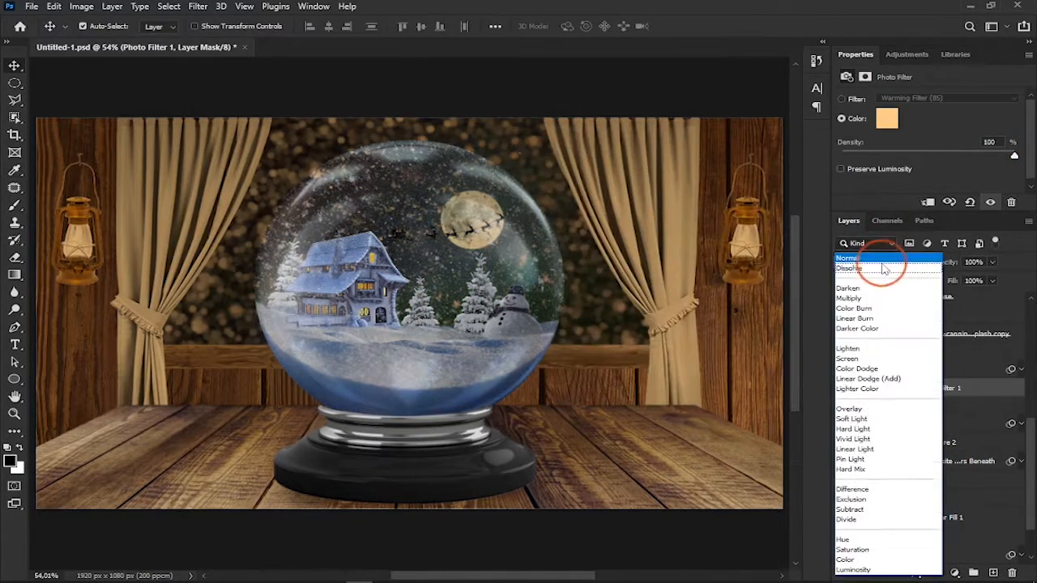
pyautogui.click(863, 393)
pyautogui.click(867, 395)
pyautogui.click(887, 119)
pyautogui.moveTo(653, 180); pyautogui.dragTo(657, 217)
pyautogui.click(896, 164)
# - Add a Hue/Saturation layer below the Photo Filter and set Reds to hue -9 and saturation about -27
pyautogui.click(954, 573)
pyautogui.click(943, 447)
pyautogui.moveTo(950, 390); pyautogui.dragTo(938, 414)
pyautogui.click(868, 408)
pyautogui.click(940, 117)
pyautogui.click(937, 140)
pyautogui.moveTo(1030, 135); pyautogui.dragTo(1032, 144)
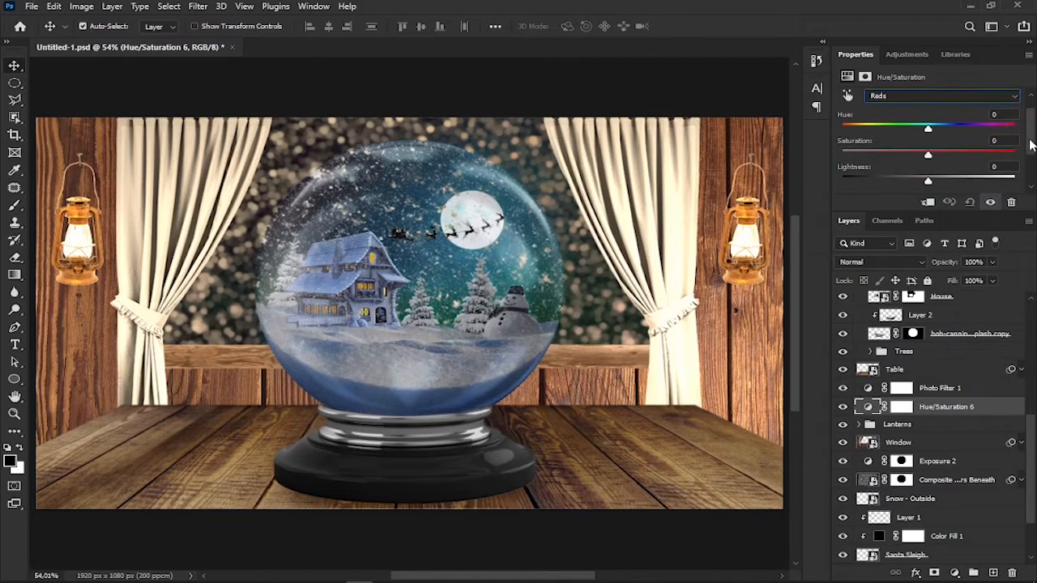
pyautogui.moveTo(929, 130); pyautogui.dragTo(920, 138)
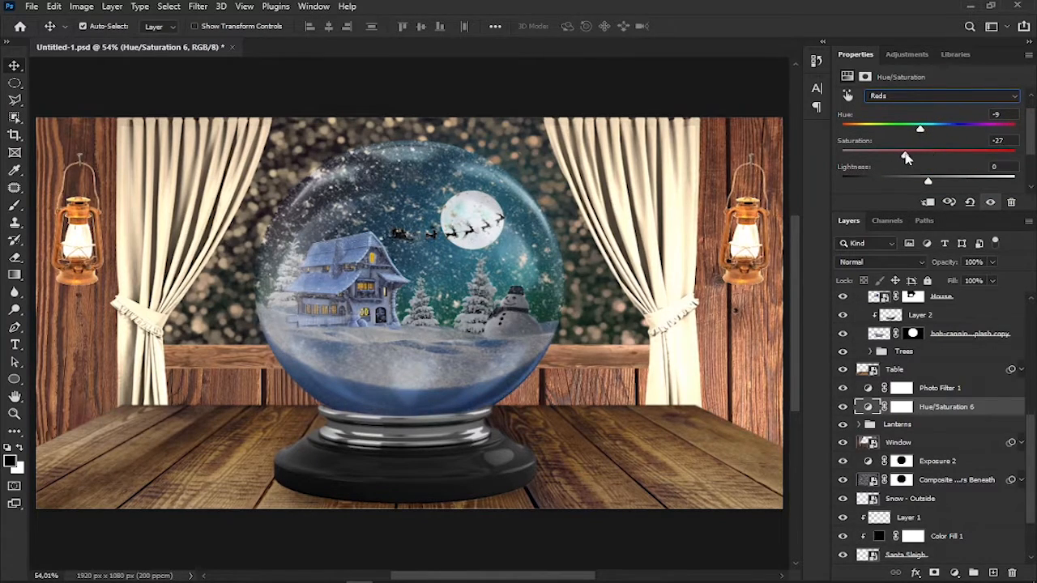
# - Set Yellows to hue +17, saturation -12 and lightness about +3, and slightly reduce the Master saturation
pyautogui.click(940, 95)
pyautogui.click(938, 139)
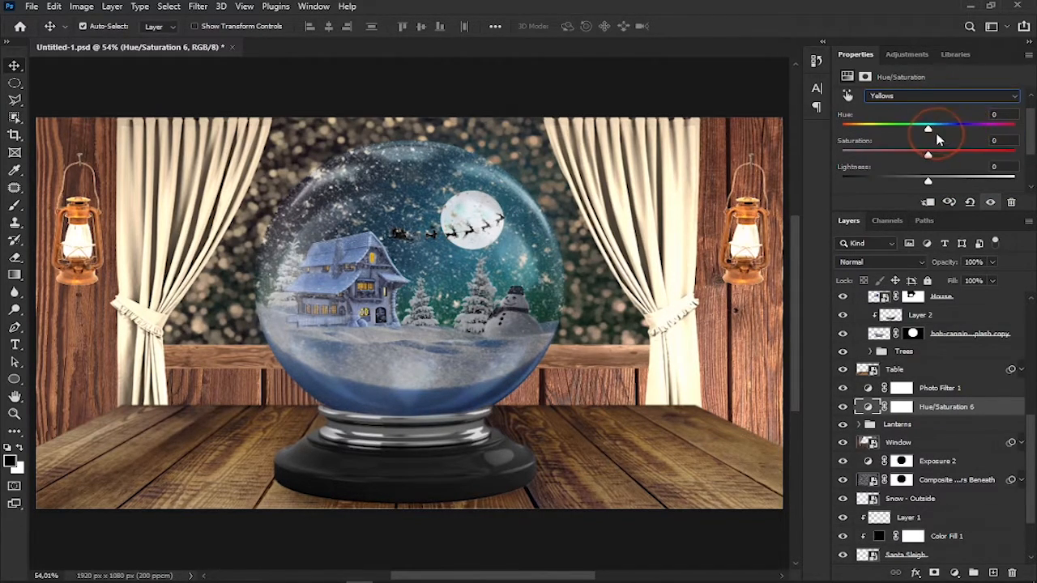
pyautogui.moveTo(949, 132); pyautogui.dragTo(947, 133)
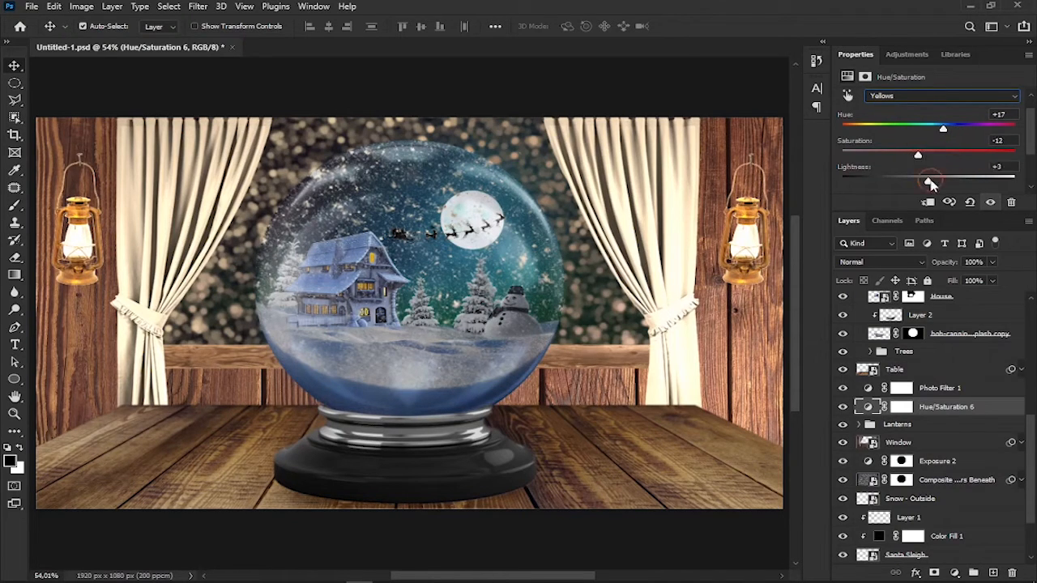
pyautogui.click(939, 97)
pyautogui.click(936, 110)
pyautogui.moveTo(1030, 134); pyautogui.dragTo(1032, 138)
pyautogui.moveTo(929, 173); pyautogui.dragTo(914, 175)
# - Mask the window opening out of both the Hue/Saturation and Photo Filter layers using the inverted Window layer outline
pyautogui.click(900, 409)
pyautogui.keyDown('ctrl'); pyautogui.click(867, 445); pyautogui.keyUp('ctrl')
pyautogui.click(900, 408)
pyautogui.click(169, 6)
pyautogui.click(181, 59)
pyautogui.hotkey('alt', 'BackSpace')
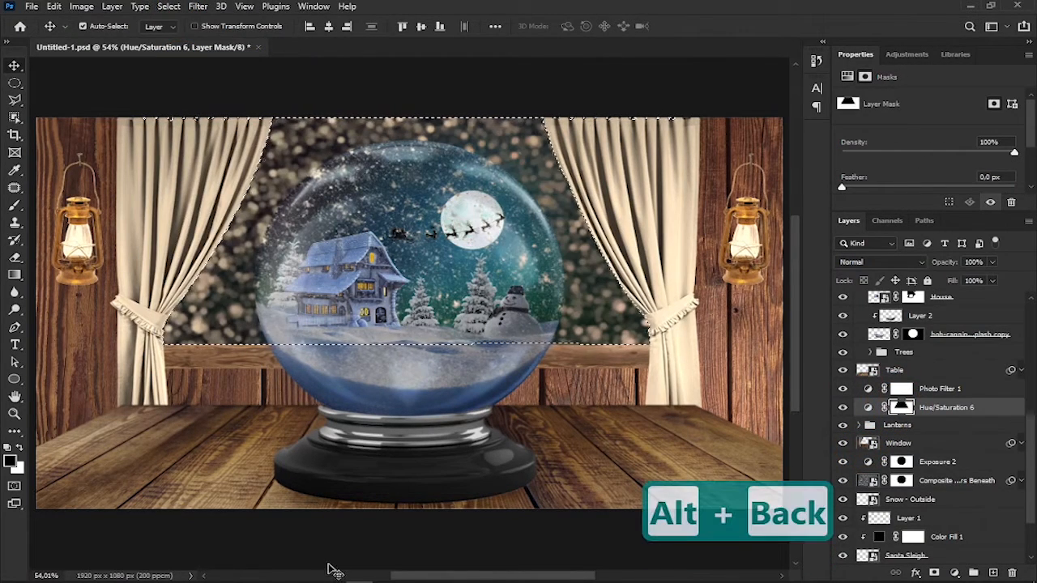
pyautogui.click(900, 386)
pyautogui.hotkey('alt', 'BackSpace')
pyautogui.hotkey('ctrl', 'd')
# - Group the Photo Filter and Hue/Saturation layers and name the group BG Light
pyautogui.keyDown('shift'); pyautogui.click(938, 409); pyautogui.keyUp('shift')
pyautogui.hotkey('ctrl', 'g')
pyautogui.doubleClick(903, 389)
pyautogui.write('BG Light')
pyautogui.press('Return')
# - Add a brightening Exposure adjustment above the BG Light group and fill its mask with black
pyautogui.click(954, 573)
pyautogui.click(949, 412)
pyautogui.moveTo(929, 132); pyautogui.dragTo(937, 134)
pyautogui.click(901, 388)
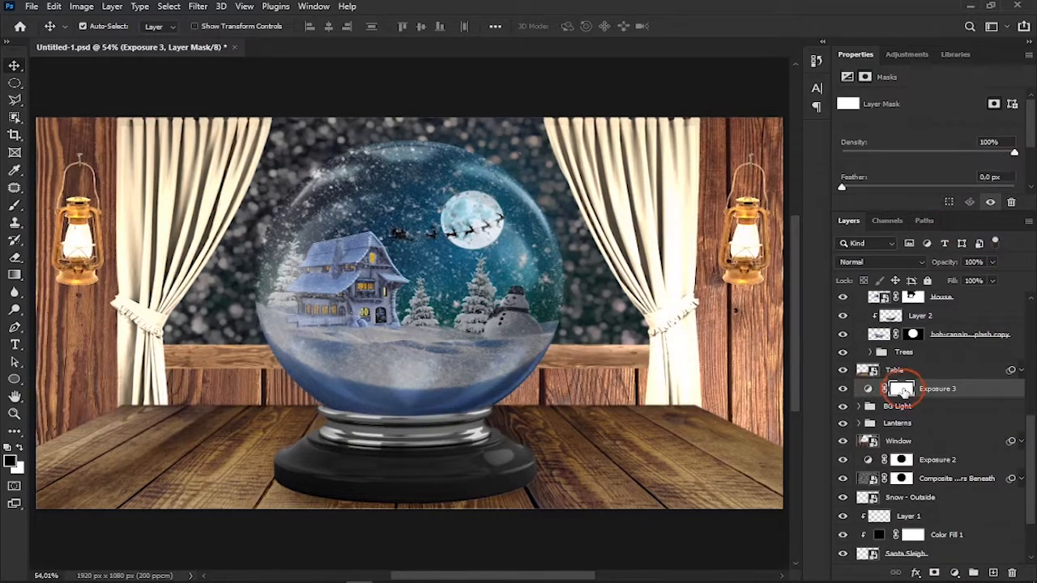
pyautogui.hotkey('alt', 'BackSpace')
# - Dab white on the brightening Exposure mask with a large soft brush to create a glow around the right lantern
pyautogui.press('b')
pyautogui.click(91, 26)
pyautogui.click(416, 9)
pyautogui.press(']')
pyautogui.press(']')
pyautogui.press(']')
pyautogui.press(']')
pyautogui.press(']')
pyautogui.press(']')
pyautogui.press(']')
pyautogui.press(']')
pyautogui.press(']')
pyautogui.press(']')
pyautogui.press(']')
pyautogui.press(']')
pyautogui.press(']')
pyautogui.click(19, 447)
pyautogui.press('[')
pyautogui.click(745, 243)
pyautogui.press(']')
pyautogui.press(']')
pyautogui.click(746, 243)
pyautogui.press(']')
pyautogui.press(']')
pyautogui.press(']')
# - Paint black with a 30 px soft brush over the right lantern's metal frame to remove the glow there
pyautogui.press('[')
pyautogui.press('[')
pyautogui.press('[')
pyautogui.press('[')
pyautogui.press('[')
pyautogui.press('[')
pyautogui.press('[')
pyautogui.press('[')
pyautogui.press('[')
pyautogui.press('[')
pyautogui.press('[')
pyautogui.press('[')
pyautogui.scroll(6, 750, 203)
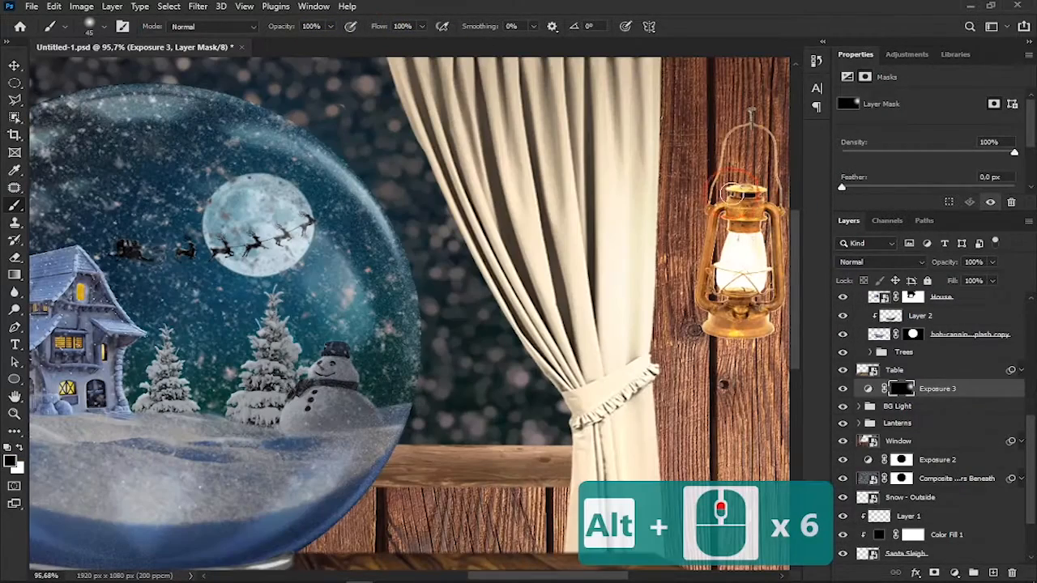
pyautogui.press('[')
pyautogui.press('[')
pyautogui.press('[')
pyautogui.moveTo(717, 212)
pyautogui.mouseDown()
pyautogui.moveTo(779, 237)
pyautogui.moveTo(714, 312)
pyautogui.mouseUp()
pyautogui.moveTo(775, 212); pyautogui.dragTo(739, 304)
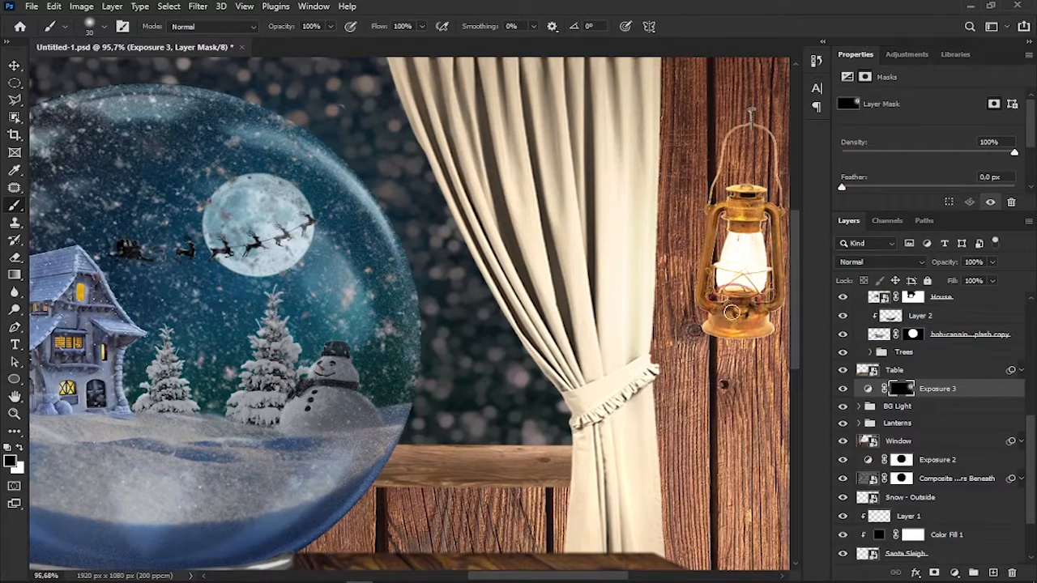
# - Fade the glow below the right lantern and around its top with a larger soft black brush
pyautogui.press(']')
pyautogui.press(']')
pyautogui.moveTo(738, 357); pyautogui.dragTo(729, 433)
pyautogui.moveTo(751, 157); pyautogui.dragTo(751, 188)
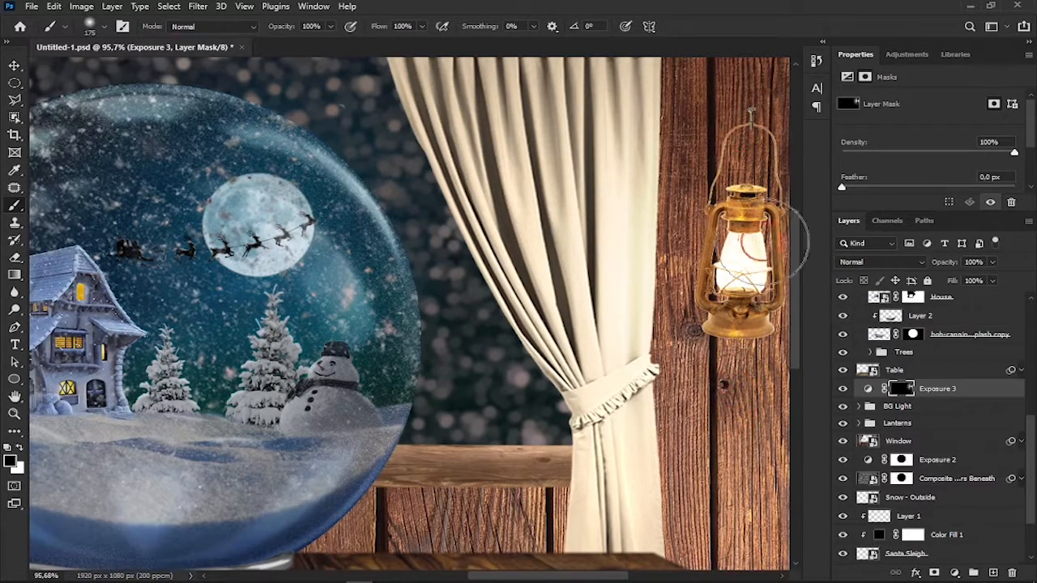
pyautogui.press('[')
pyautogui.press('[')
pyautogui.press('[')
pyautogui.press('[')
pyautogui.press('[')
pyautogui.press('[')
pyautogui.press('[')
pyautogui.press('[')
# - Dab a glow around the left lantern with a 600 px white brush at 75% opacity and 50% flow
pyautogui.moveTo(598, 577); pyautogui.dragTo(441, 555)
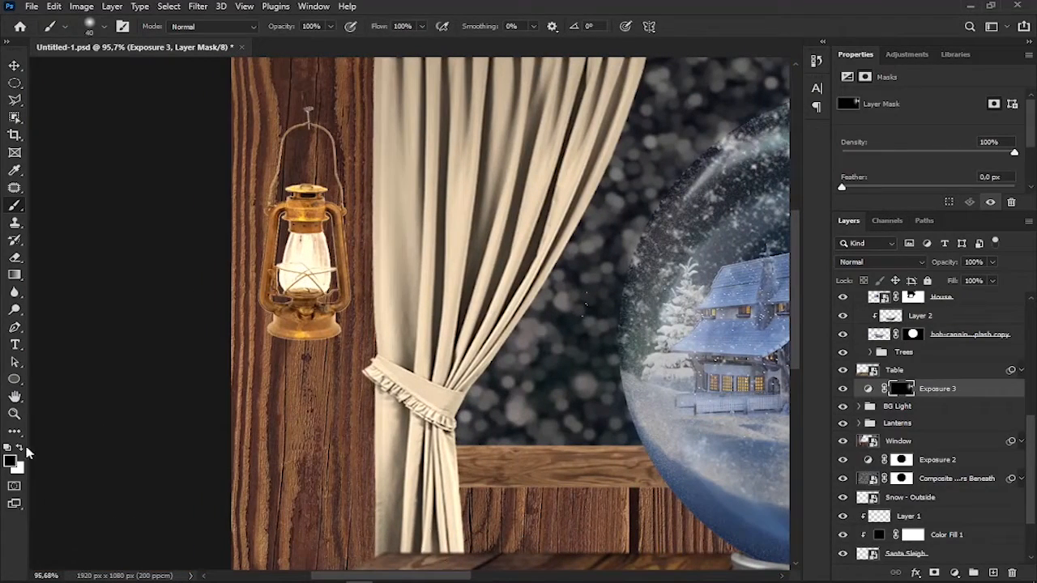
pyautogui.press(']')
pyautogui.press(']')
pyautogui.press(']')
pyautogui.press(']')
pyautogui.press(']')
pyautogui.press(']')
pyautogui.press(']')
pyautogui.press(']')
pyautogui.press(']')
pyautogui.press(']')
pyautogui.press(']')
pyautogui.press(']')
pyautogui.press(']')
pyautogui.press(']')
pyautogui.click(286, 31)
pyautogui.write('75')
pyautogui.press('Tab')
pyautogui.write('50')
pyautogui.press('Return')
pyautogui.click(308, 263)
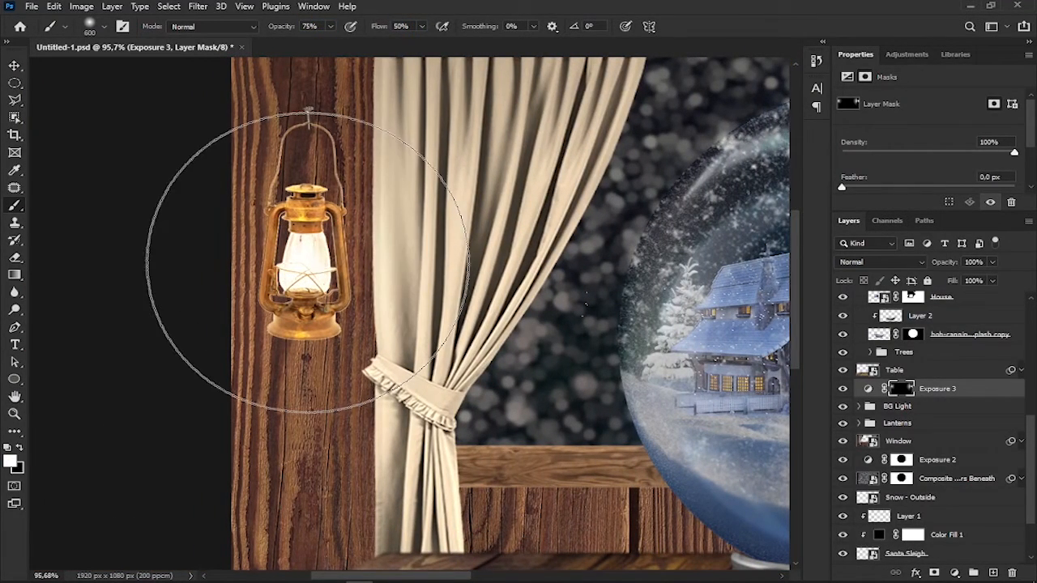
# - Paint black with a 45 px brush at 100% opacity over the left lantern's metal frame to reduce its glow
pyautogui.hotkey('ctrl', '0')
pyautogui.moveTo(474, 576); pyautogui.dragTo(454, 563)
pyautogui.press('x')
pyautogui.moveTo(137, 209)
pyautogui.mouseDown()
pyautogui.moveTo(143, 296)
pyautogui.moveTo(132, 206)
pyautogui.moveTo(115, 240)
pyautogui.mouseUp()
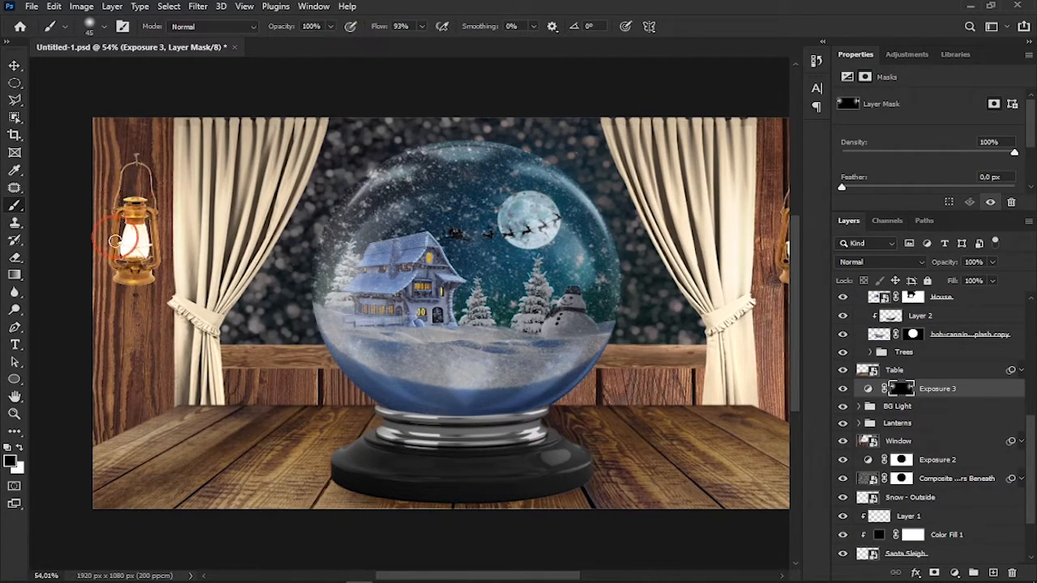
# - Add a darkening Exposure adjustment above the brightening one and fill its mask with black
pyautogui.hotkey('ctrl', '0')
pyautogui.click(954, 573)
pyautogui.click(959, 416)
pyautogui.moveTo(929, 133); pyautogui.dragTo(912, 133)
pyautogui.click(903, 388)
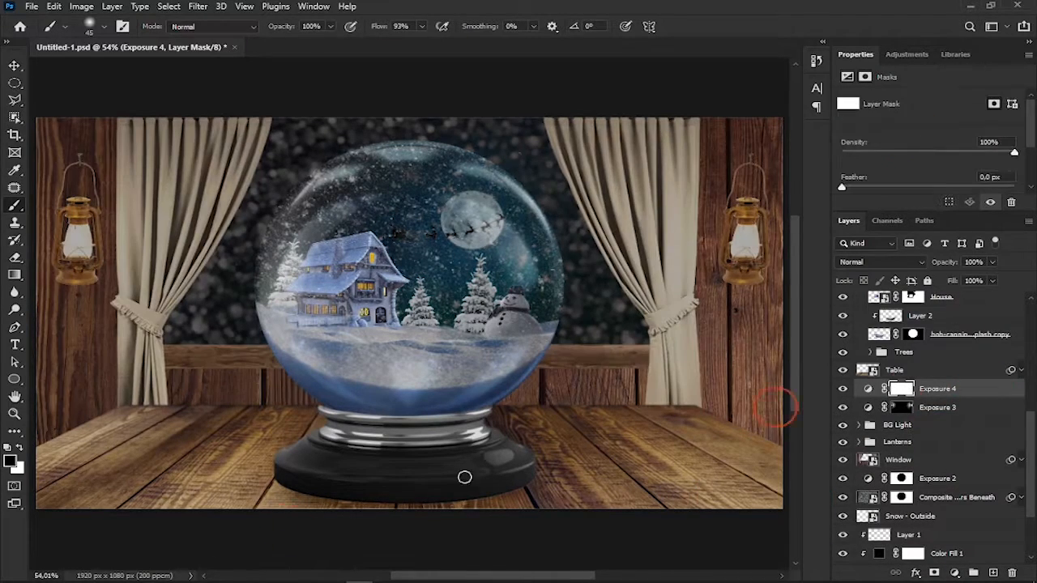
pyautogui.hotkey('alt', 'BackSpace')
# - Paint white with a small soft brush over the left lantern on the darkening Exposure mask, with the brush at 85% opacity and 50% flow
pyautogui.press('x')
pyautogui.moveTo(85, 292); pyautogui.dragTo(192, 293)
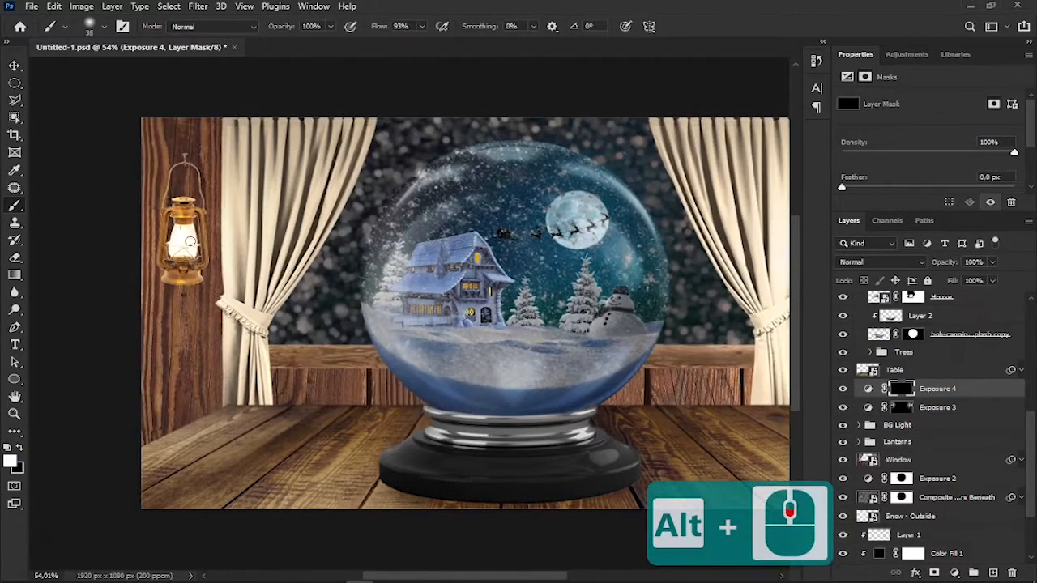
pyautogui.press('[')
pyautogui.press('[')
pyautogui.press('[')
pyautogui.press('[')
pyautogui.press('[')
pyautogui.press('[')
pyautogui.scroll(4, 212, 216)
pyautogui.scroll(-4, 212, 216)
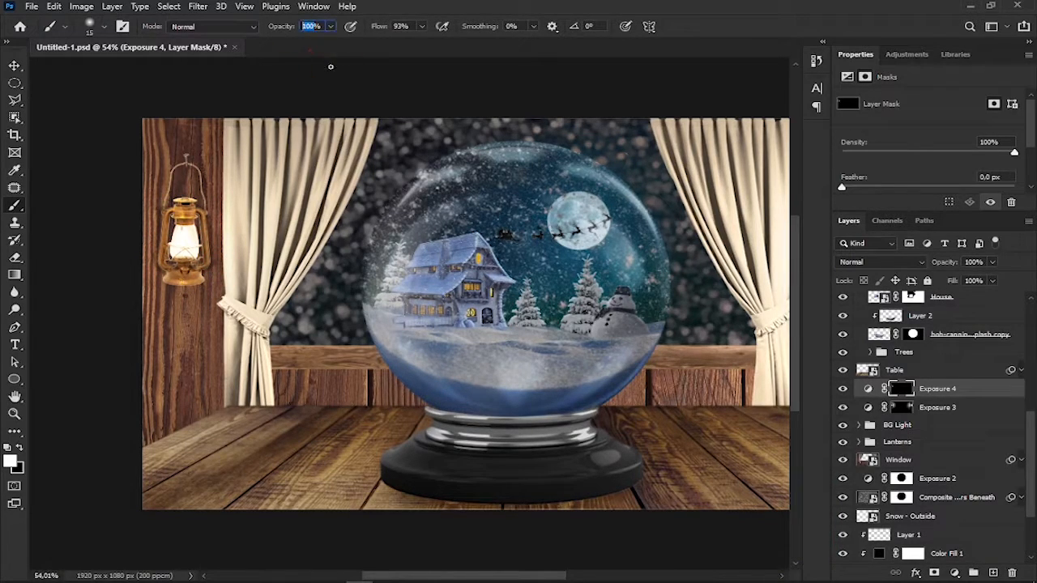
pyautogui.press('[')
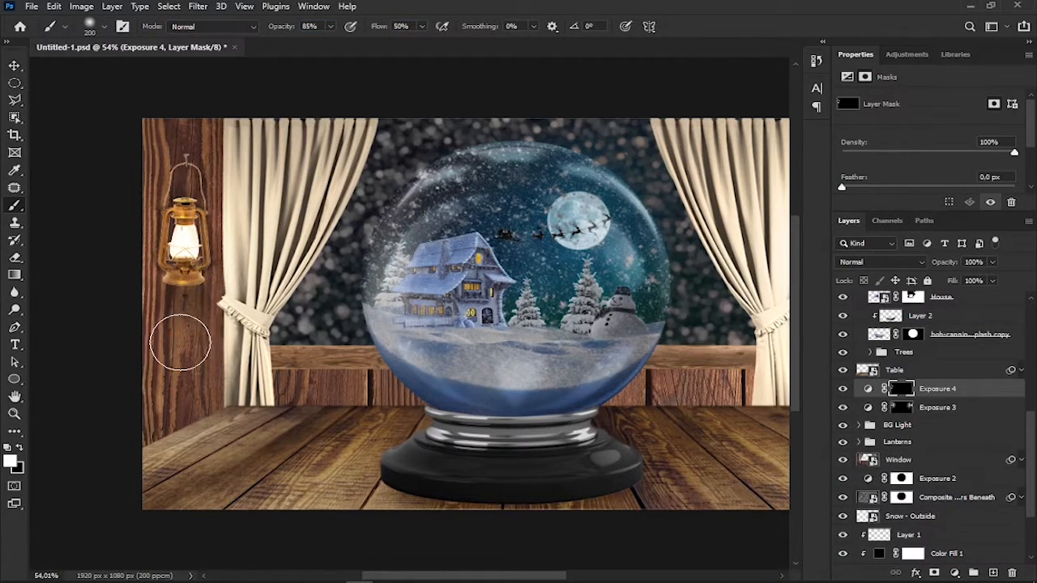
# - Darken the right lantern's edges on the same mask with a 25 px white brush
pyautogui.scroll(-1, 390, 392)
pyautogui.moveTo(527, 575); pyautogui.dragTo(579, 575)
pyautogui.press('[')
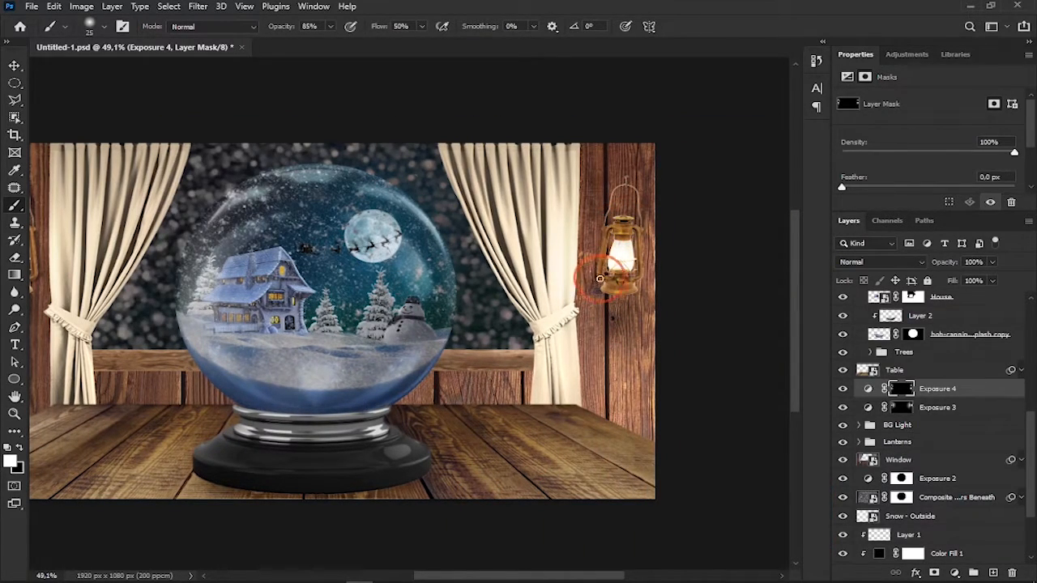
pyautogui.hotkey('ctrl', '0')
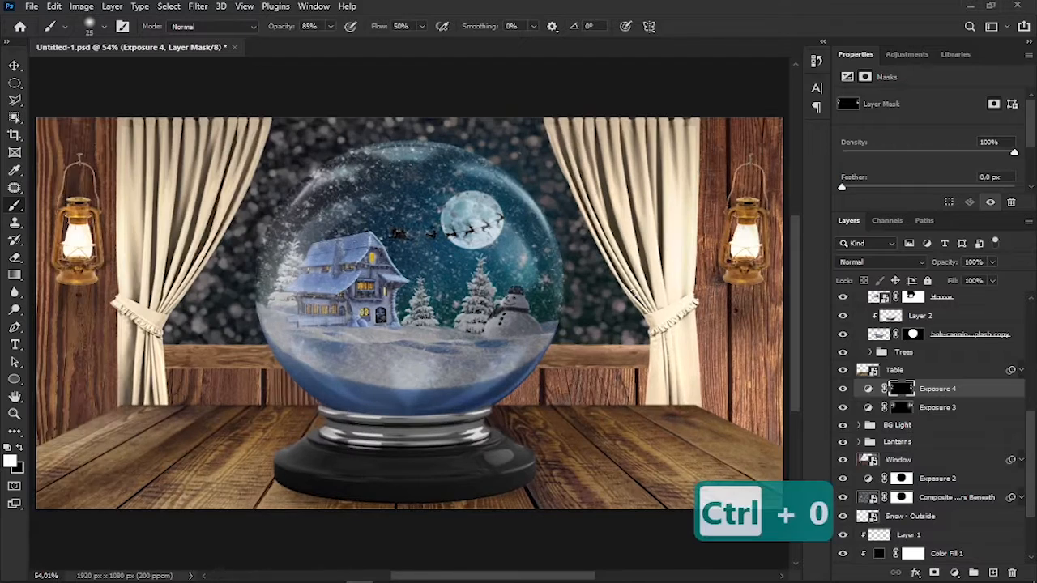
# - Brighten the wall and curtain around the left lantern on the Exposure 3 mask with a large soft white brush at 20% flow
pyautogui.hotkey('alt', '[')
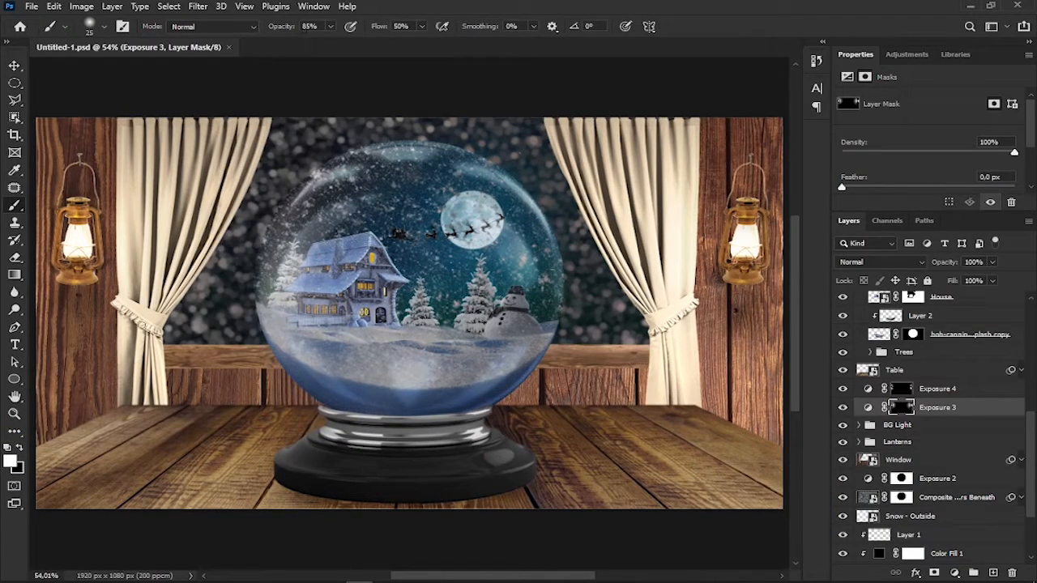
pyautogui.hotkey('shift', '2')
pyautogui.press(']')
pyautogui.press(']')
pyautogui.press(']')
pyautogui.press(']')
pyautogui.press(']')
pyautogui.click(91, 370)
pyautogui.press(']')
pyautogui.press(']')
pyautogui.click(141, 245)
pyautogui.press(']')
pyautogui.press(']')
pyautogui.click(94, 231)
# - Dab soft light onto the wood below the window and the table with 250 to 400 px brushes, undoing the last dab
pyautogui.press('[')
pyautogui.press('[')
pyautogui.press('[')
pyautogui.press('[')
pyautogui.press('[')
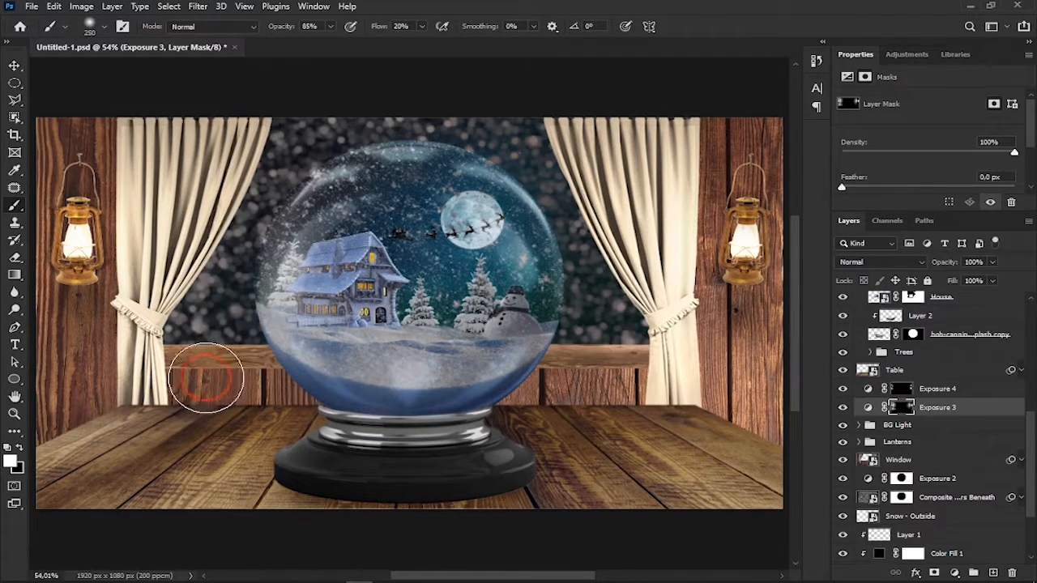
pyautogui.press(']')
pyautogui.press(']')
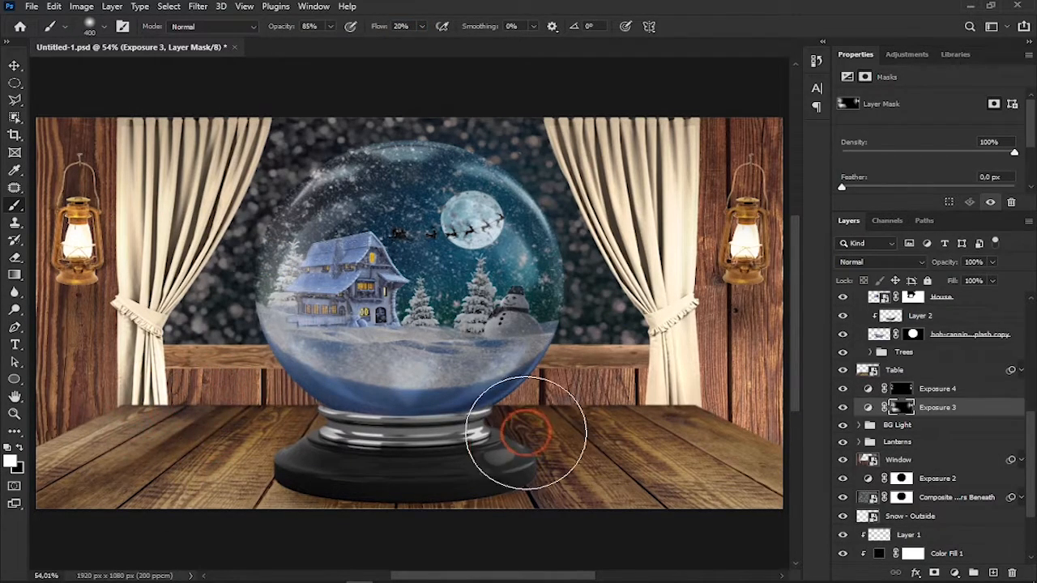
pyautogui.click(745, 126)
pyautogui.click(356, 433)
pyautogui.hotkey('ctrl', 'z')
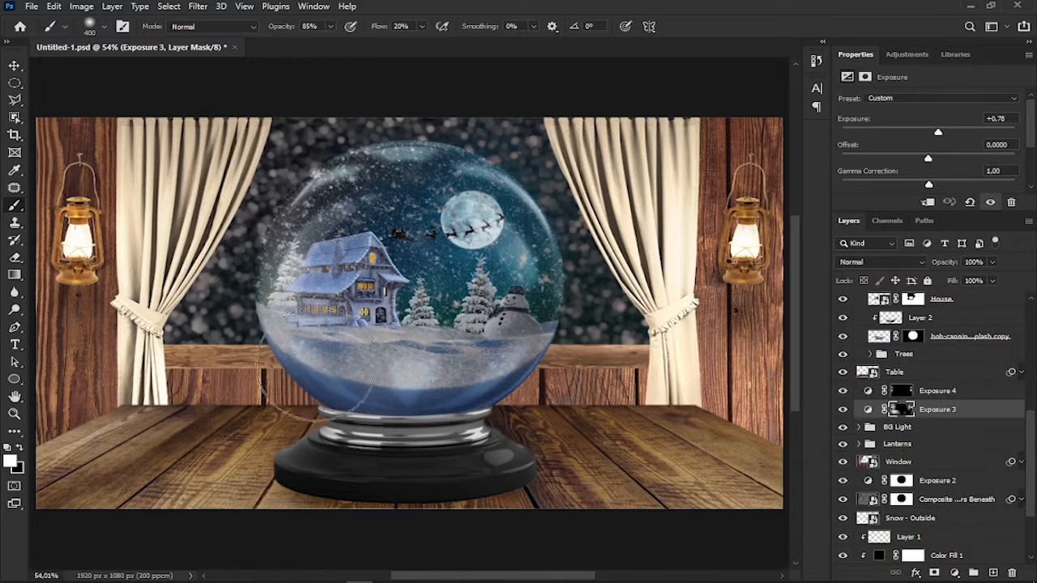
# - Rename the gray Overlay layer as Dodge and Burn and add an Exposure adjustment directly below it
pyautogui.scroll(5, 996, 454)
pyautogui.click(957, 443)
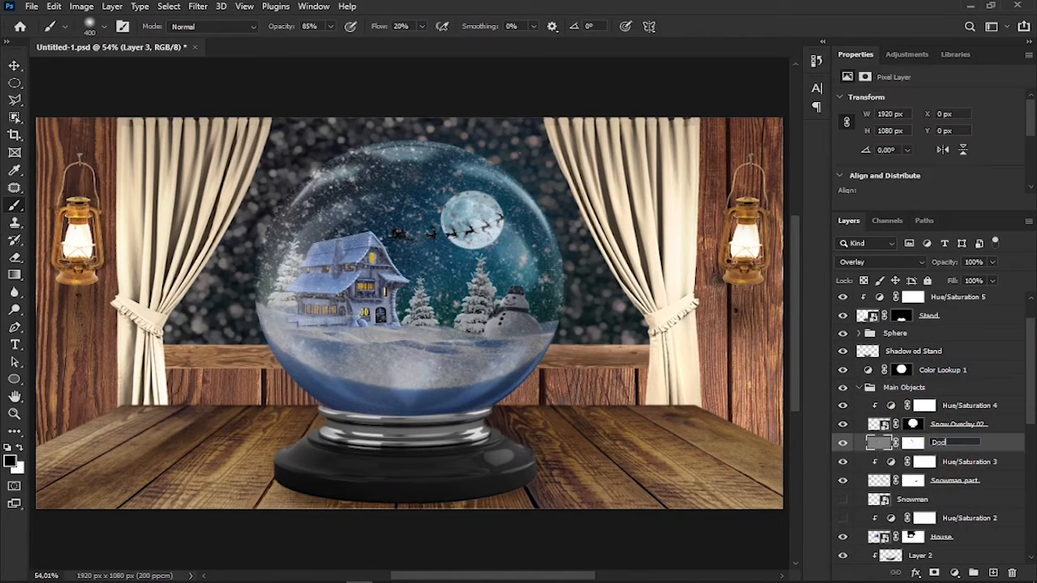
pyautogui.click(959, 463)
pyautogui.click(955, 572)
pyautogui.click(944, 430)
# - Group the scene layers below the new Exposure adjustment as Objects, clip the adjustment to the group and raise its exposure slightly
pyautogui.click(936, 468)
pyautogui.scroll(-3, 940, 486)
pyautogui.keyDown('shift'); pyautogui.click(920, 499); pyautogui.keyUp('shift')
pyautogui.hotkey('ctrl', 'g')
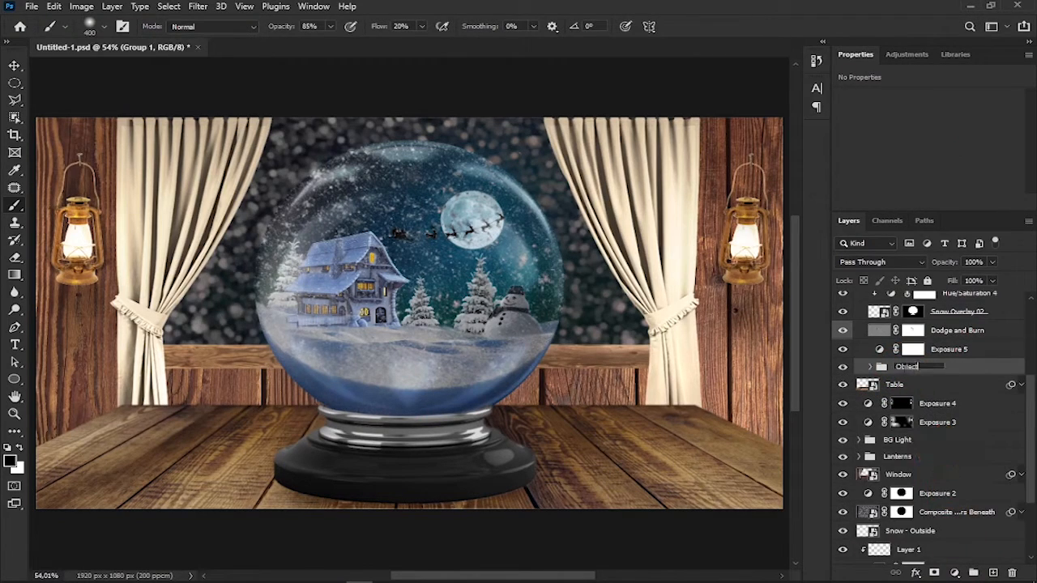
pyautogui.keyDown('alt'); pyautogui.click(943, 357); pyautogui.keyUp('alt')
pyautogui.moveTo(929, 132); pyautogui.dragTo(939, 134)
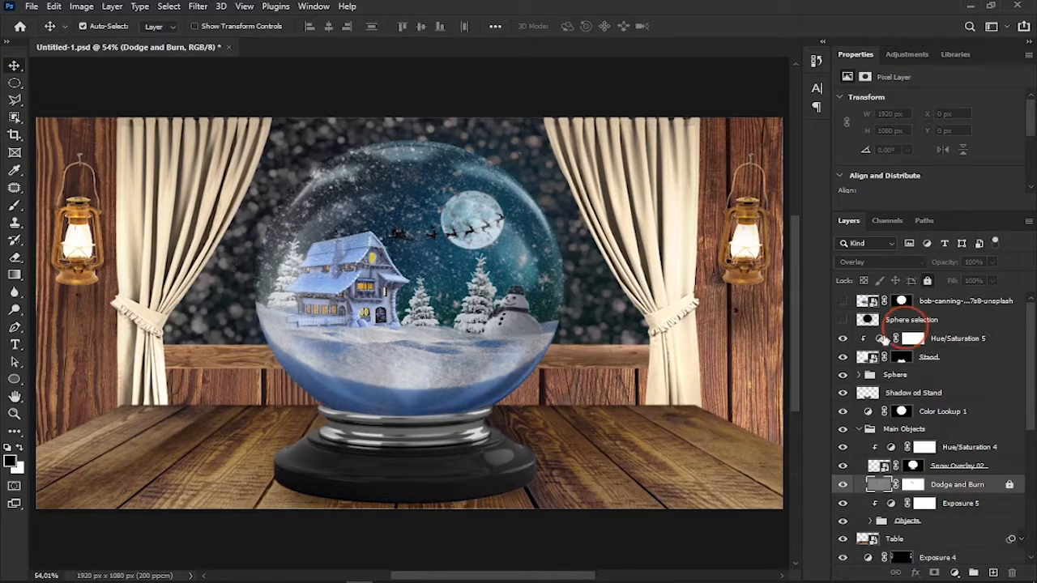
# - Lock the Exposure 3 layer and add a Hard Light layer named Light Source above the BG Light group
pyautogui.click(782, 267)
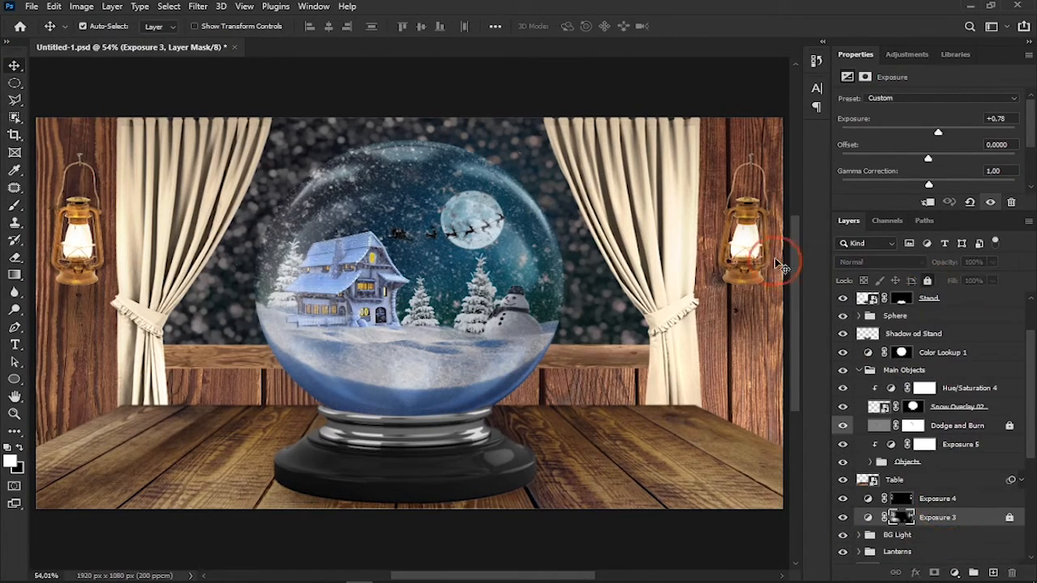
pyautogui.click(778, 265)
pyautogui.scroll(-7, 895, 458)
pyautogui.click(897, 403)
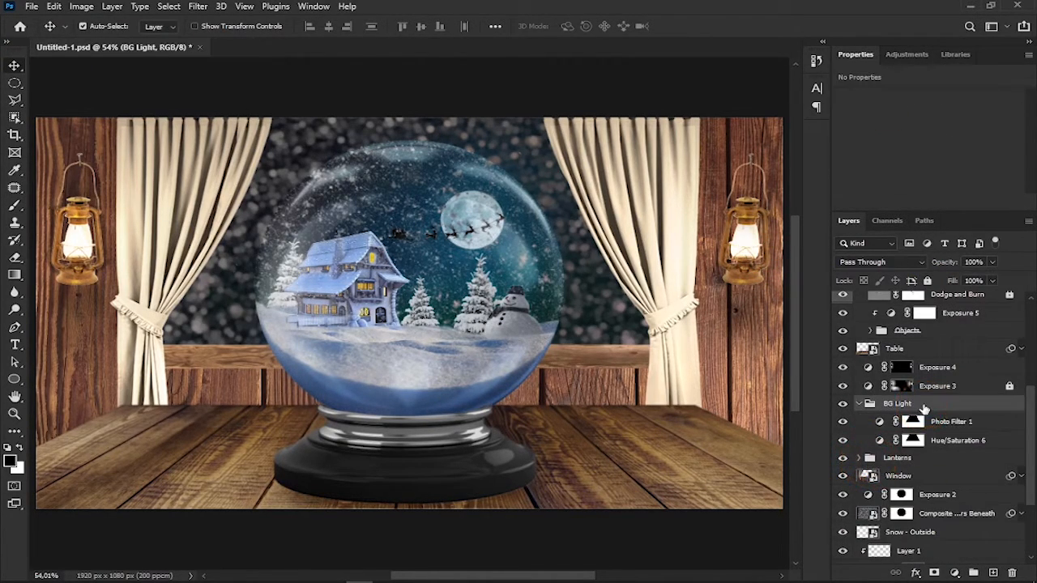
pyautogui.click(994, 573)
pyautogui.doubleClick(895, 404)
pyautogui.click(881, 262)
pyautogui.click(871, 430)
# - Set up a narrow soft round brush angled at 88° with 85% opacity and 25% flow
pyautogui.click(14, 206)
pyautogui.click(103, 28)
pyautogui.click(312, 27)
pyautogui.click(401, 26)
pyautogui.write('25')
pyautogui.press('[')
pyautogui.press('[')
pyautogui.press('[')
pyautogui.press('[')
pyautogui.press('[')
pyautogui.press('[')
pyautogui.click(89, 26)
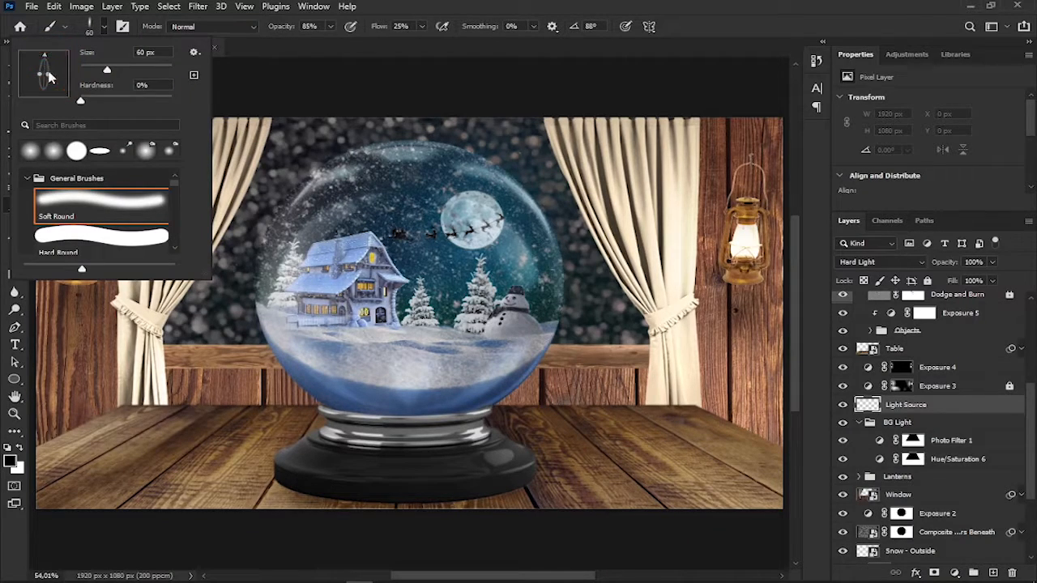
pyautogui.press('Return')
# - Paint white light over the glass of both lanterns with the narrow upright brush, undoing the last stroke
pyautogui.press('[')
pyautogui.press('[')
pyautogui.moveTo(78, 234); pyautogui.dragTo(78, 243)
pyautogui.hotkey('ctrl', 'z')
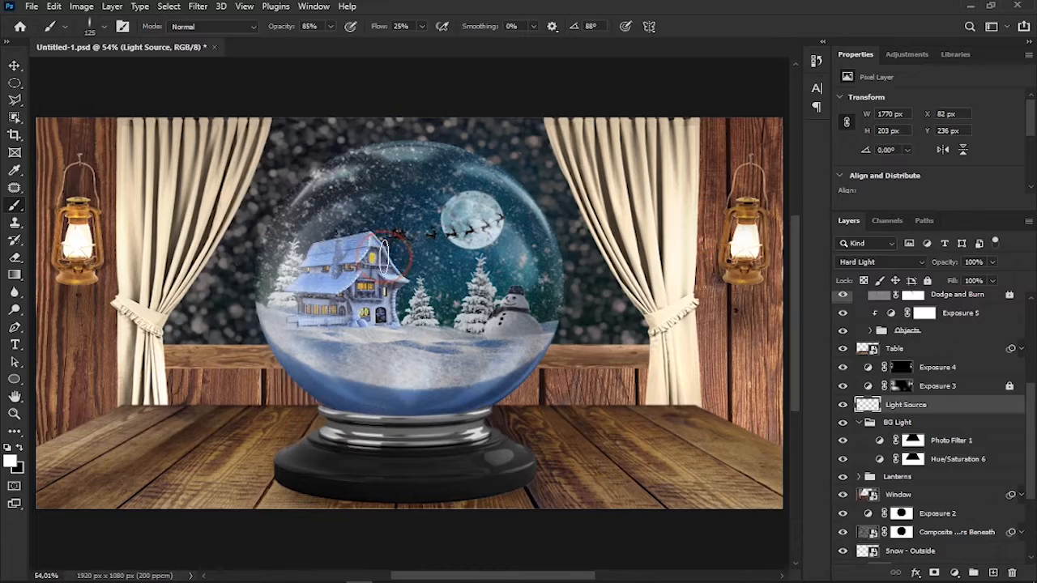
# - Round out the brush tip, set its angle to 35° and extend the white light around the lanterns
pyautogui.rightClick(98, 85)
pyautogui.moveTo(46, 65); pyautogui.dragTo(57, 89)
pyautogui.click(214, 248)
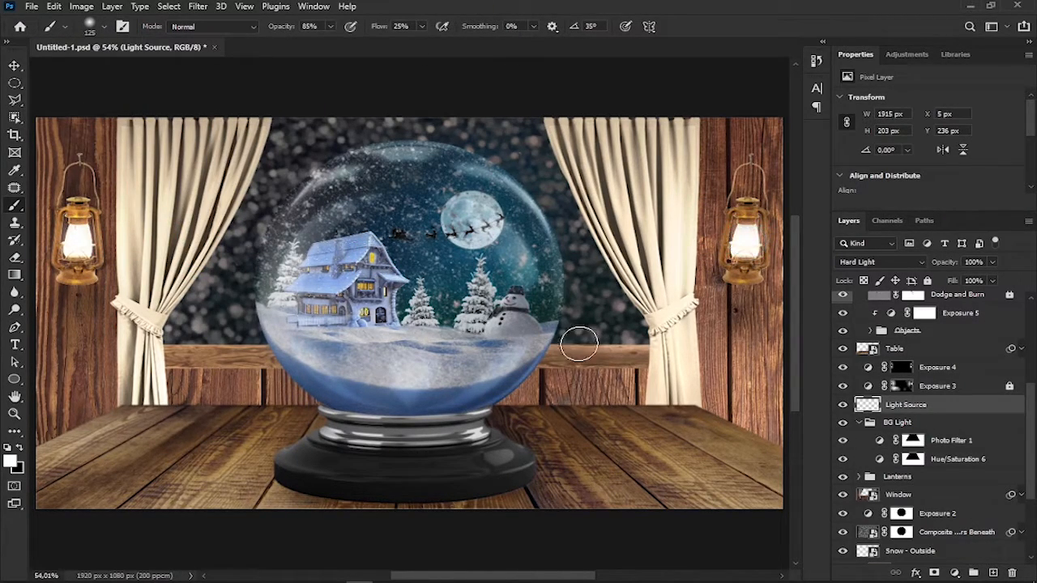
# - Correct the name of the stand's shadow layer to Shadow of Stand
pyautogui.scroll(5, 860, 430)
pyautogui.doubleClick(918, 392)
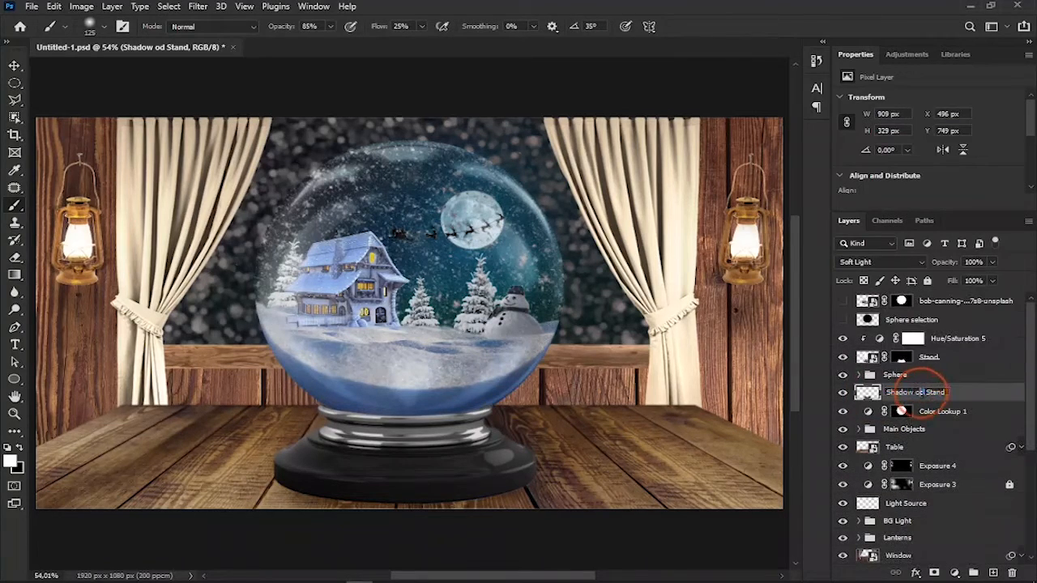
# - Stamp all visible layers into a new layer above Hue/Saturation 5 and convert it to a smart object
pyautogui.click(944, 341)
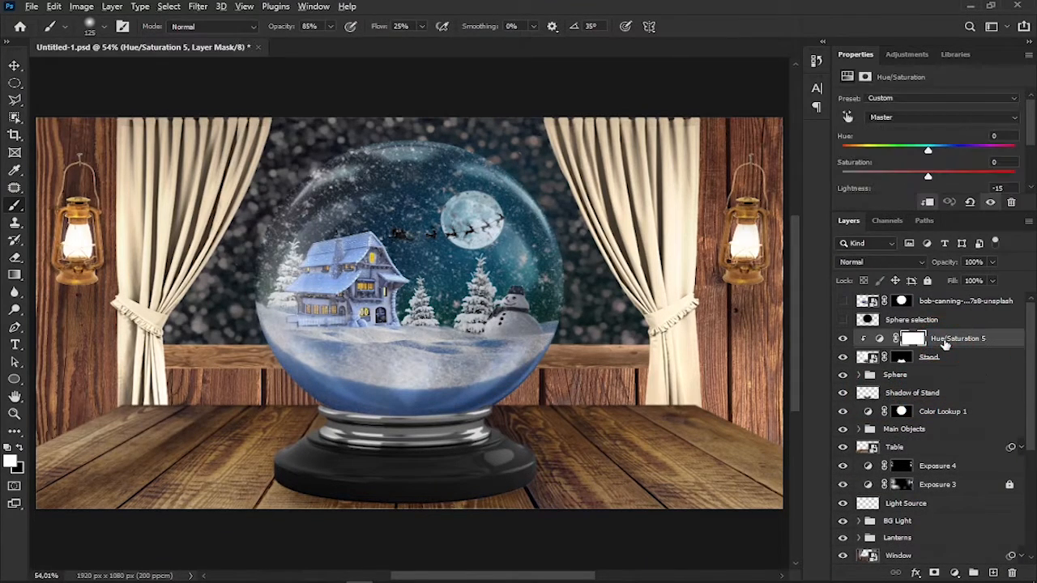
pyautogui.hotkey('ctrl', 'alt', 'shift', 'e')
pyautogui.rightClick(932, 340)
pyautogui.click(907, 199)
# - In the Camera Raw Filter, set Contrast +12, Highlights -41, Shadows +71, Whites +41, Blacks +10, Texture +5, Clarity -5, Dehaze +3 and Saturation +2
pyautogui.click(198, 6)
pyautogui.click(243, 104)
pyautogui.moveTo(755, 297); pyautogui.dragTo(810, 337)
pyautogui.moveTo(755, 358); pyautogui.dragTo(751, 432)
pyautogui.moveTo(755, 452); pyautogui.dragTo(757, 452)
pyautogui.moveTo(755, 505)
pyautogui.mouseDown()
pyautogui.moveTo(745, 504)
pyautogui.moveTo(755, 504)
pyautogui.mouseUp()
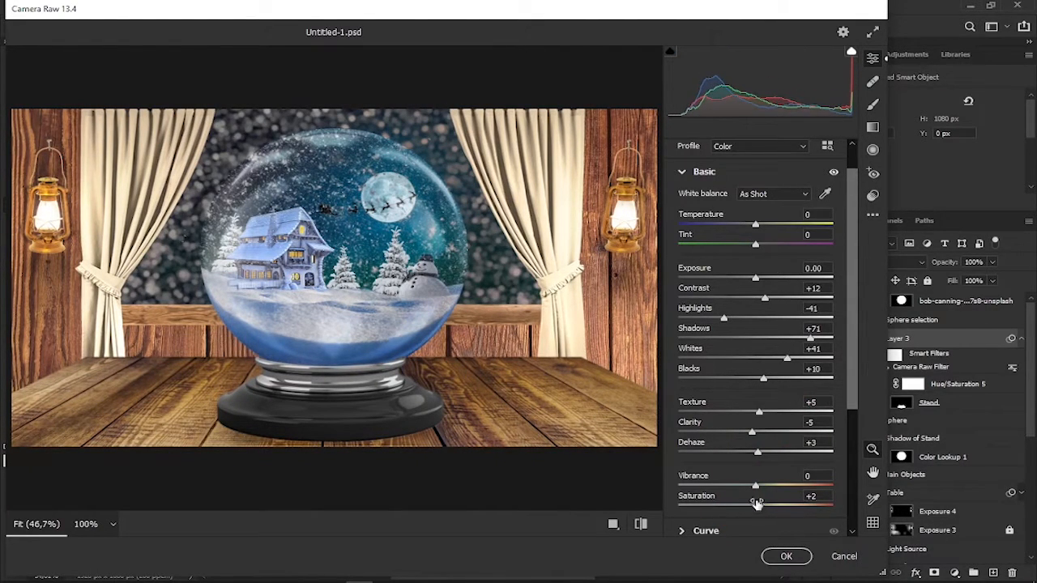
# - Set the Camera Raw sharpening to 63 and add a little noise reduction
pyautogui.scroll(-5, 755, 454)
pyautogui.click(689, 359)
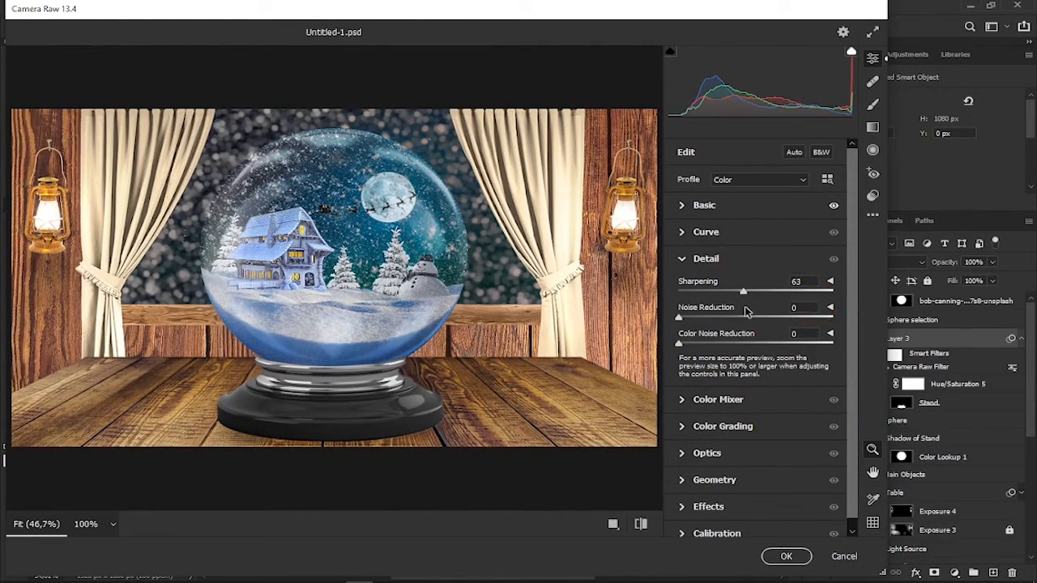
pyautogui.moveTo(714, 348); pyautogui.dragTo(712, 348)
# - Shift the blue hues toward aqua in the Camera Raw Color Mixer
pyautogui.moveTo(852, 312); pyautogui.dragTo(861, 408)
pyautogui.click(682, 392)
pyautogui.moveTo(755, 291)
pyautogui.mouseDown()
pyautogui.moveTo(820, 294)
pyautogui.moveTo(737, 293)
pyautogui.mouseUp()
pyautogui.click(754, 354)
# - Set the Camera Raw calibration to Green Primary saturation +10 and Blue Primary saturation -10
pyautogui.click(684, 525)
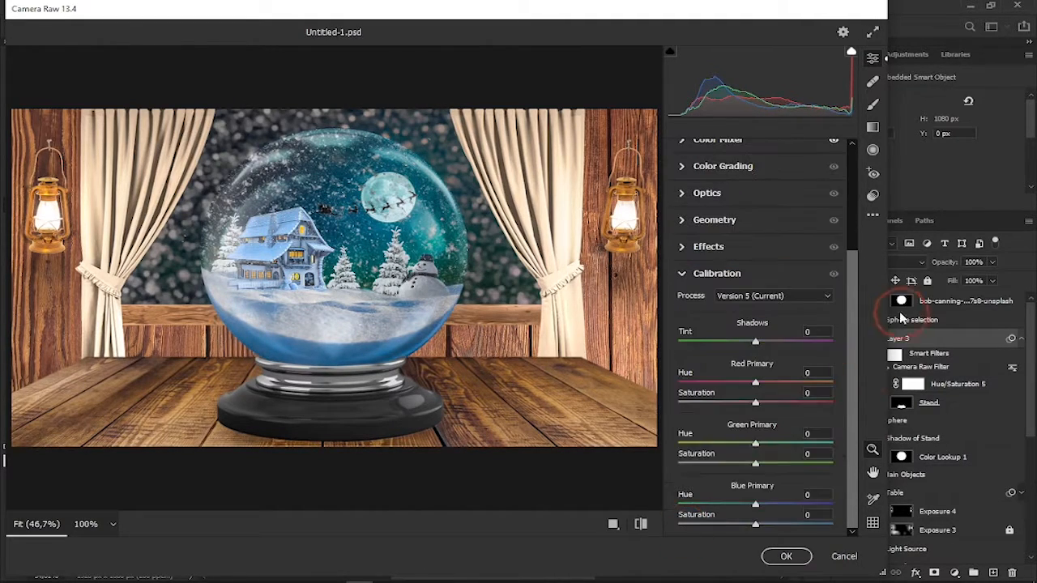
pyautogui.moveTo(687, 463); pyautogui.dragTo(765, 466)
pyautogui.moveTo(827, 525); pyautogui.dragTo(734, 534)
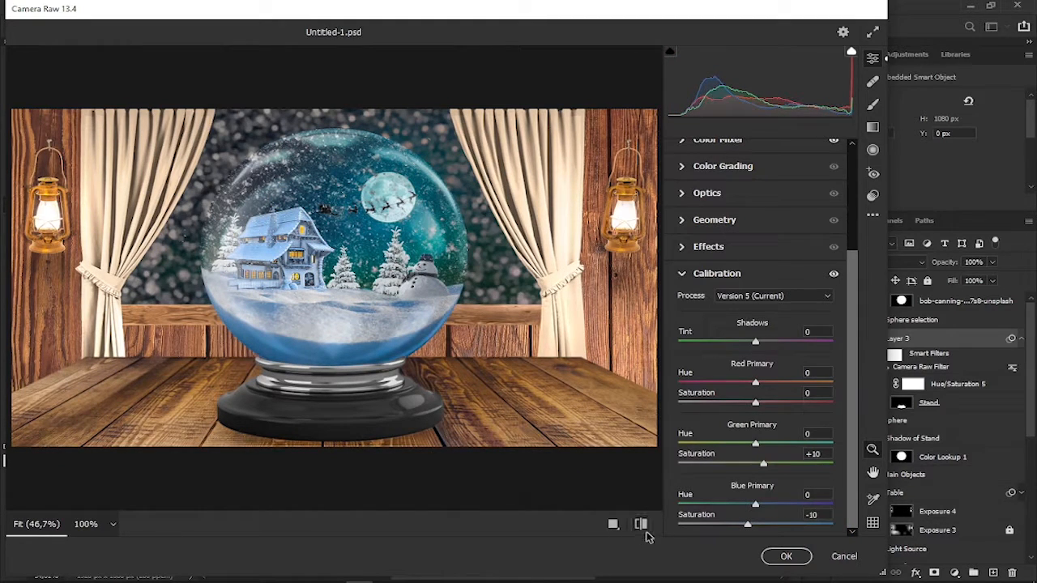
# - Compare the graded image with its default settings and apply the Camera Raw filter
pyautogui.click(645, 533)
pyautogui.click(645, 533)
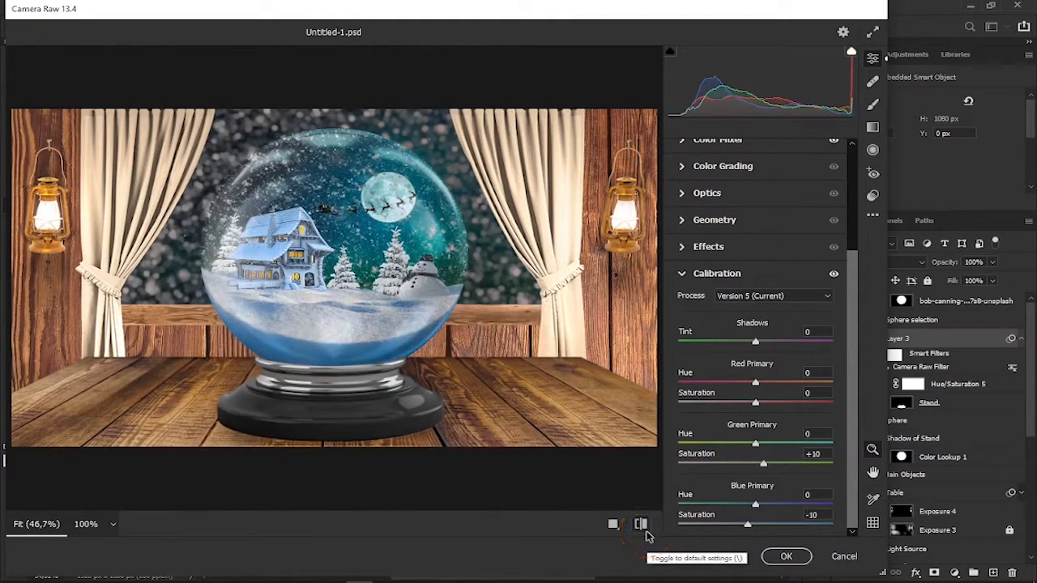
pyautogui.click(782, 556)
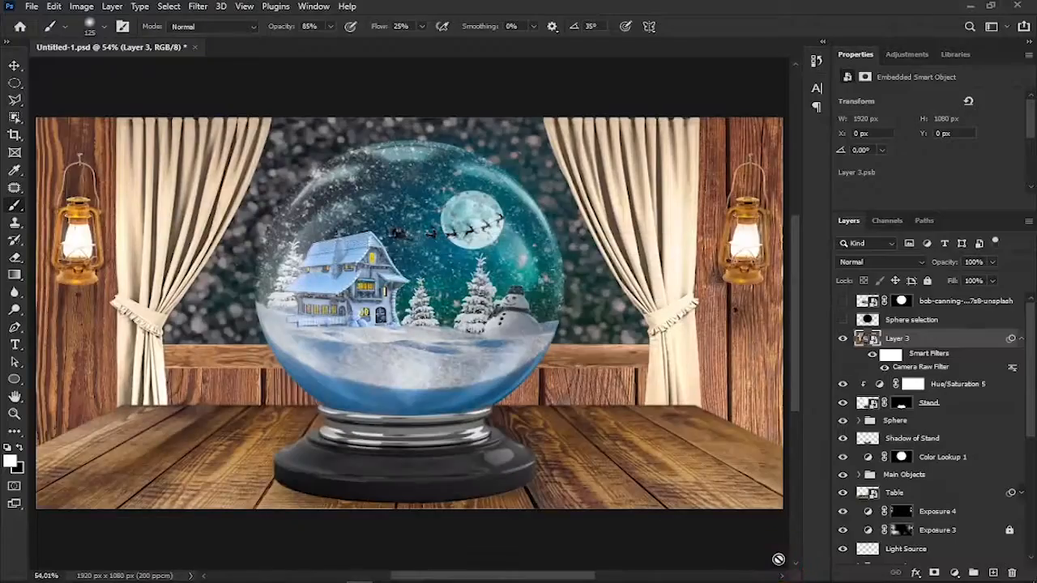